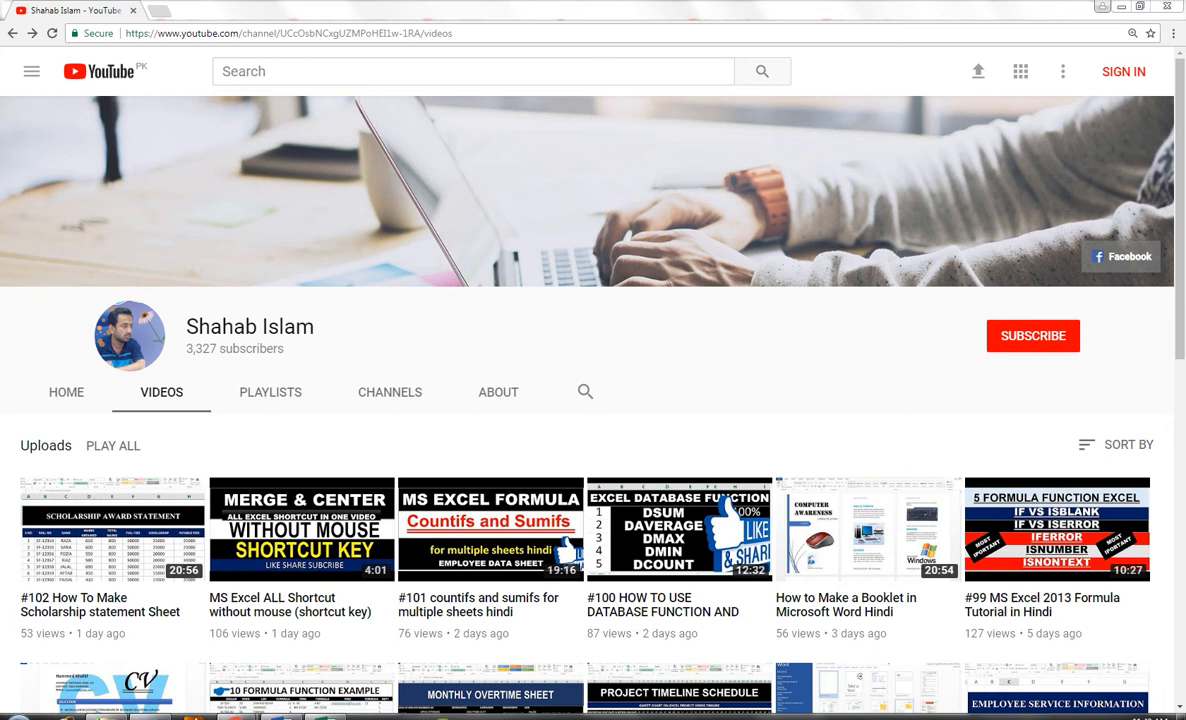
# Step: Switch to the blank Excel workbook and enter the headers S NO, DAY and TIME IN in cells A6 to C6
pyautogui.click(326, 717)
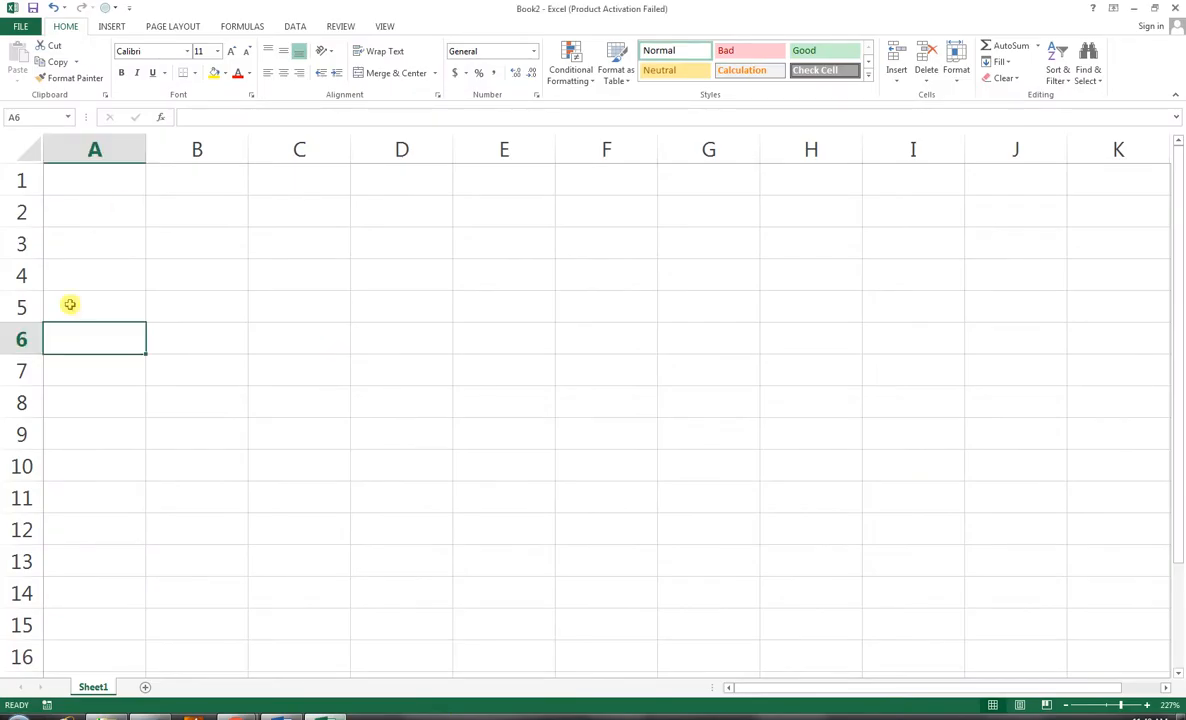
pyautogui.write('S NO')
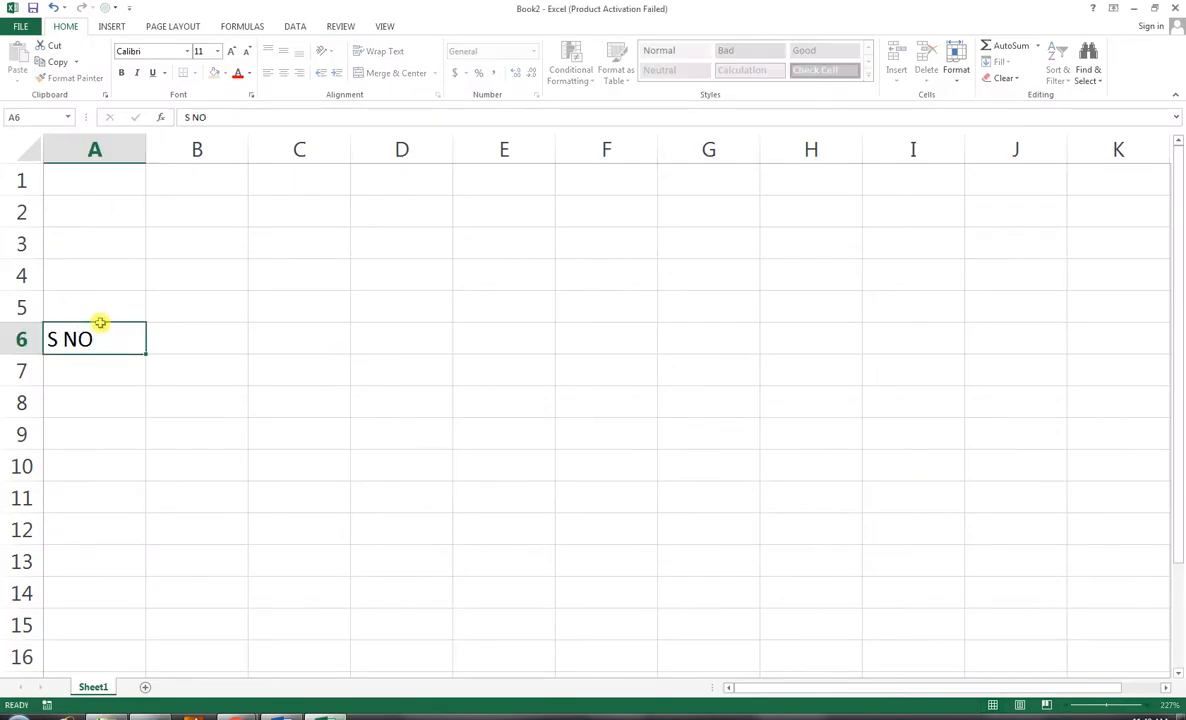
pyautogui.press('Tab')
pyautogui.write('NAM')
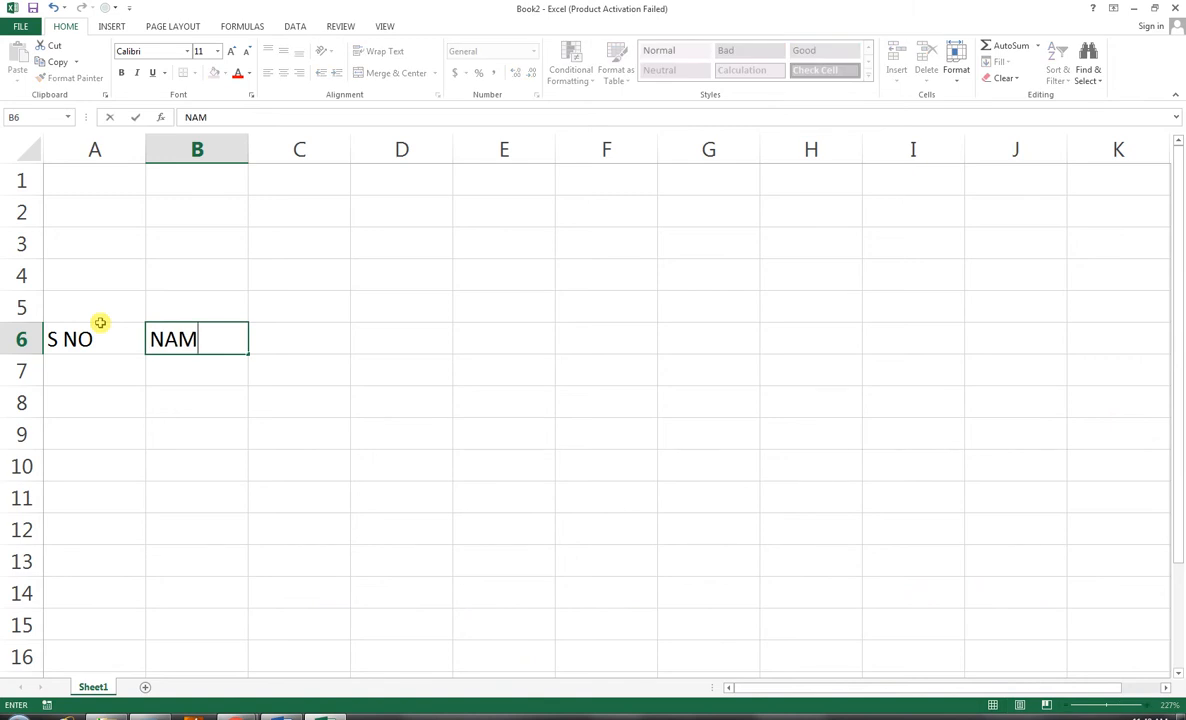
pyautogui.press('BackSpace')
pyautogui.press('BackSpace')
pyautogui.press('BackSpace')
pyautogui.write('DAY')
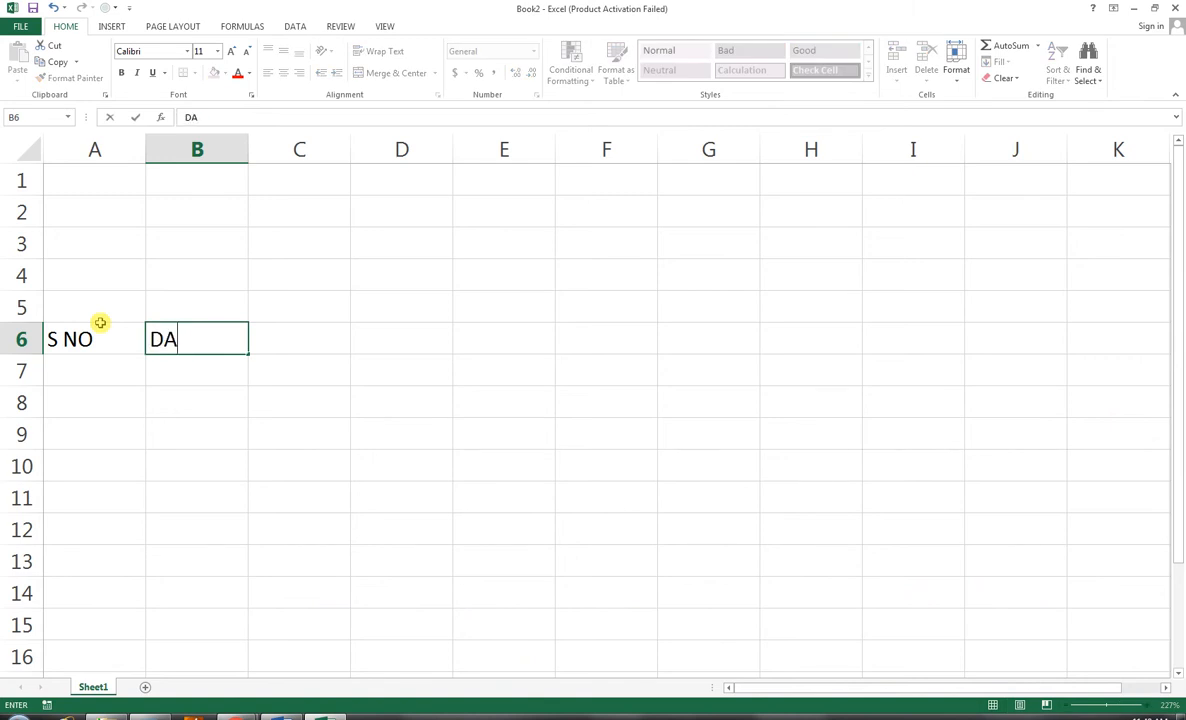
pyautogui.press('Tab')
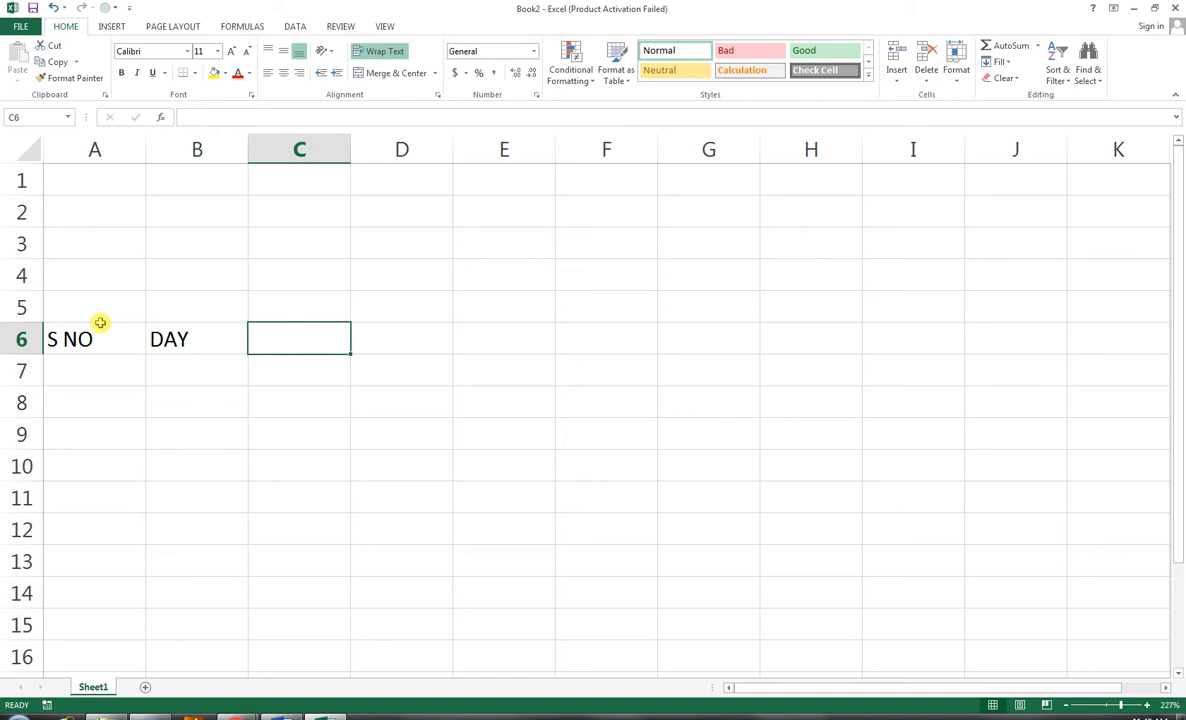
pyautogui.write('TIME IN')
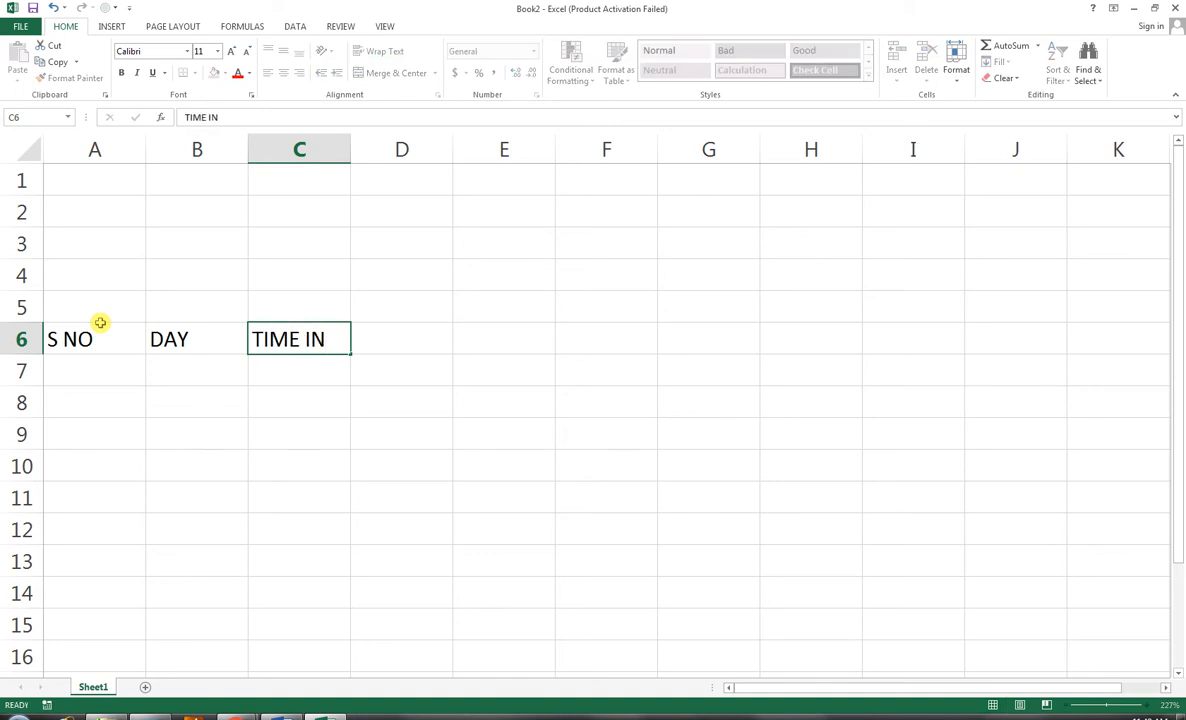
# Step: Enter the two-line header TIME OUT (LUCNH) in cell D6, with the bracketed word on the second line
pyautogui.press('Tab')
pyautogui.write('TIME OUT')
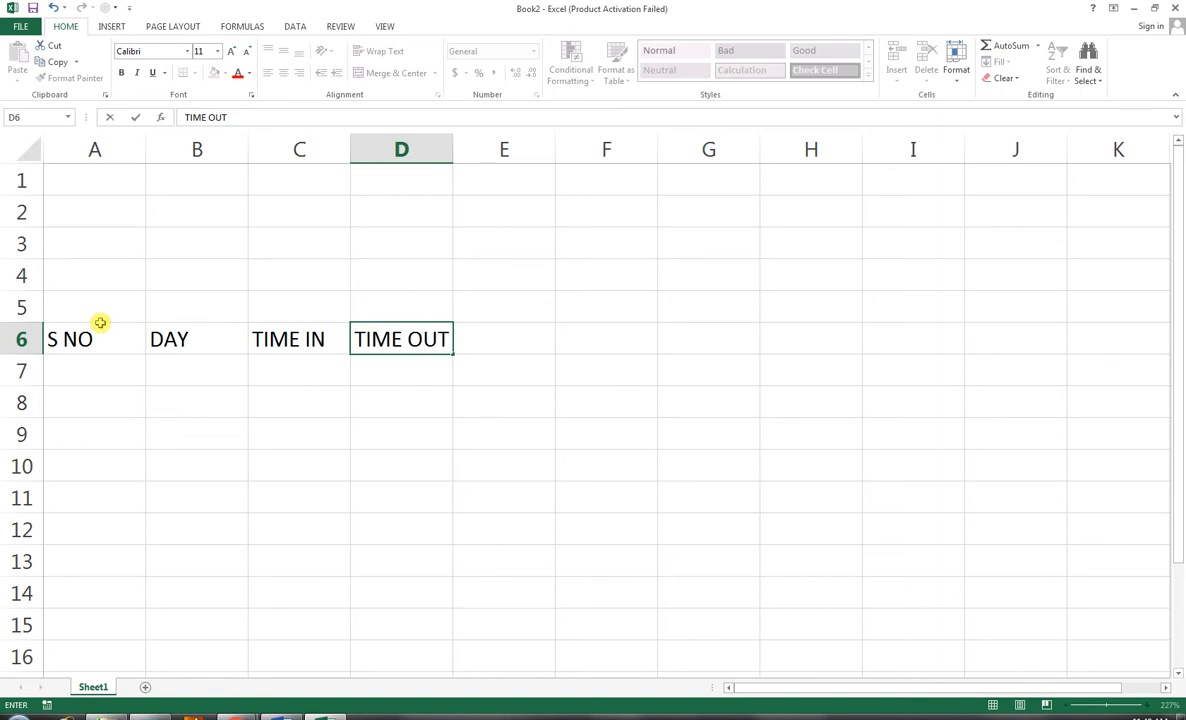
pyautogui.hotkey('alt', 'Return')
pyautogui.write('(LUC')
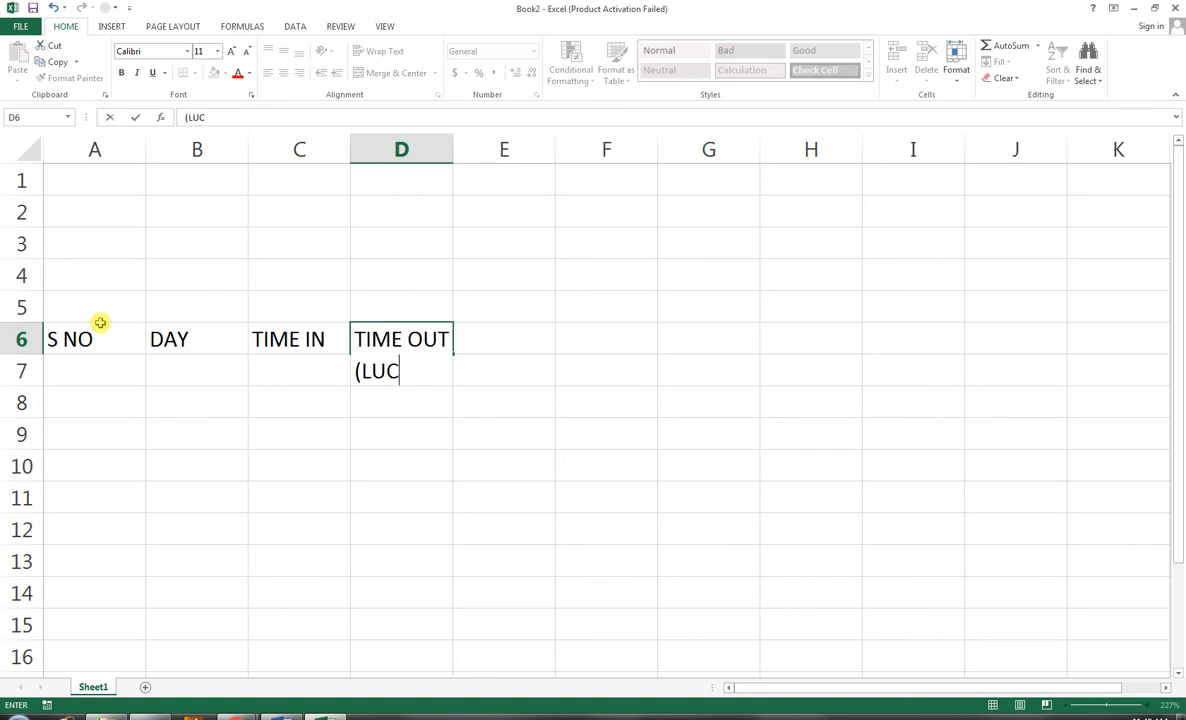
pyautogui.write('NH)')
pyautogui.press('Tab')
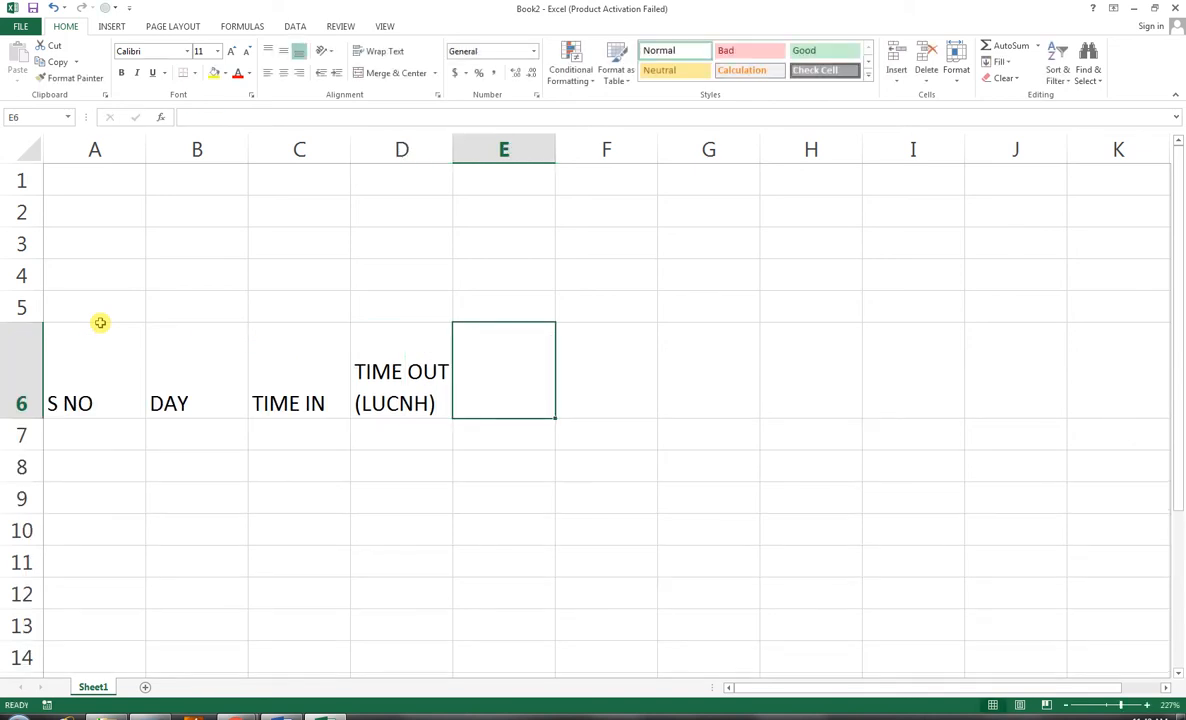
# Step: Enter the two-line header TIME IN (LUNCH) in cell E6, with the bracketed word on the second line
pyautogui.write('T')
pyautogui.press('BackSpace')
pyautogui.write('TI')
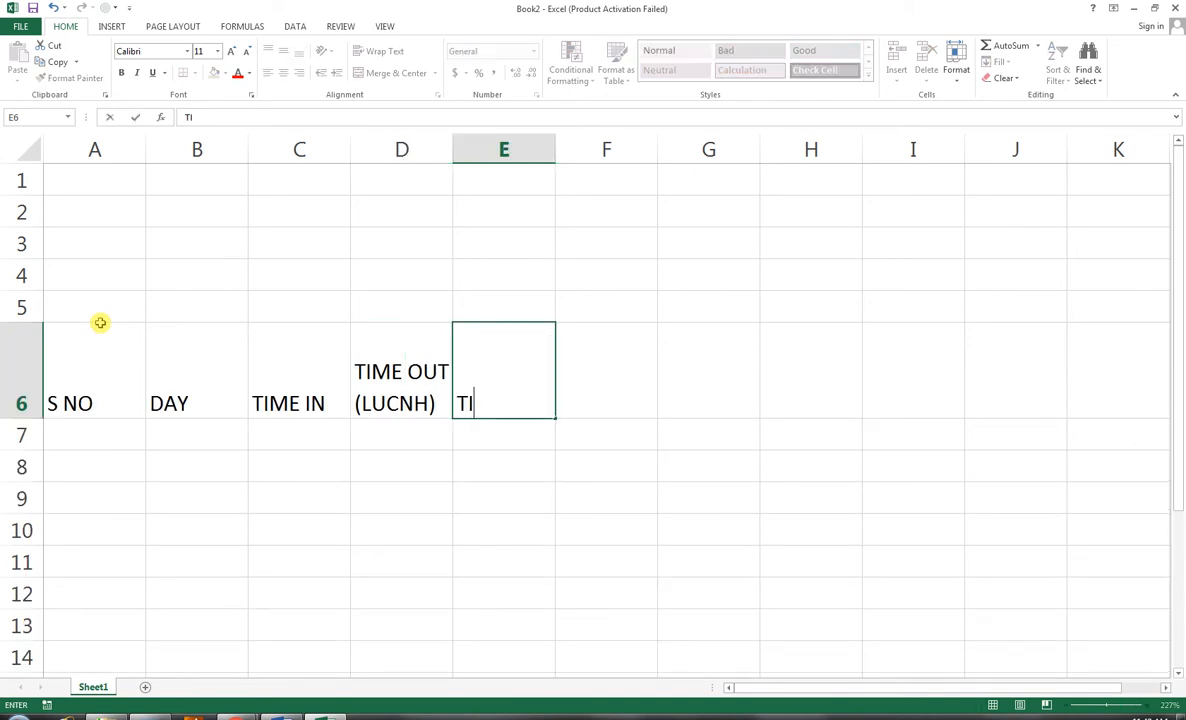
pyautogui.write('ME IN')
pyautogui.hotkey('alt', 'Return')
pyautogui.write('(')
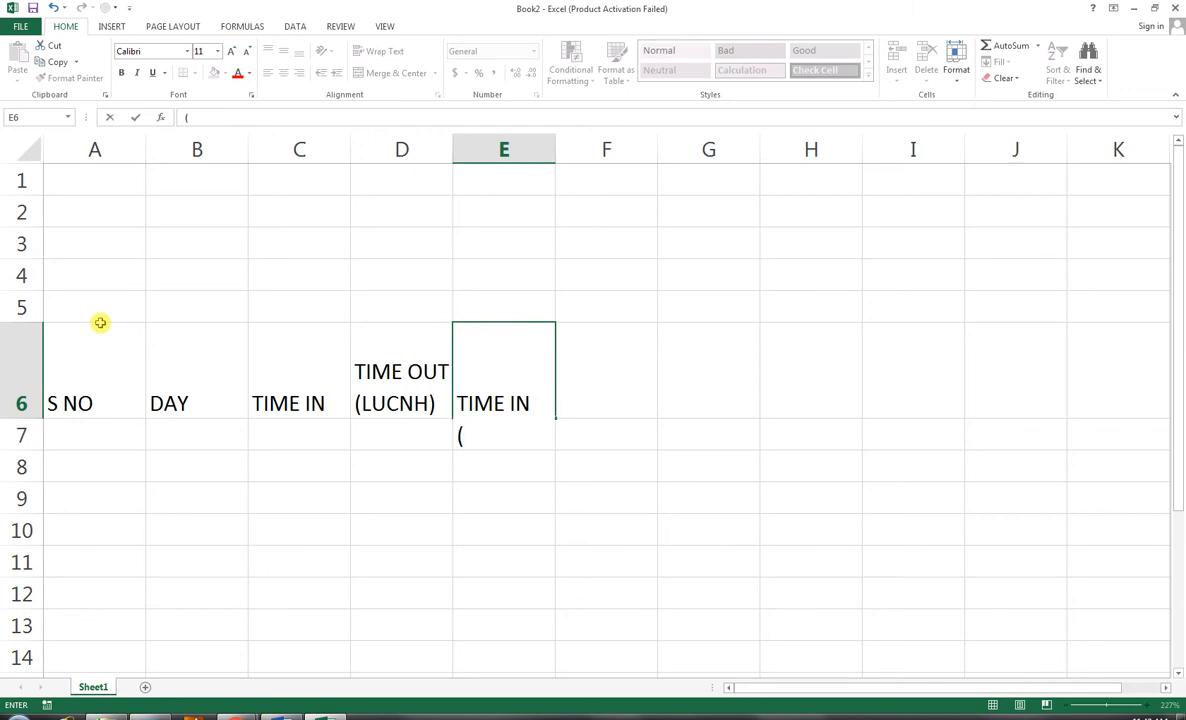
pyautogui.write('LUNCH)')
# Step: Enter the headers TIME OUT in cell F6 and HOURS WORK in cell G6
pyautogui.click(586, 389)
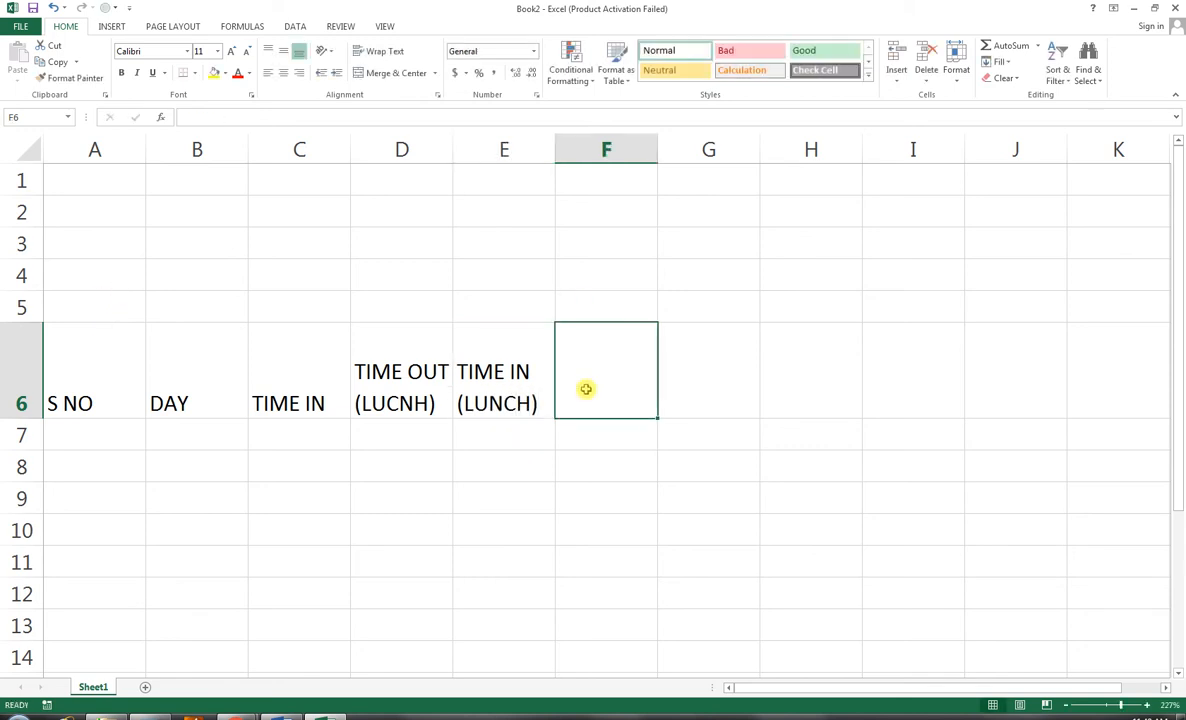
pyautogui.write('TIME OUT')
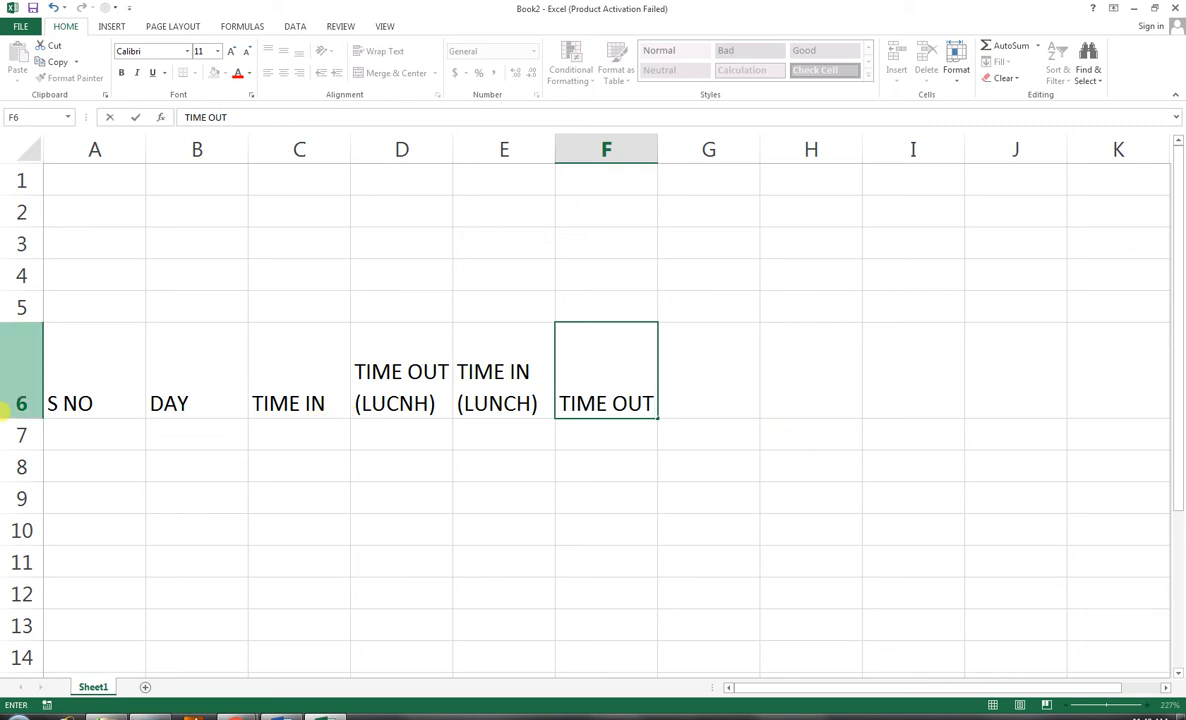
pyautogui.click(85, 433)
pyautogui.click(682, 370)
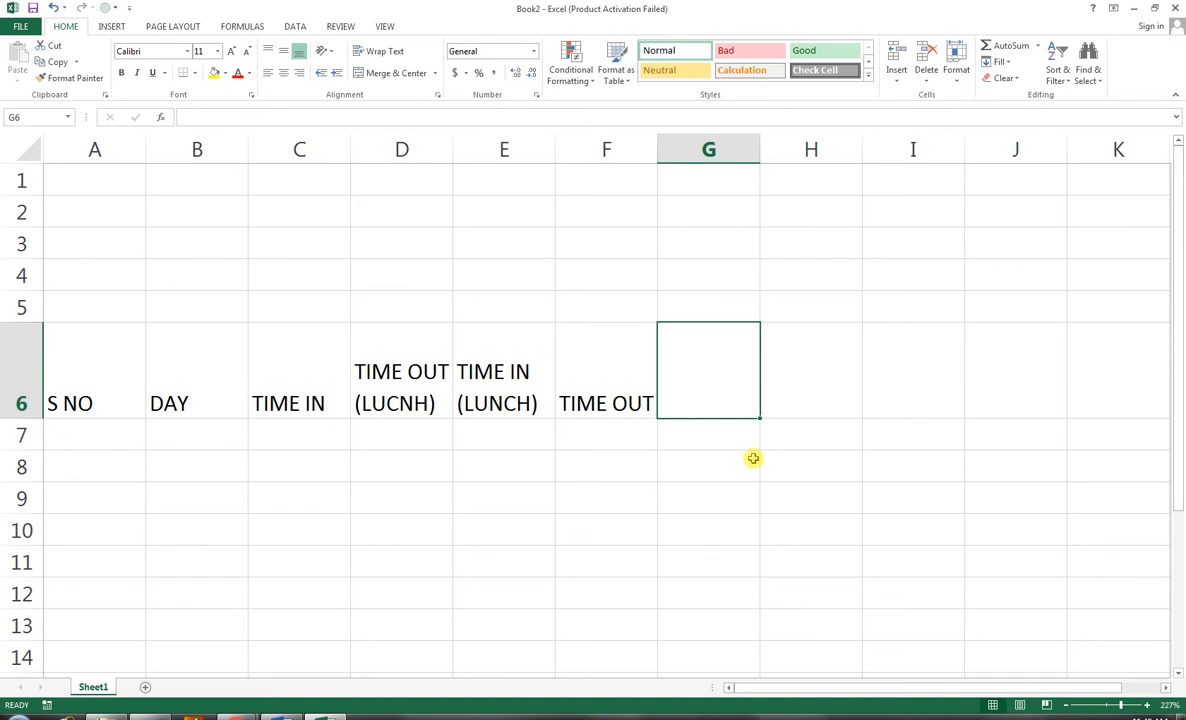
pyautogui.write('HOURS W')
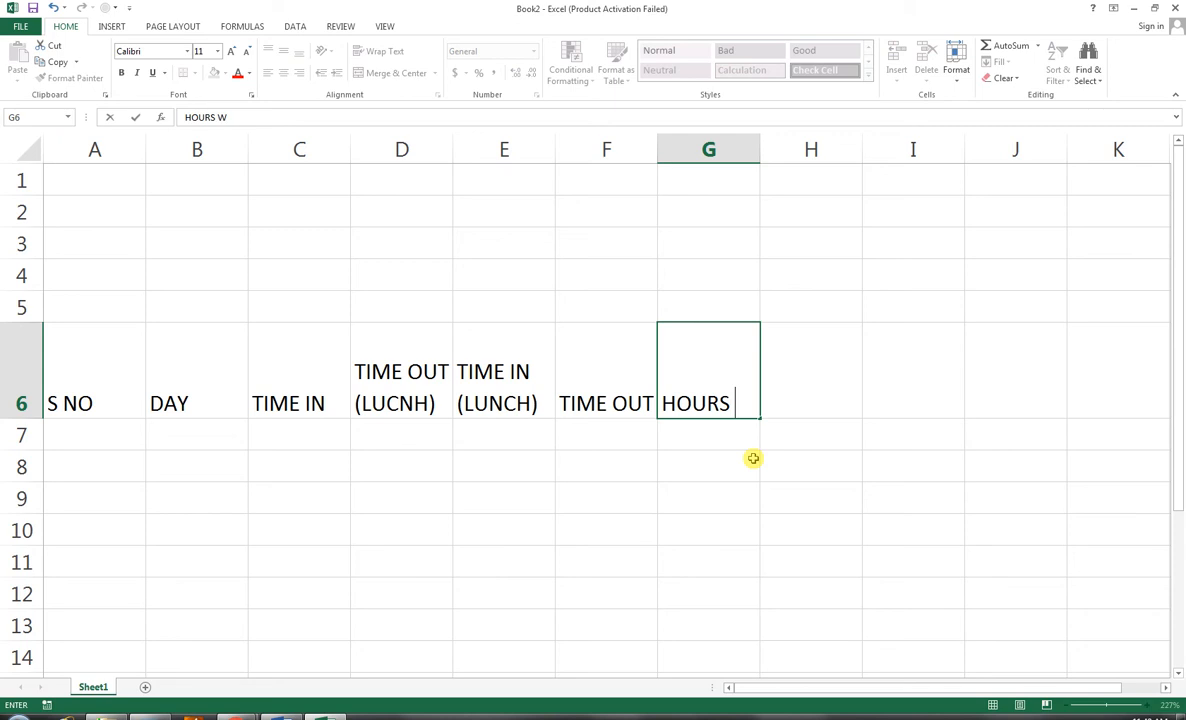
pyautogui.write('ORK')
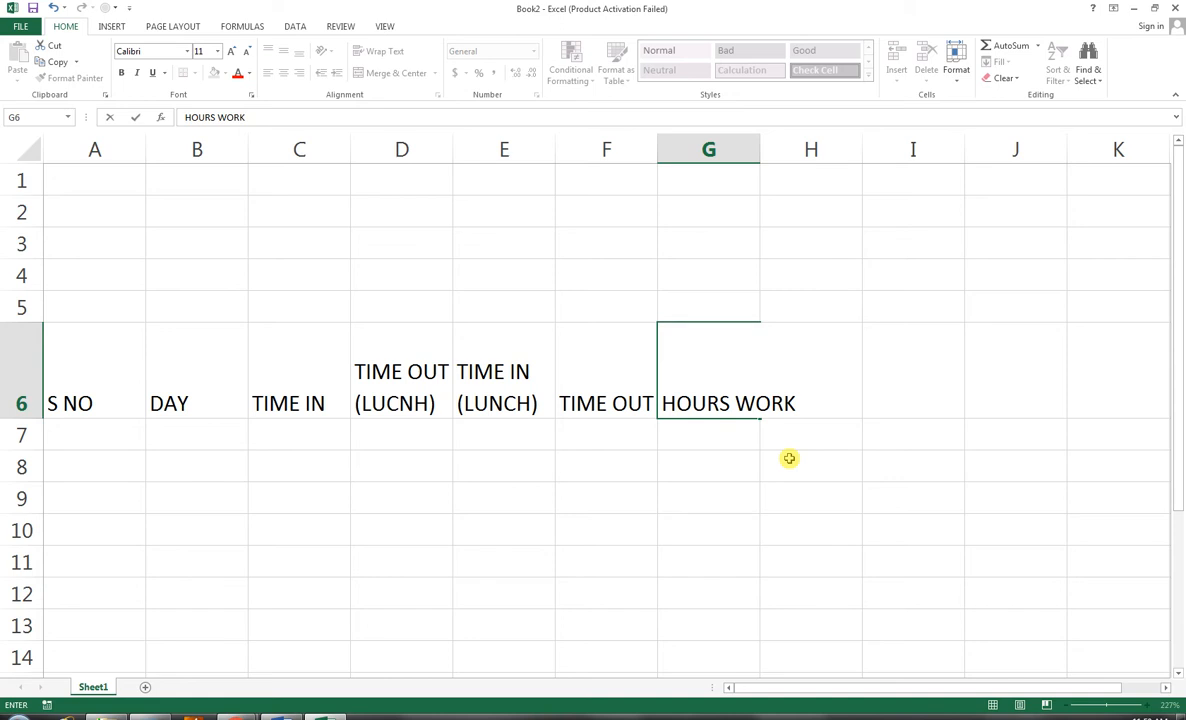
# Step: Enter the headers REGULAR in cell H6 and OVER TIME in cell I6
pyautogui.press('Tab')
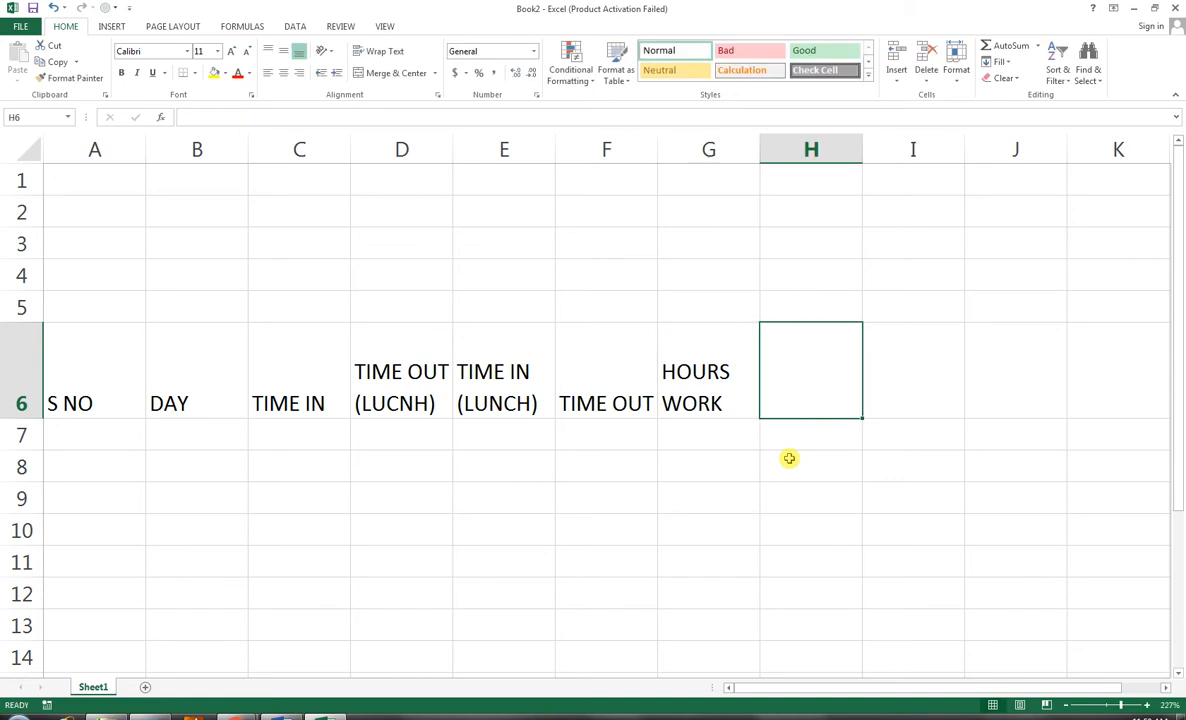
pyautogui.write('REGULAR')
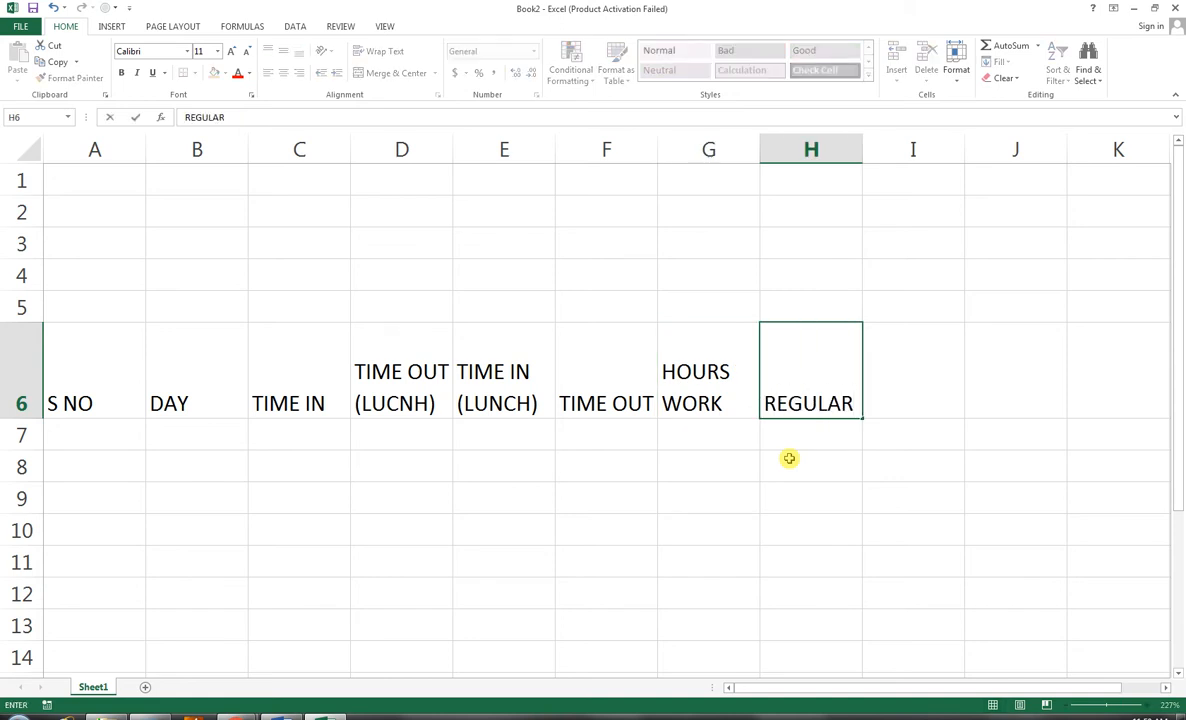
pyautogui.press('Tab')
pyautogui.write('OVER TIME')
pyautogui.press('Return')
pyautogui.click(895, 402)
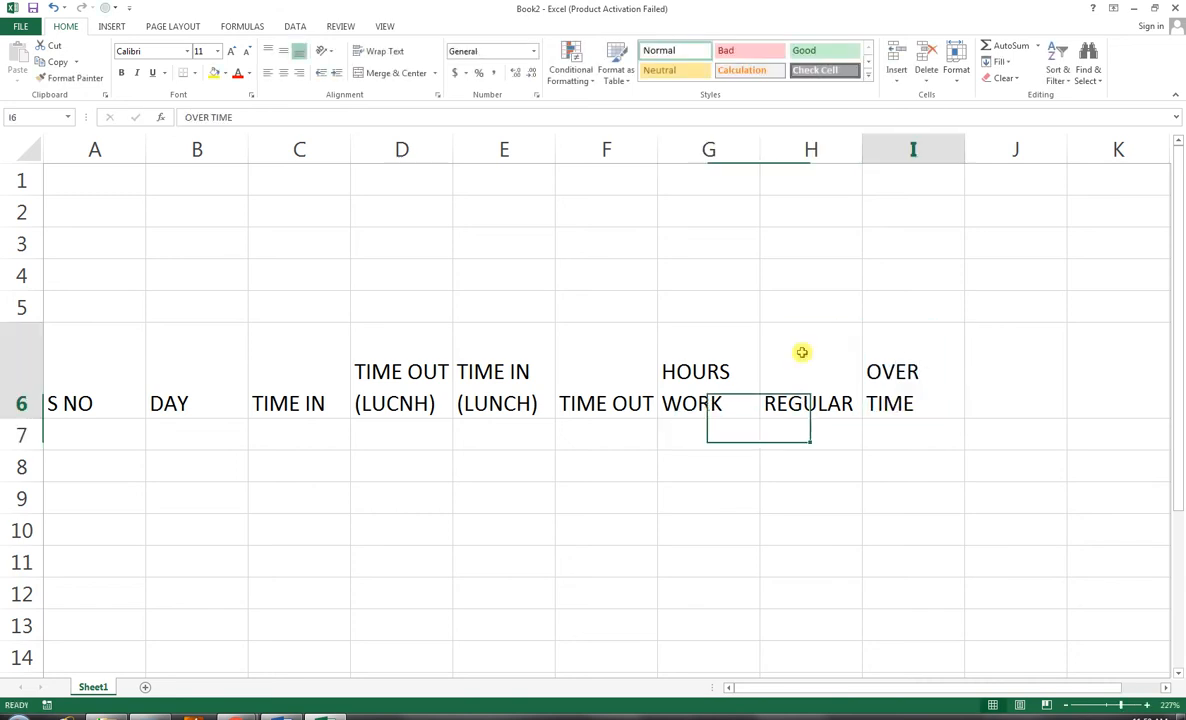
# Step: Format the header cells A6:I6 as bold 9-point text, centred horizontally and vertically
pyautogui.moveTo(71, 368); pyautogui.dragTo(873, 374)
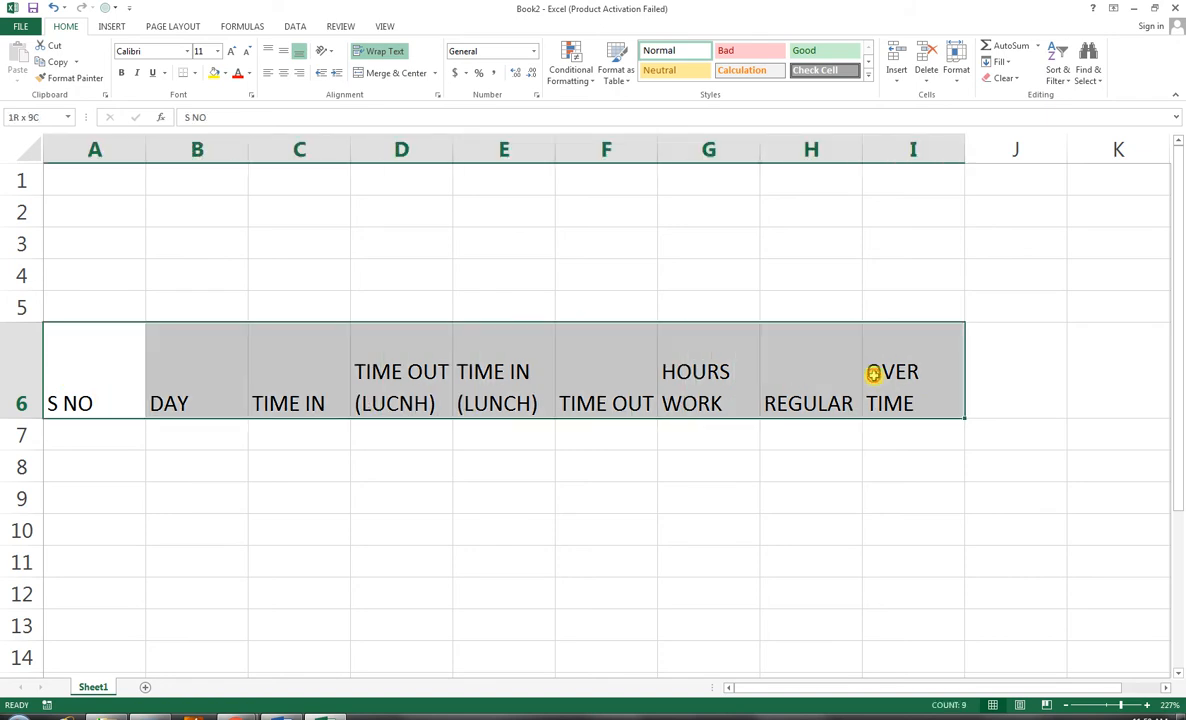
pyautogui.click(284, 73)
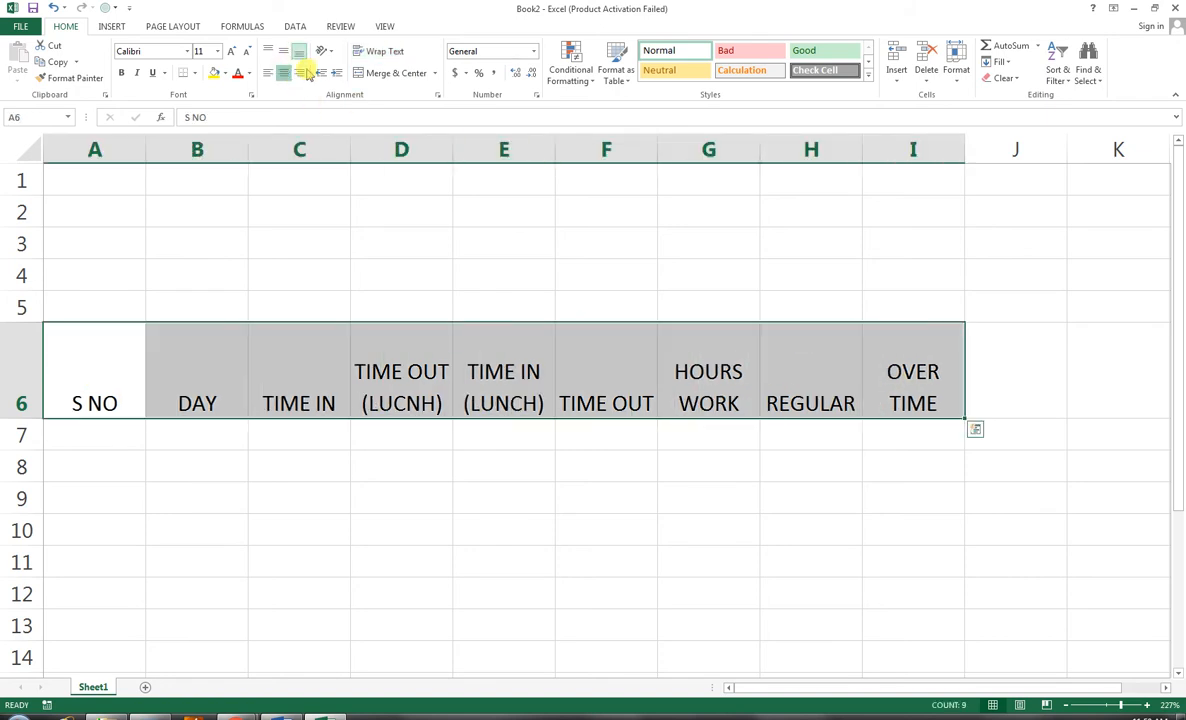
pyautogui.click(284, 51)
pyautogui.click(247, 51)
pyautogui.click(248, 51)
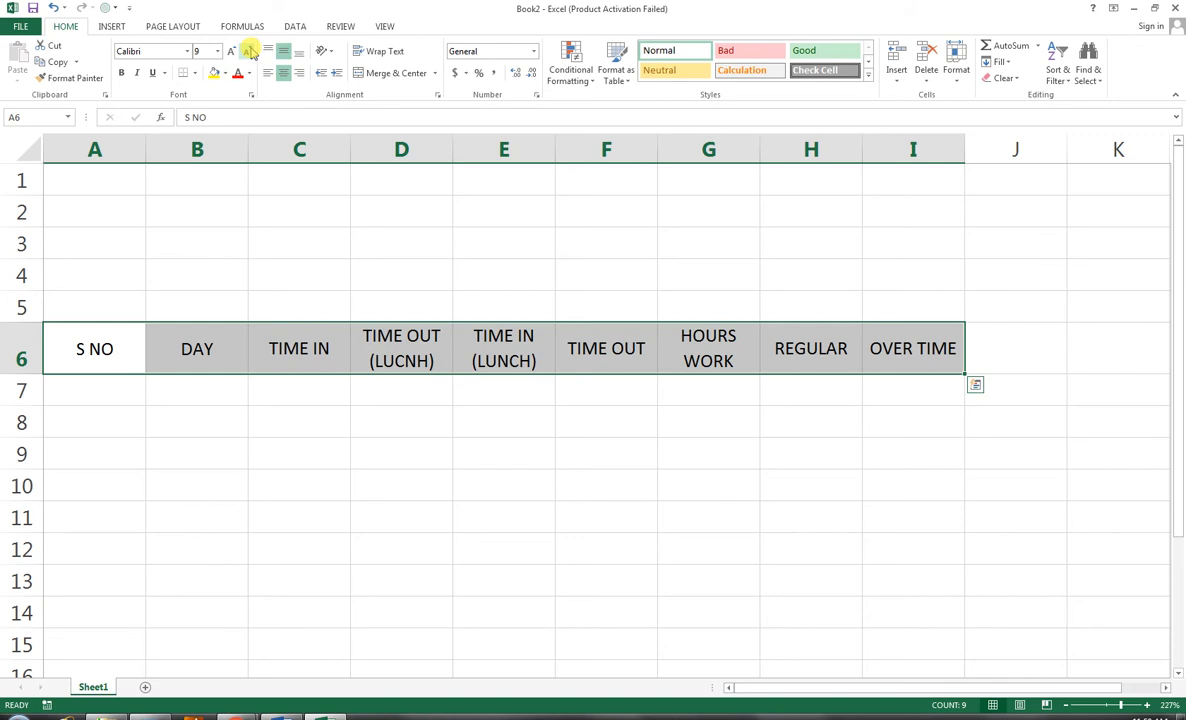
pyautogui.click(121, 73)
# Step: Fill the S NO column with serial numbers 1 to 5 in cells A7:A11
pyautogui.click(124, 399)
pyautogui.write('1')
pyautogui.click(152, 481)
pyautogui.click(130, 392)
pyautogui.moveTo(144, 404); pyautogui.dragTo(144, 536)
# Step: Enter MON in cell B7 and fill the DAY column down to FRI in B11
pyautogui.click(183, 402)
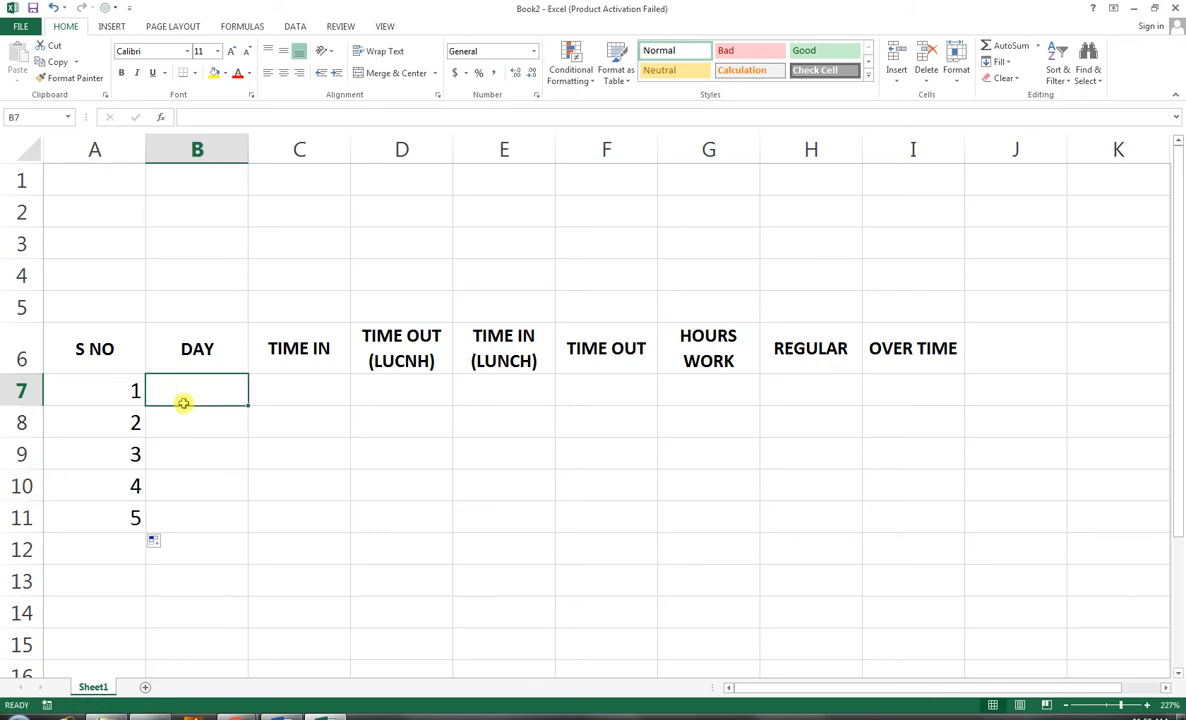
pyautogui.write('MON')
pyautogui.press('Return')
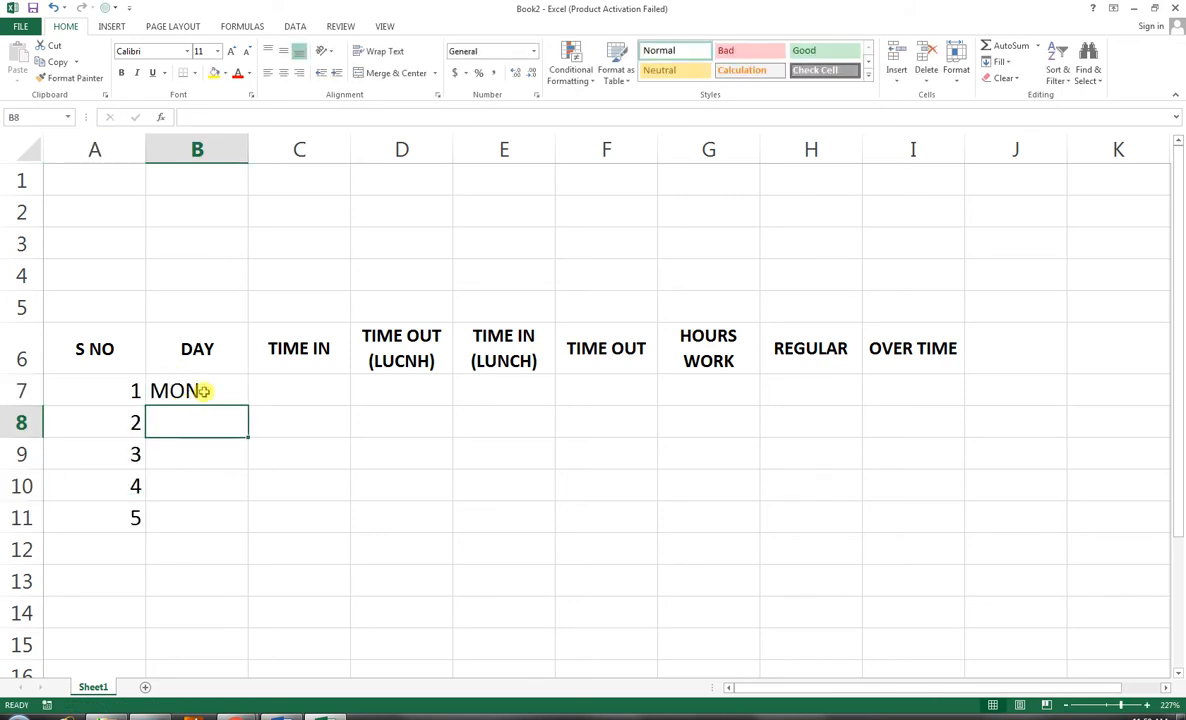
pyautogui.click(205, 390)
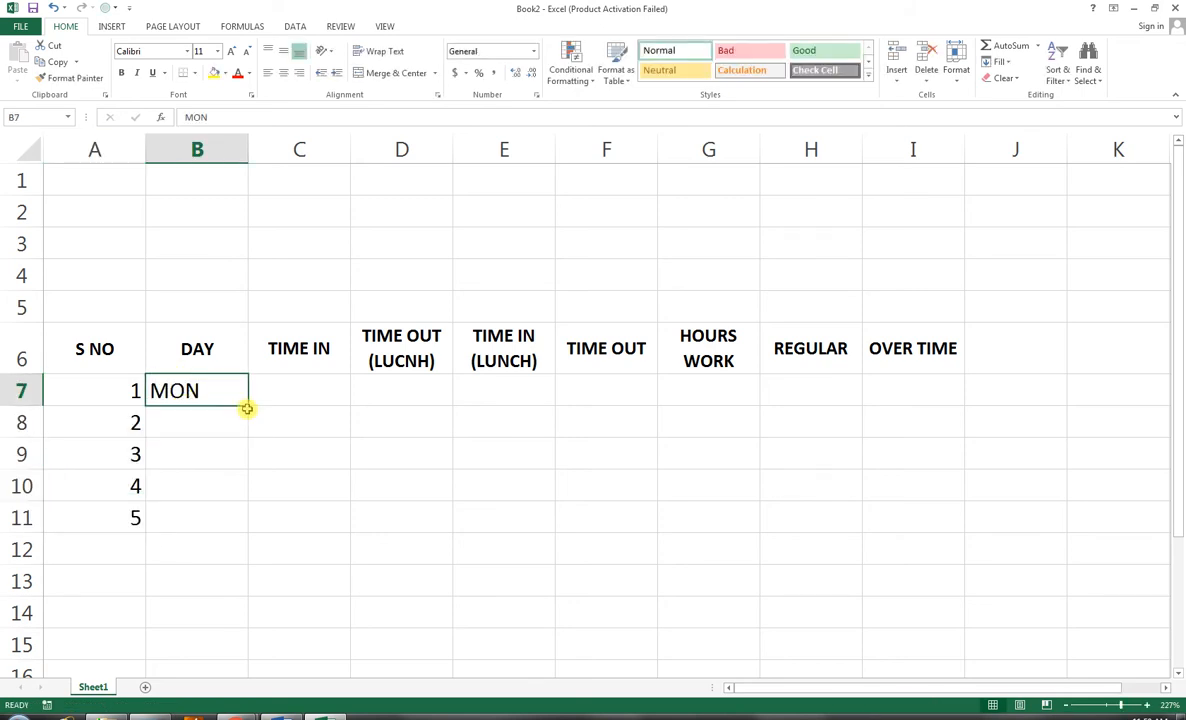
pyautogui.moveTo(247, 406); pyautogui.dragTo(259, 503)
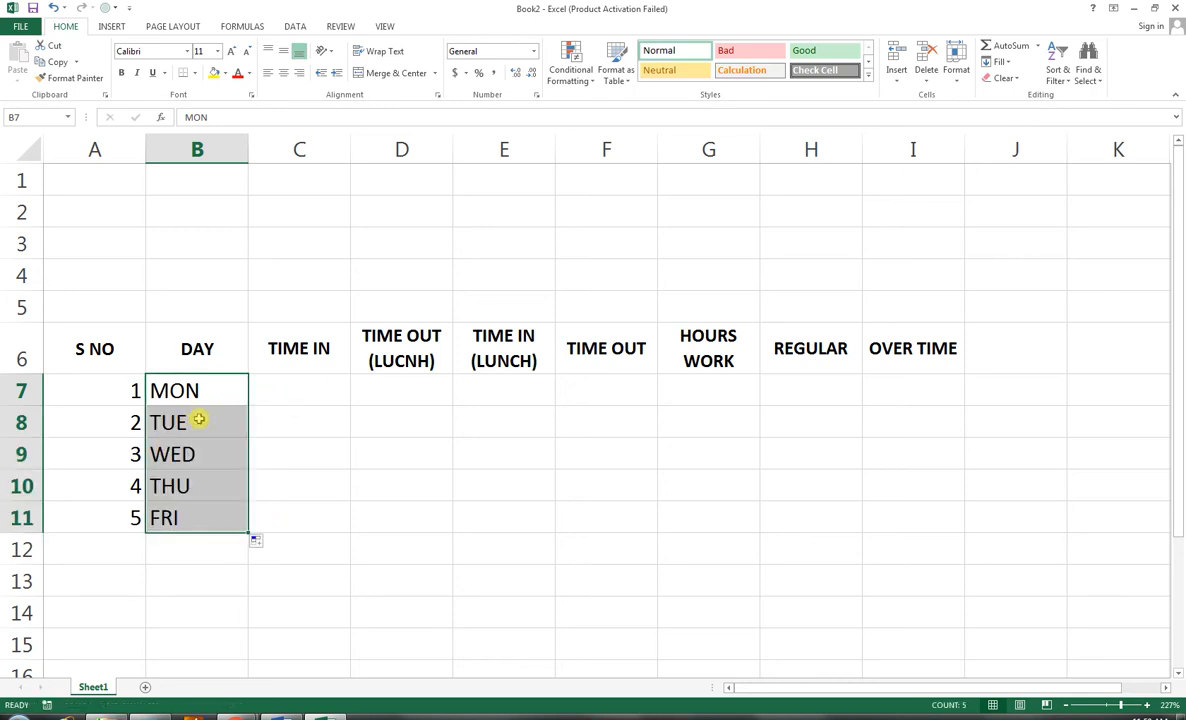
# Step: Enter 08:00 as Monday's TIME IN in C7 and copy it to the other days in C8:C11
pyautogui.click(332, 382)
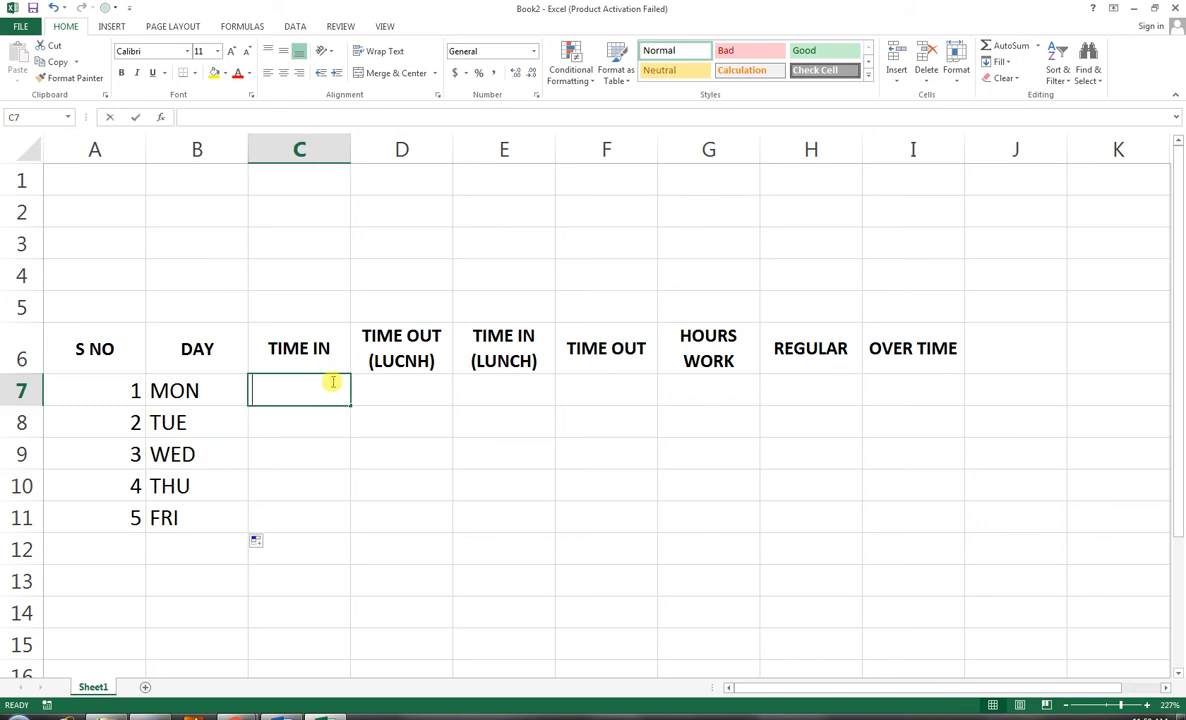
pyautogui.write('08:00')
pyautogui.press('Return')
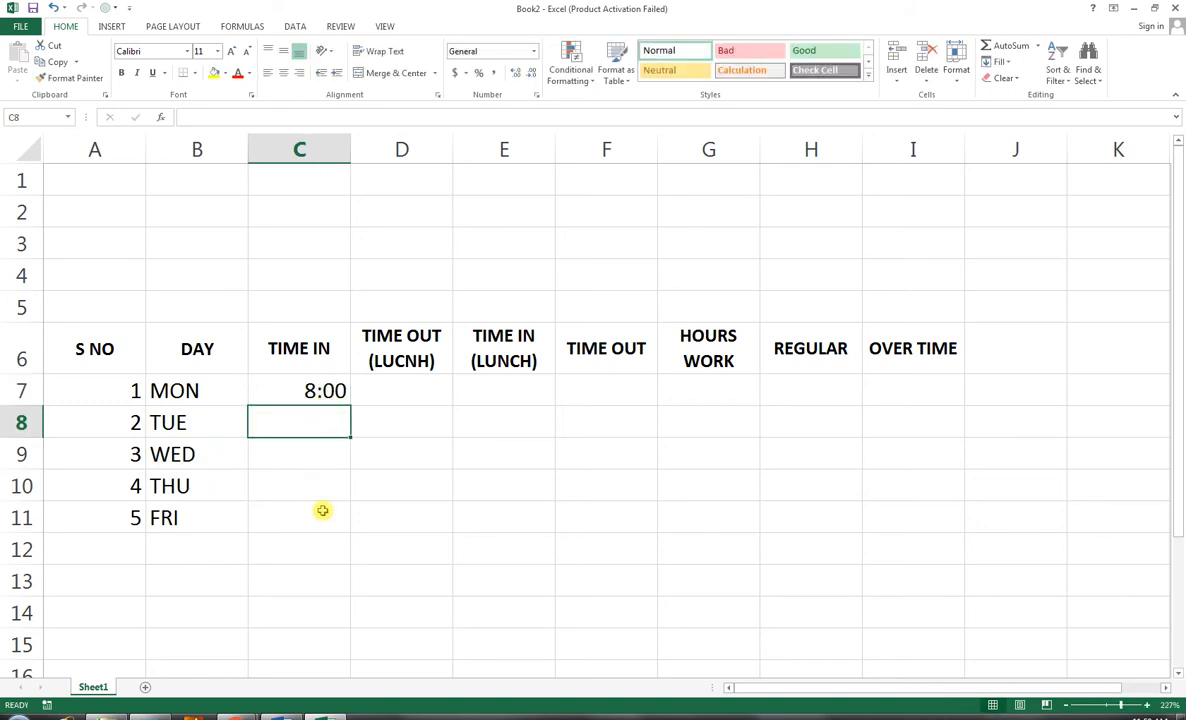
pyautogui.click(296, 394)
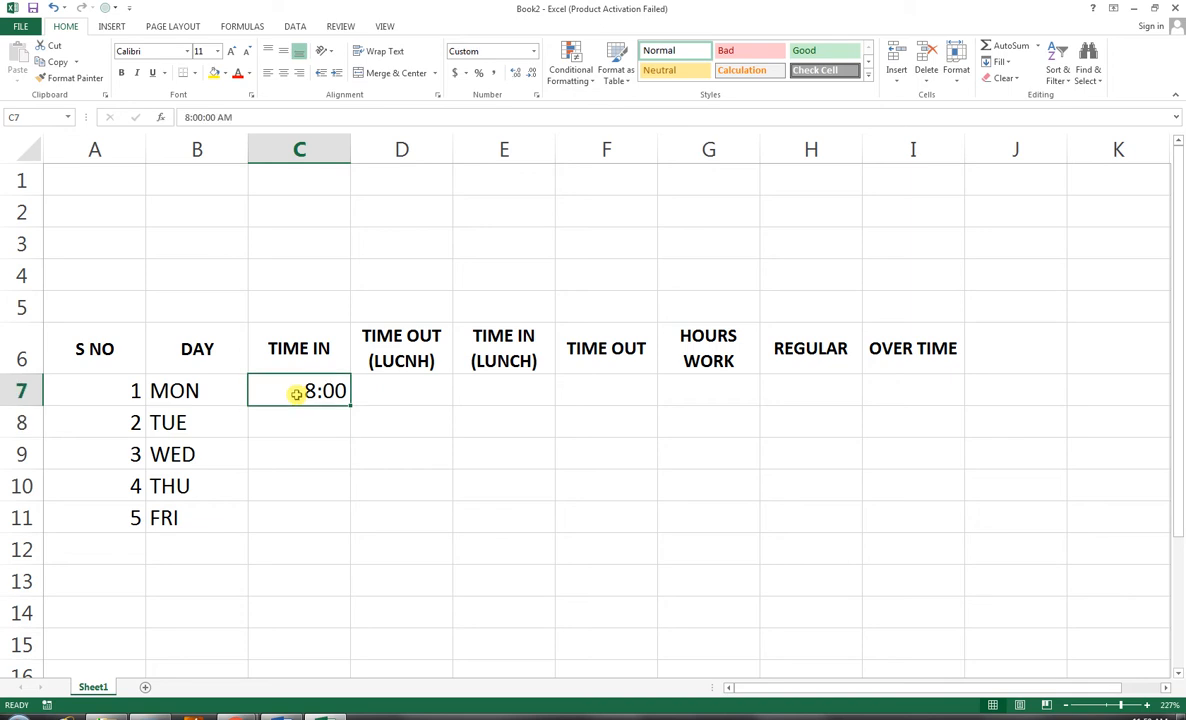
pyautogui.hotkey('ctrl', 'c')
pyautogui.moveTo(312, 418); pyautogui.dragTo(307, 505)
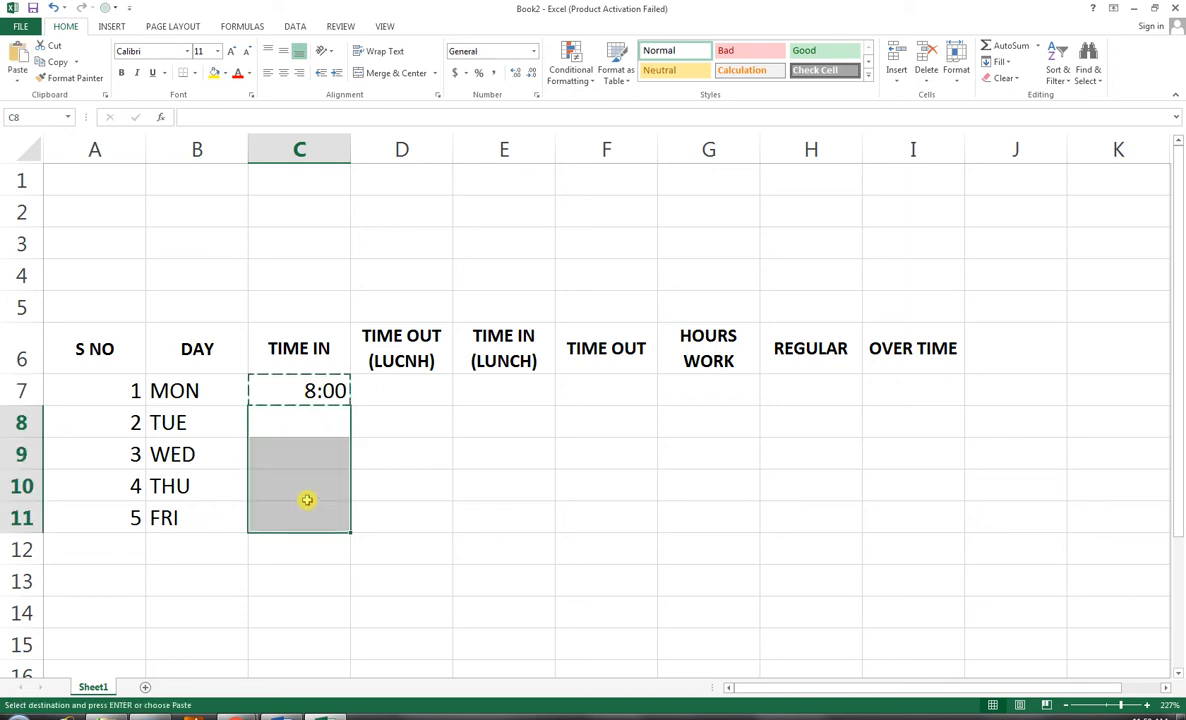
pyautogui.hotkey('ctrl', 'v')
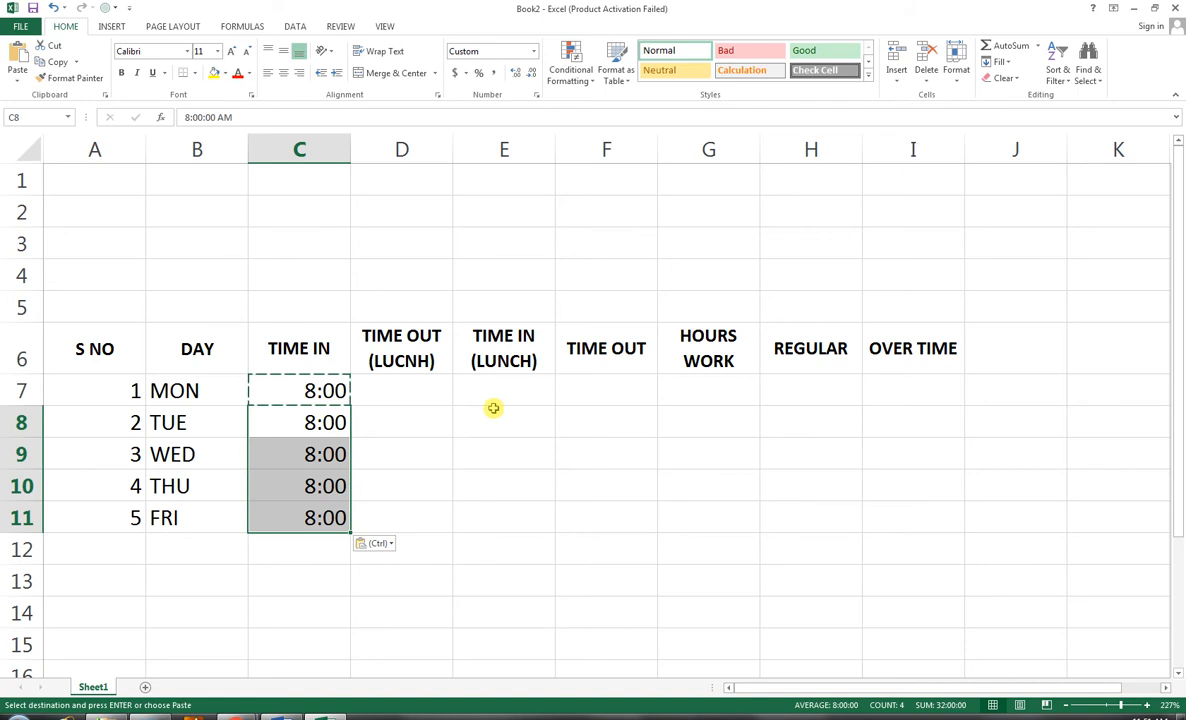
# Step: Enter 13:00 as Monday's lunch TIME OUT in D7 and copy it to the other days in D8:D11
pyautogui.click(390, 402)
pyautogui.write('13:00')
pyautogui.press('BackSpace')
pyautogui.press('BackSpace')
pyautogui.press('BackSpace')
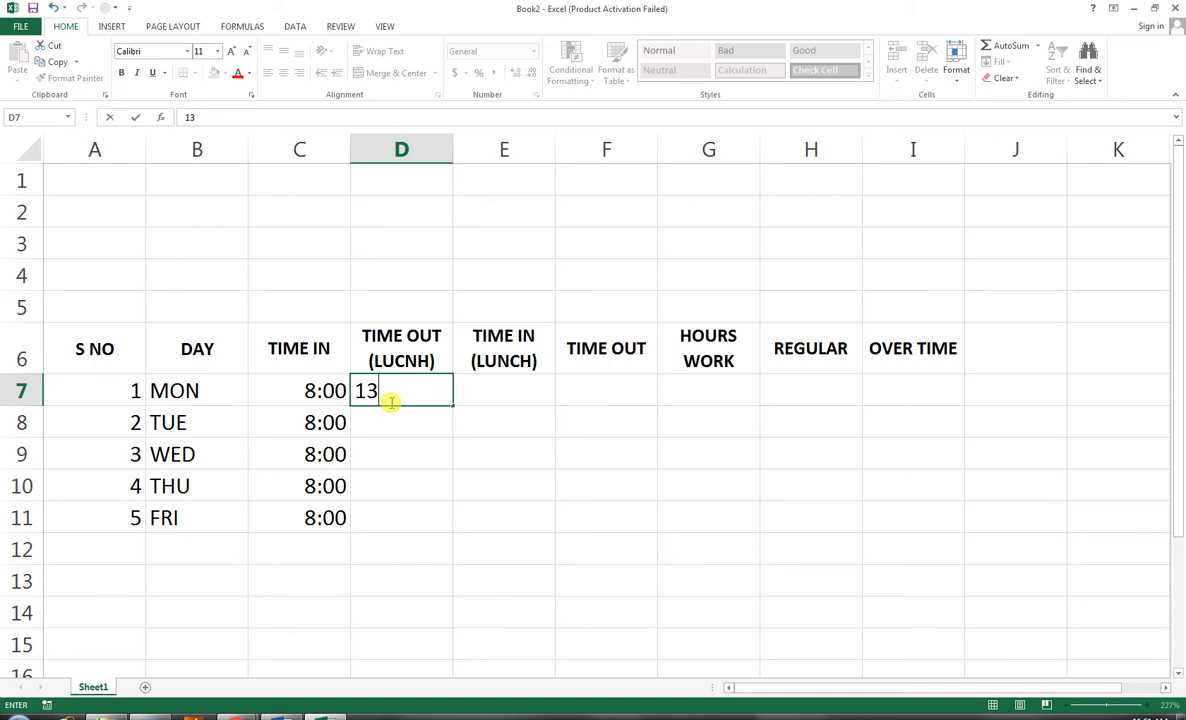
pyautogui.write(':00')
pyautogui.press('Return')
pyautogui.click(438, 397)
pyautogui.moveTo(452, 406); pyautogui.dragTo(424, 515)
pyautogui.hotkey('ctrl', 'c')
pyautogui.hotkey('ctrl', 'v')
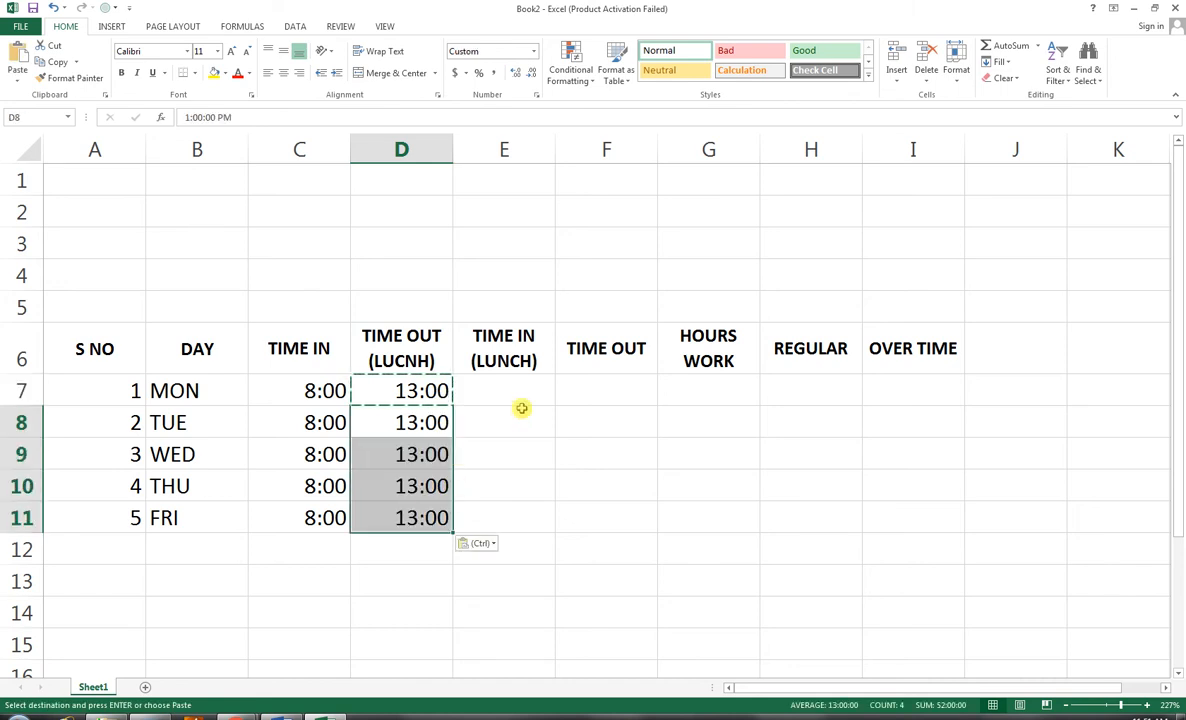
# Step: Enter 14:00 as Monday's lunch TIME IN in E7 and copy it to the other days in E8:E11
pyautogui.click(524, 397)
pyautogui.write('14:00')
pyautogui.press('Return')
pyautogui.click(522, 397)
pyautogui.hotkey('ctrl', 'c')
pyautogui.moveTo(511, 424); pyautogui.dragTo(503, 514)
pyautogui.hotkey('ctrl', 'v')
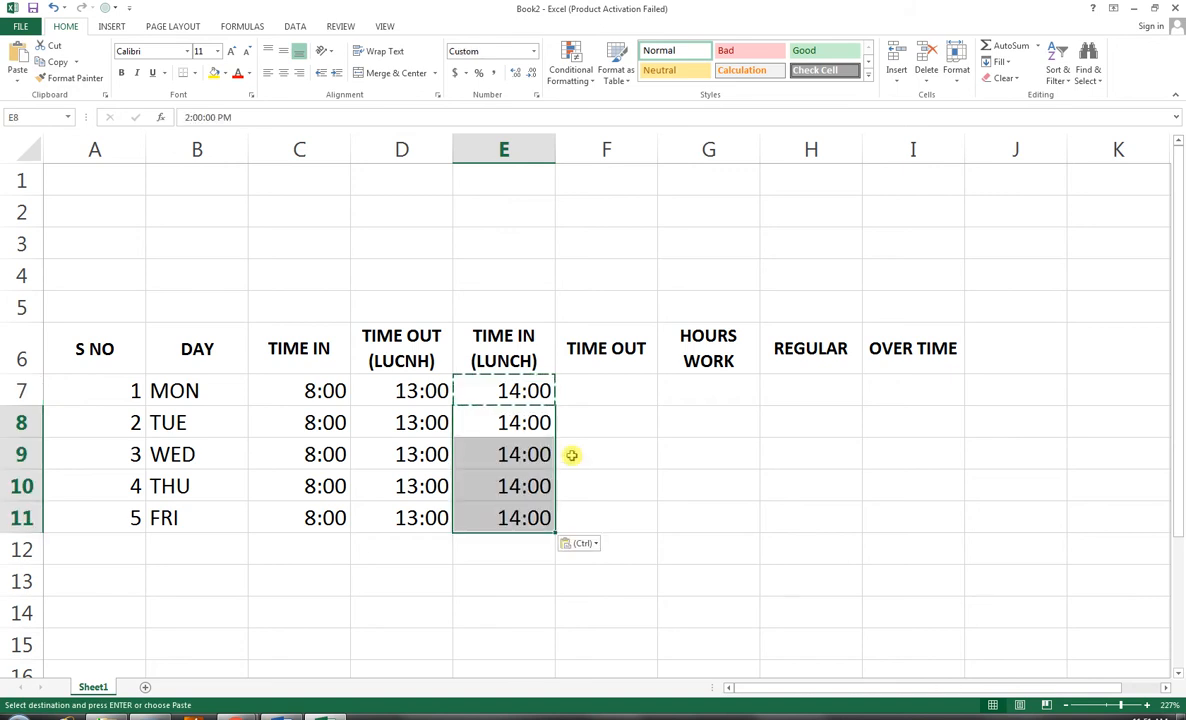
# Step: Enter 17:00 as Monday's TIME OUT in F7 and copy it to the other days in F8:F11
pyautogui.click(609, 399)
pyautogui.write('17:')
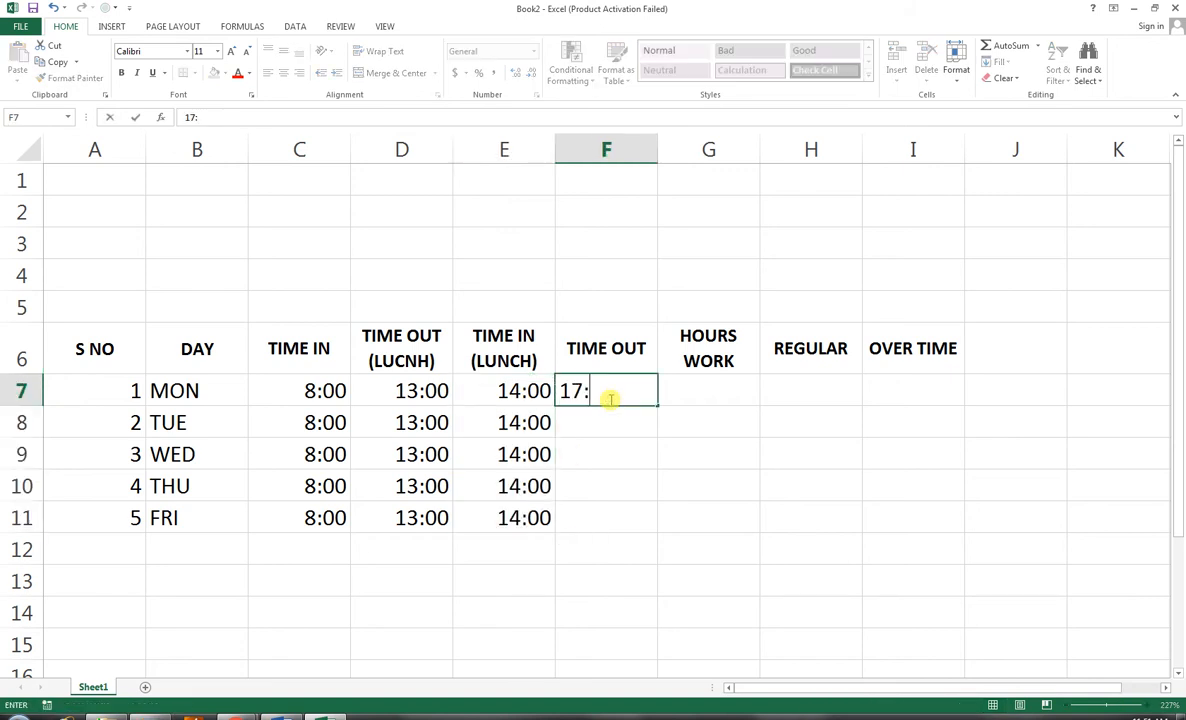
pyautogui.write('00')
pyautogui.press('Return')
pyautogui.click(612, 394)
pyautogui.hotkey('ctrl', 'c')
pyautogui.moveTo(612, 416); pyautogui.dragTo(610, 516)
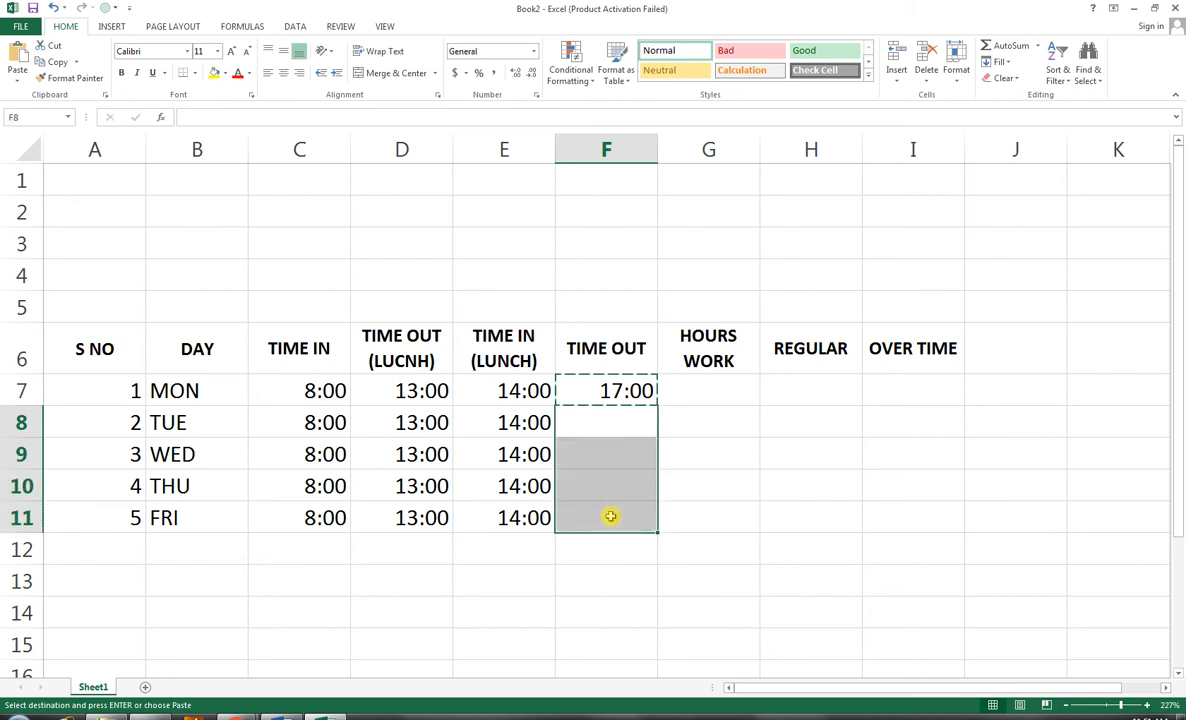
pyautogui.hotkey('ctrl', 'v')
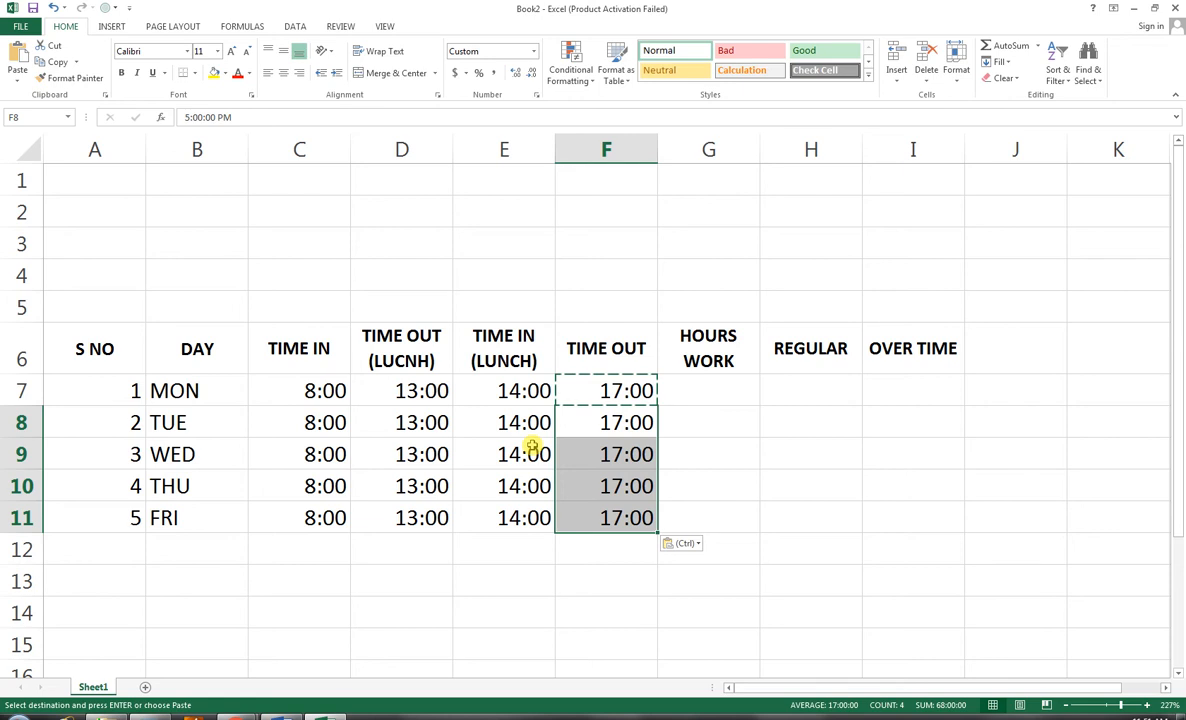
# Step: Change Wednesday's TIME OUT in F9 to 16:00
pyautogui.click(600, 459)
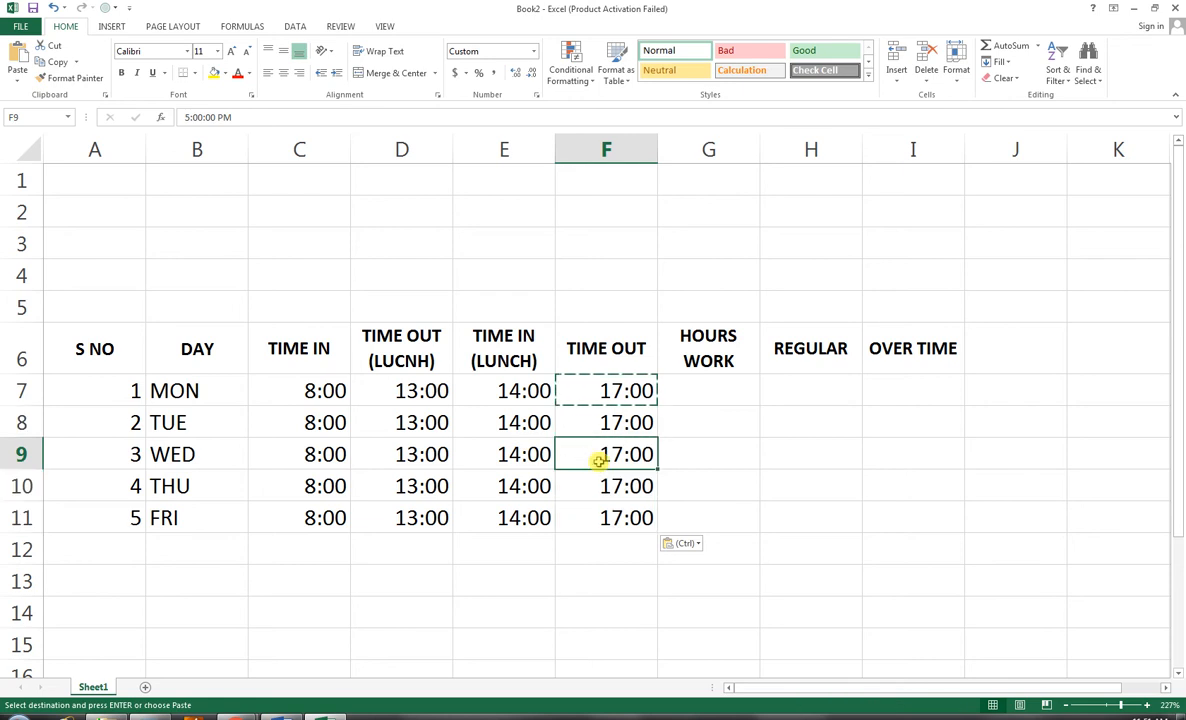
pyautogui.write('16:00')
pyautogui.hotkey('ctrl', 'Return')
# Step: Change Friday's TIME OUT in F11 to 18:00
pyautogui.press('Return')
pyautogui.press('Return')
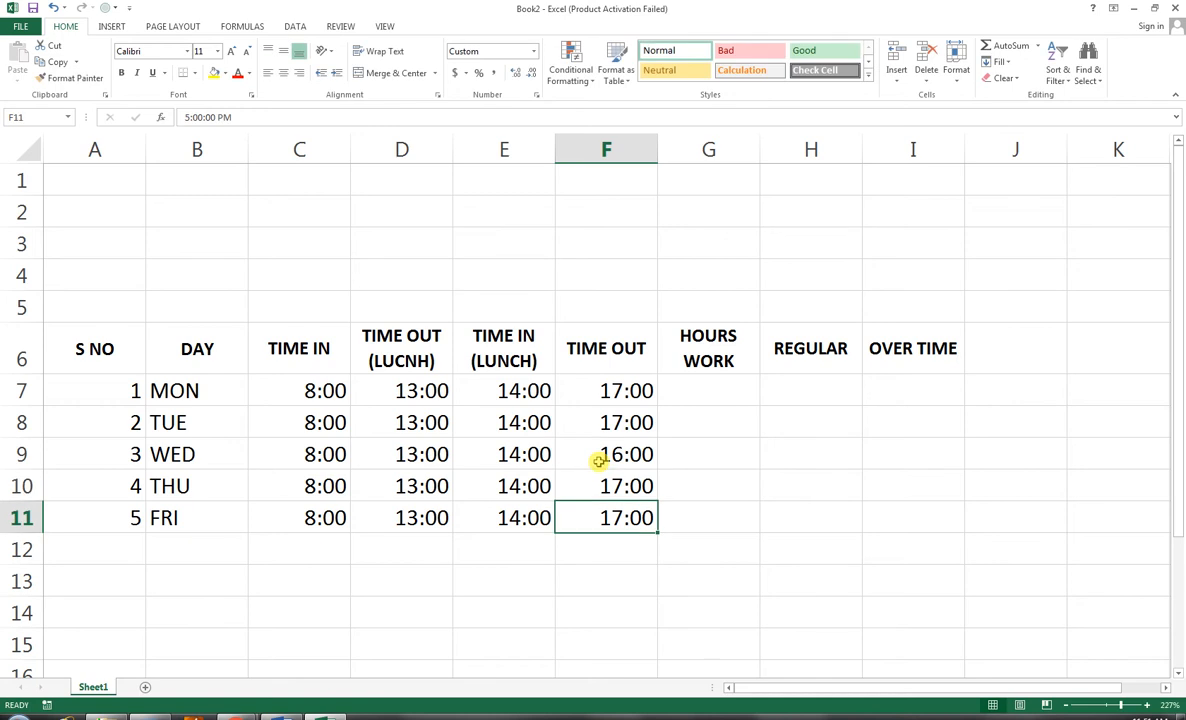
pyautogui.press('F2')
pyautogui.press('BackSpace')
pyautogui.press('BackSpace')
pyautogui.press('BackSpace')
pyautogui.press('BackSpace')
pyautogui.press('BackSpace')
pyautogui.press('BackSpace')
pyautogui.press('BackSpace')
pyautogui.press('BackSpace')
pyautogui.press('BackSpace')
pyautogui.press('BackSpace')
pyautogui.write('18:00')
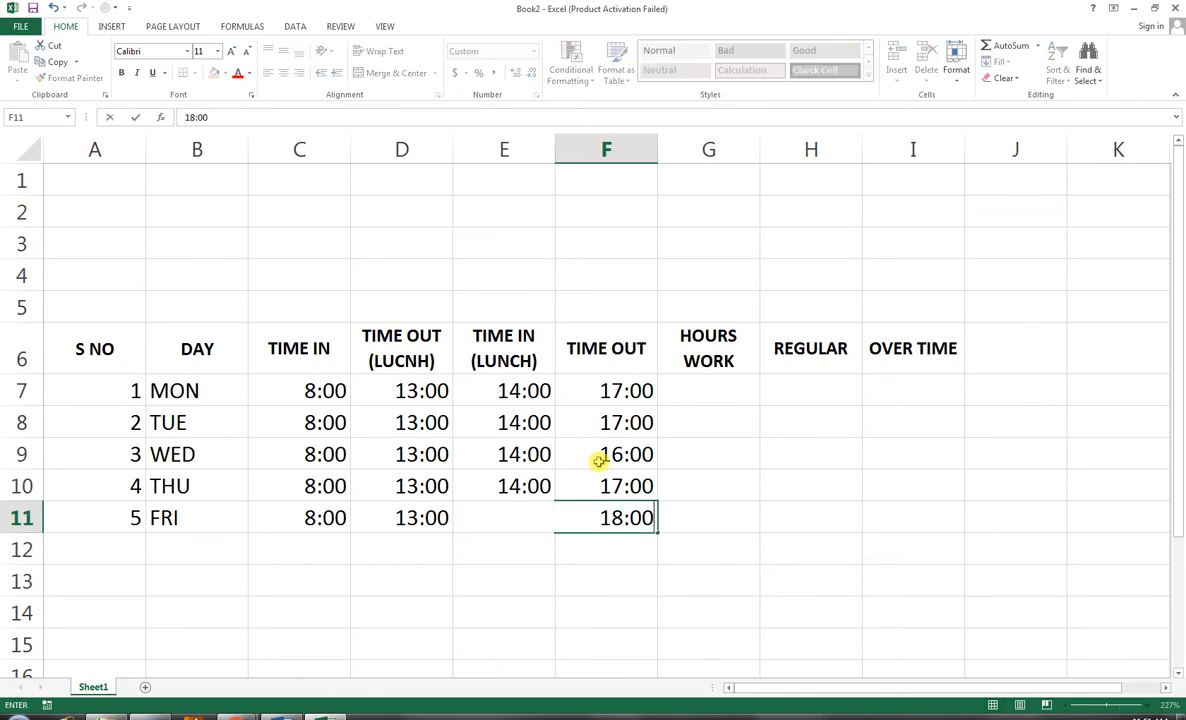
pyautogui.press('Return')
# Step: Change Friday's lunch TIME IN in E11 to 14:30
pyautogui.click(490, 516)
pyautogui.hotkey('ctrl', 'd')
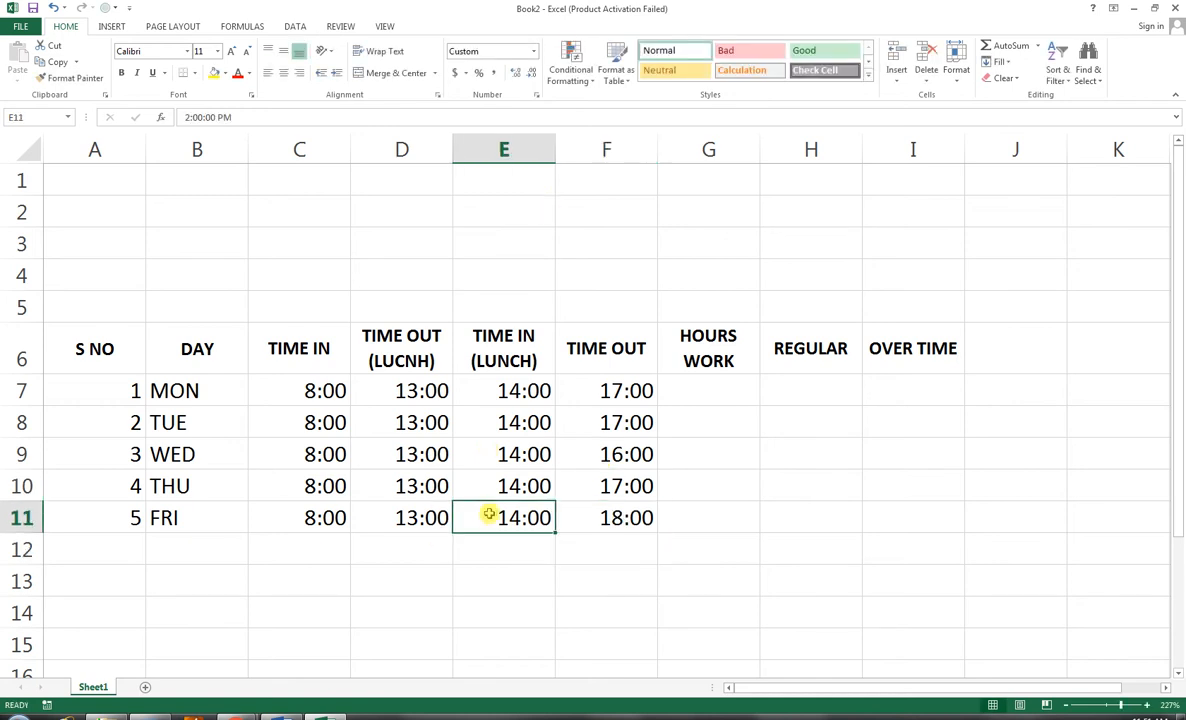
pyautogui.write('14:30')
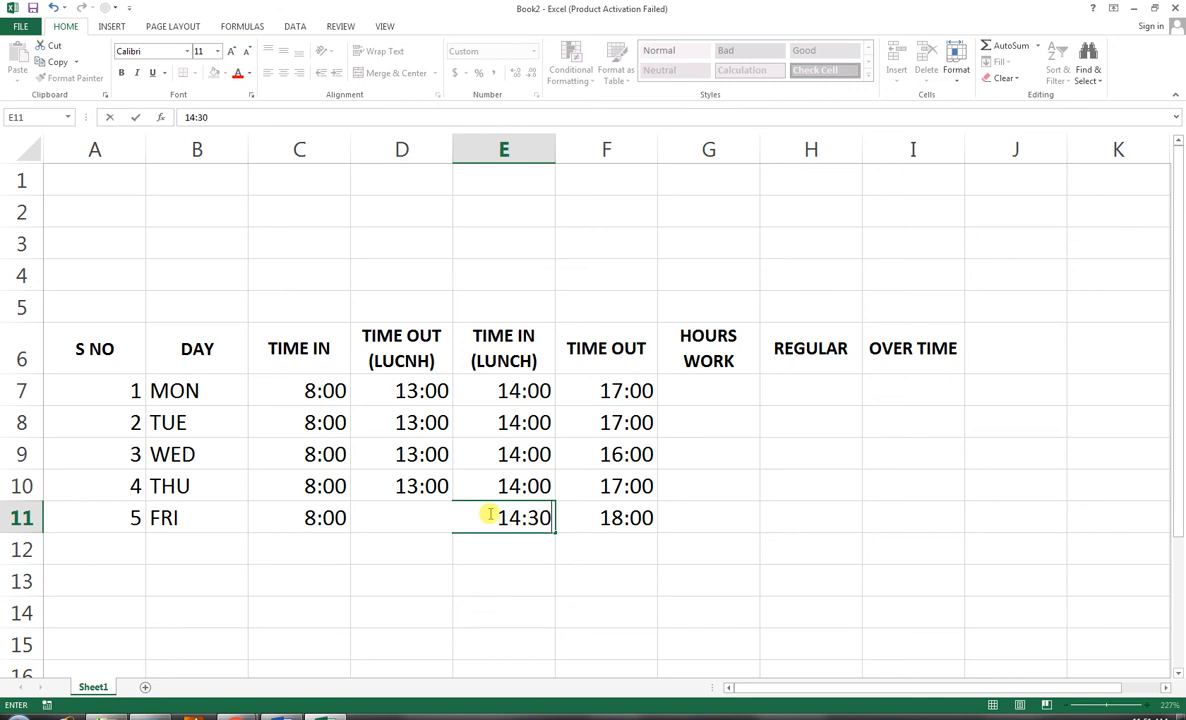
pyautogui.press('Return')
# Step: Change Wednesday's TIME IN in C9 to 09:00
pyautogui.click(334, 454)
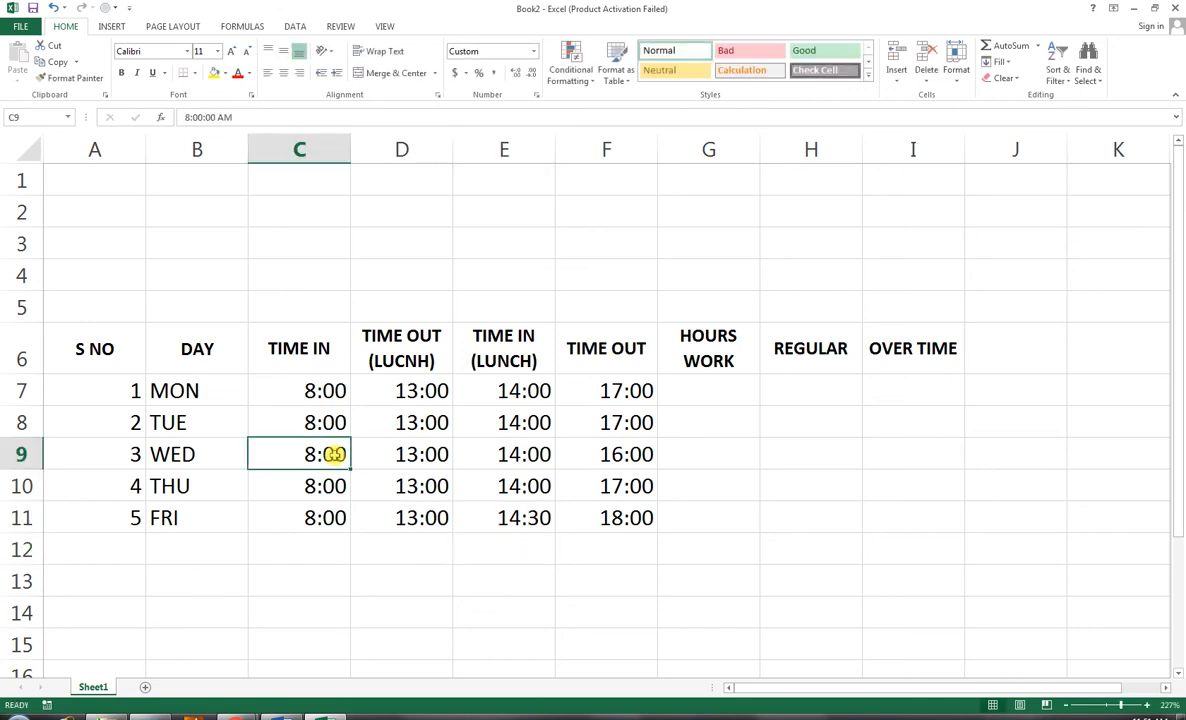
pyautogui.write('09:00')
pyautogui.press('Return')
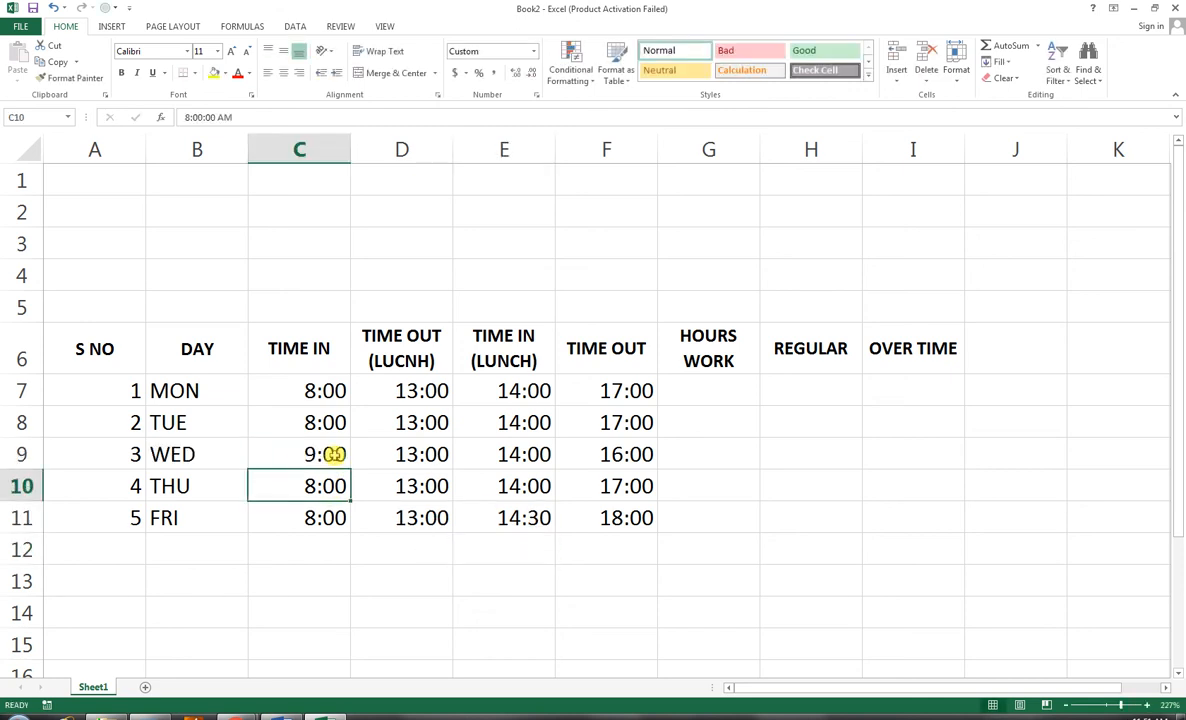
# Step: Change Monday's TIME IN in C7 to 08:30
pyautogui.click(318, 389)
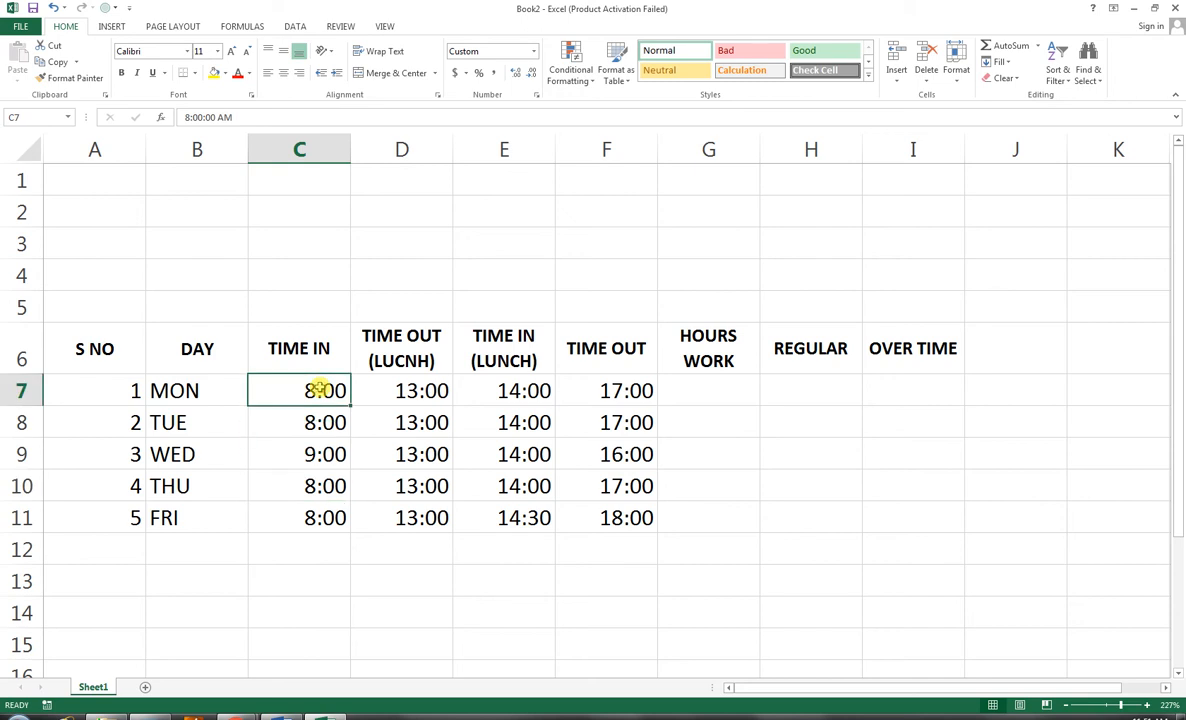
pyautogui.doubleClick(318, 389)
pyautogui.press('Escape')
pyautogui.write('08')
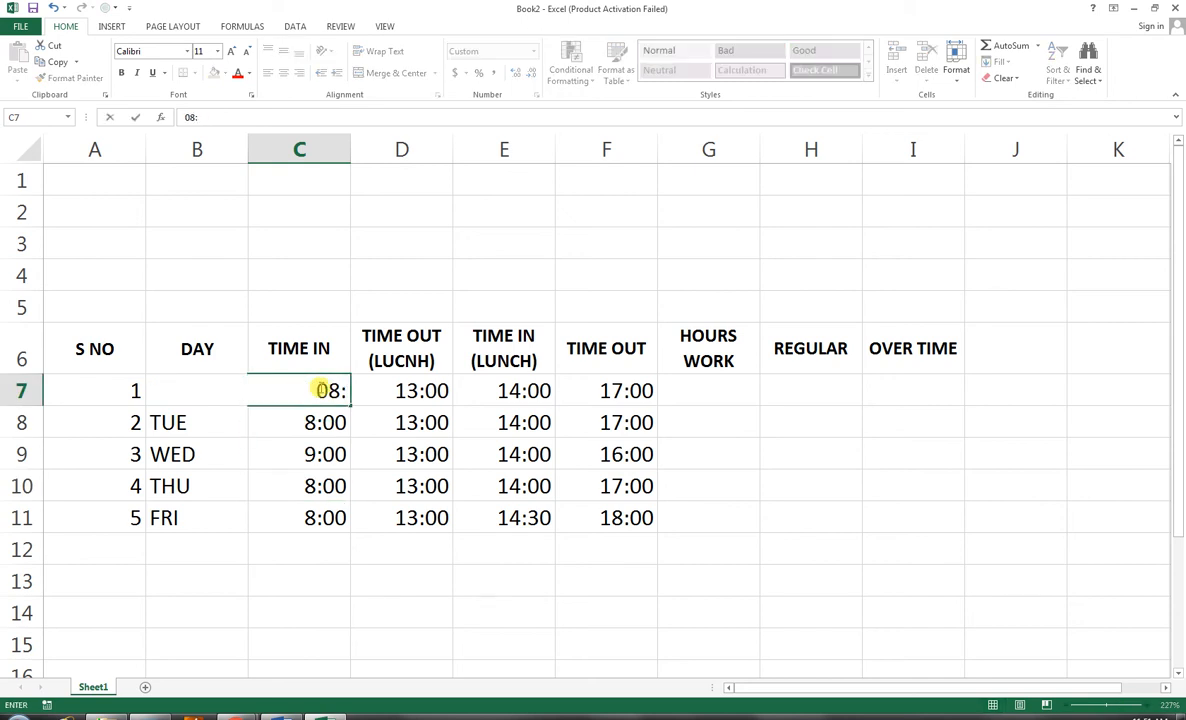
pyautogui.write('30')
pyautogui.press('Return')
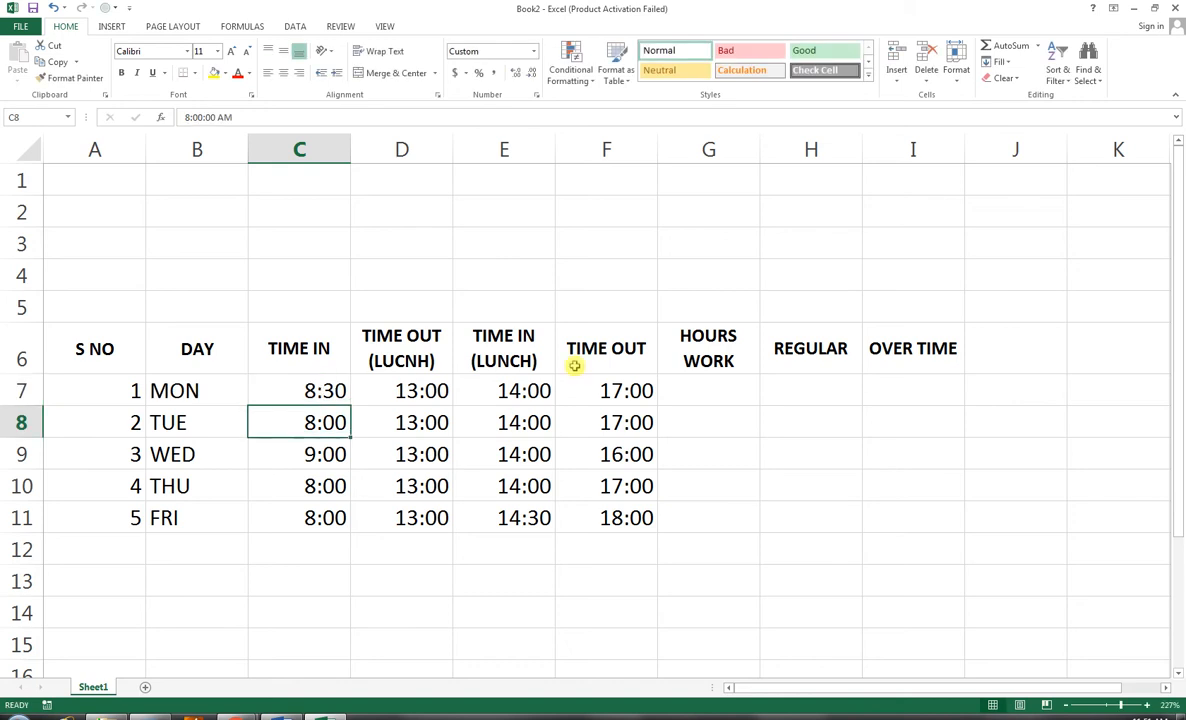
# Step: Calculate Monday's HOURS WORK in G7 with =(D7-C7)+(F7-E7) and fill the formula down to Friday in G11
pyautogui.click(679, 379)
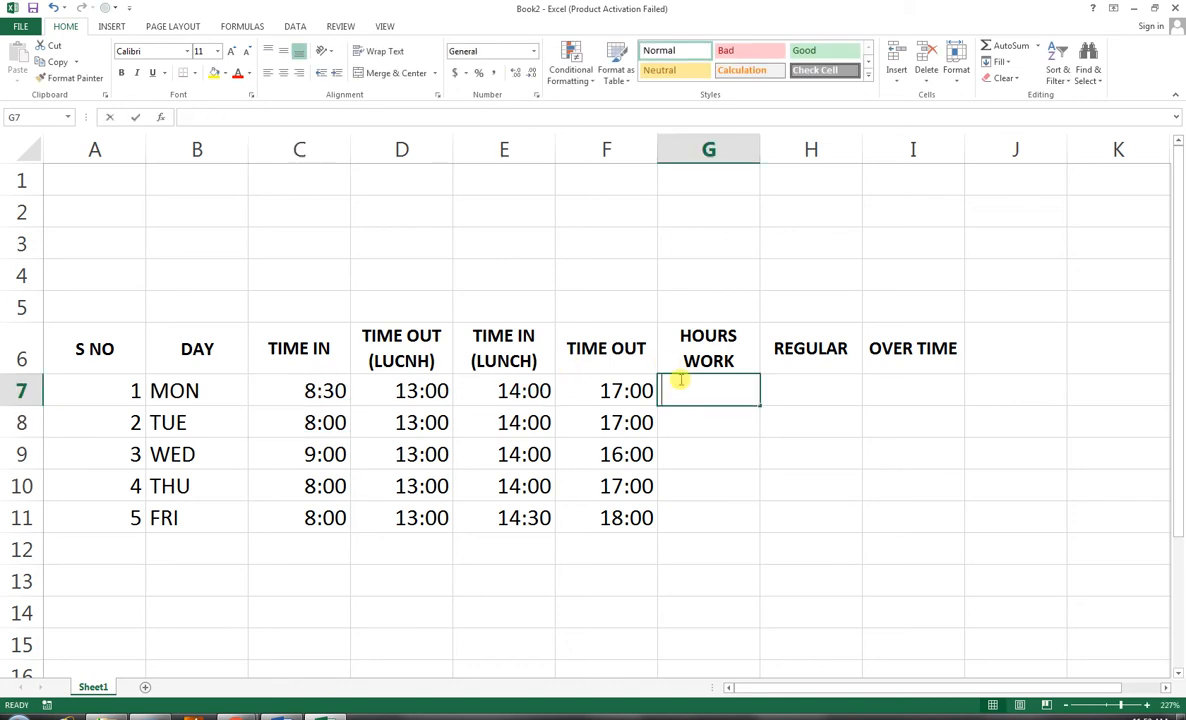
pyautogui.write('=(')
pyautogui.press('Left')
pyautogui.press('Left')
pyautogui.press('Left')
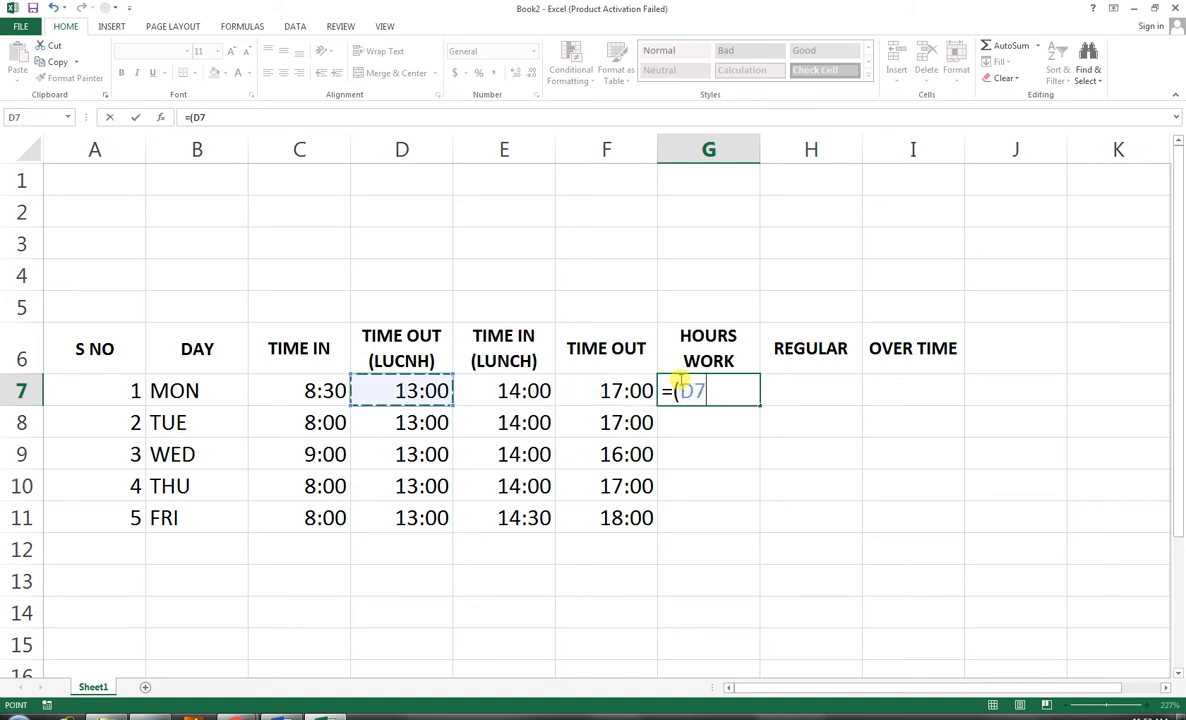
pyautogui.write('-')
pyautogui.press('Left')
pyautogui.press('Left')
pyautogui.press('Left')
pyautogui.press('Left')
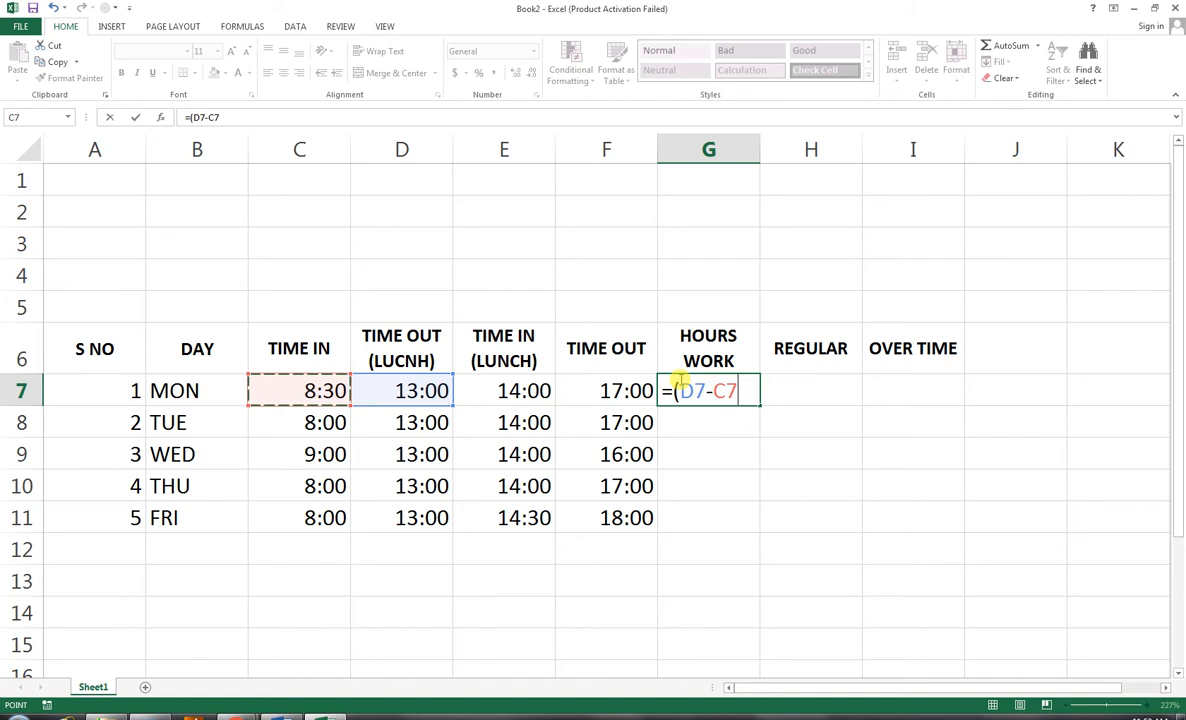
pyautogui.write(')+')
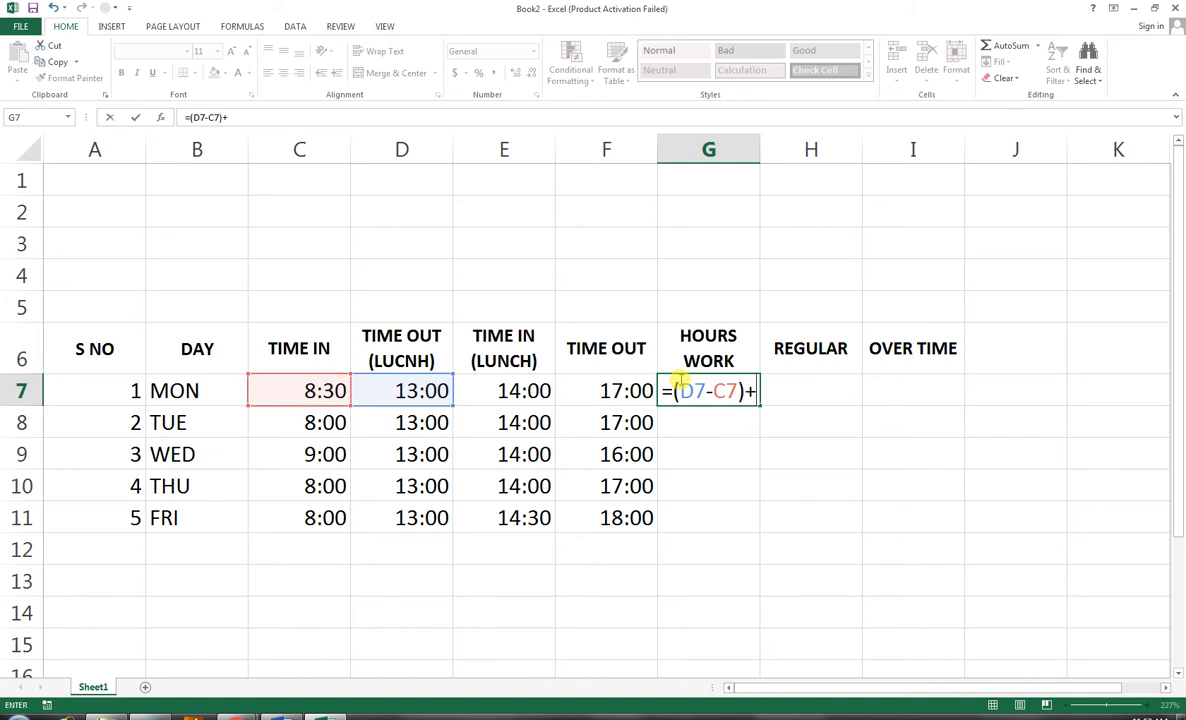
pyautogui.write('(')
pyautogui.press('Left')
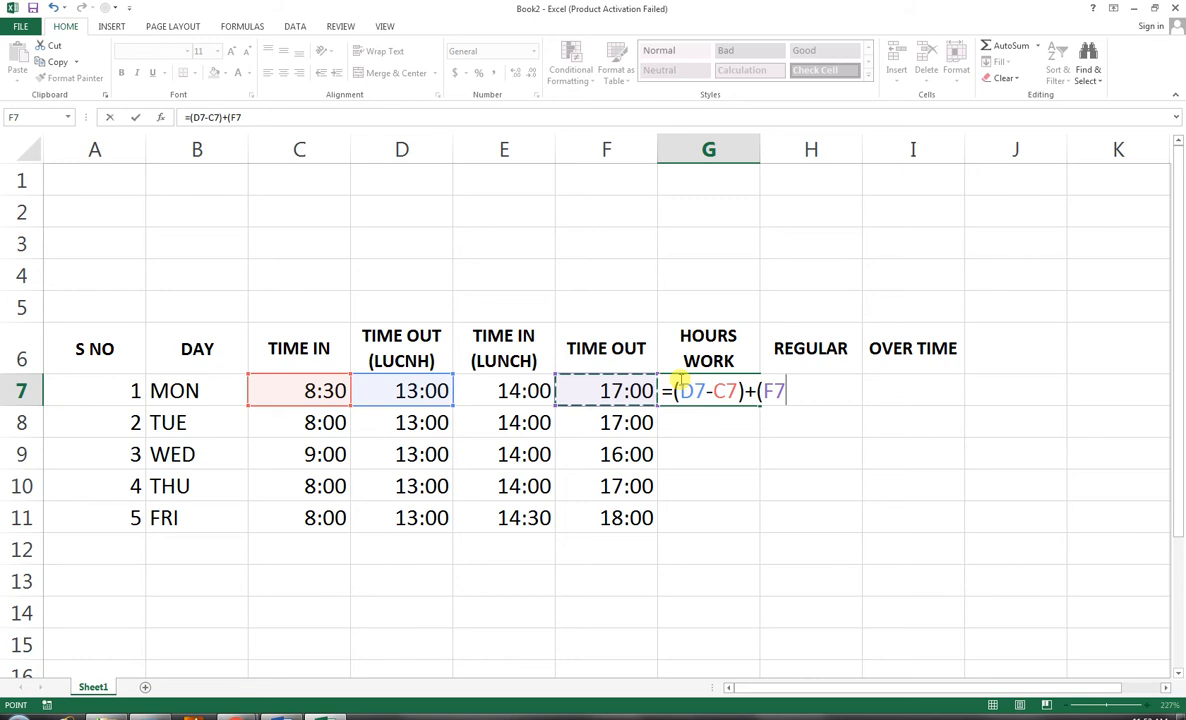
pyautogui.write('-')
pyautogui.press('Left')
pyautogui.press('Left')
pyautogui.press('Left')
pyautogui.press('Right')
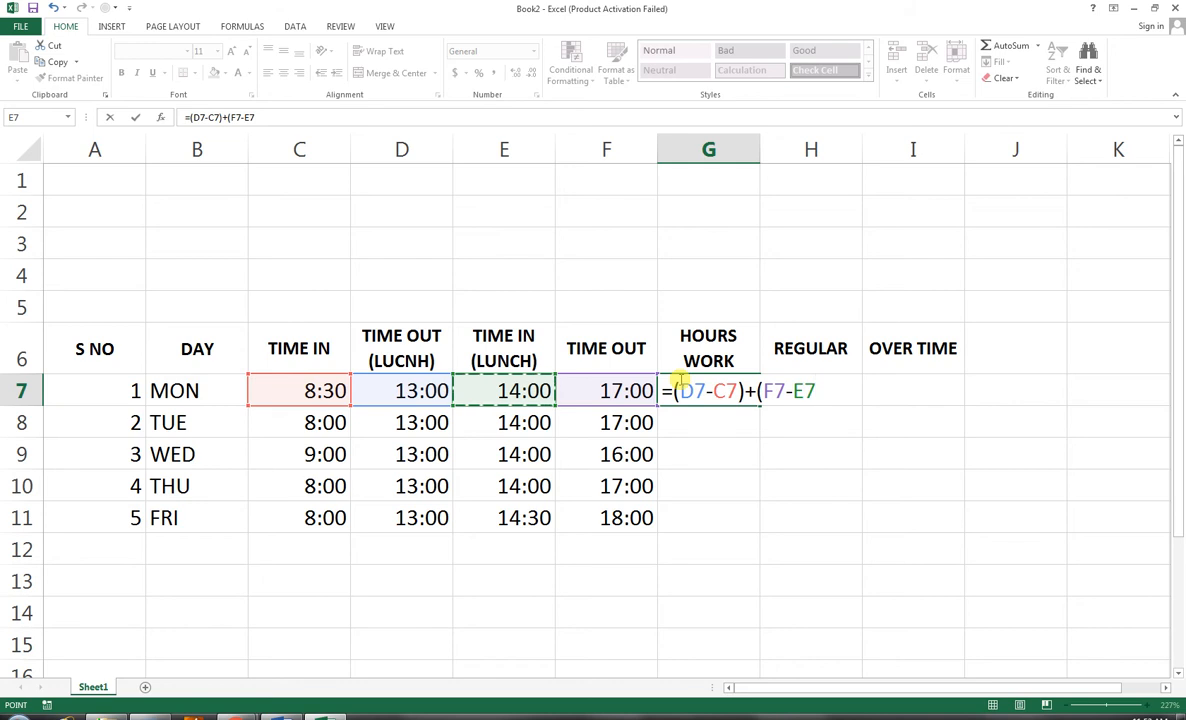
pyautogui.write(')')
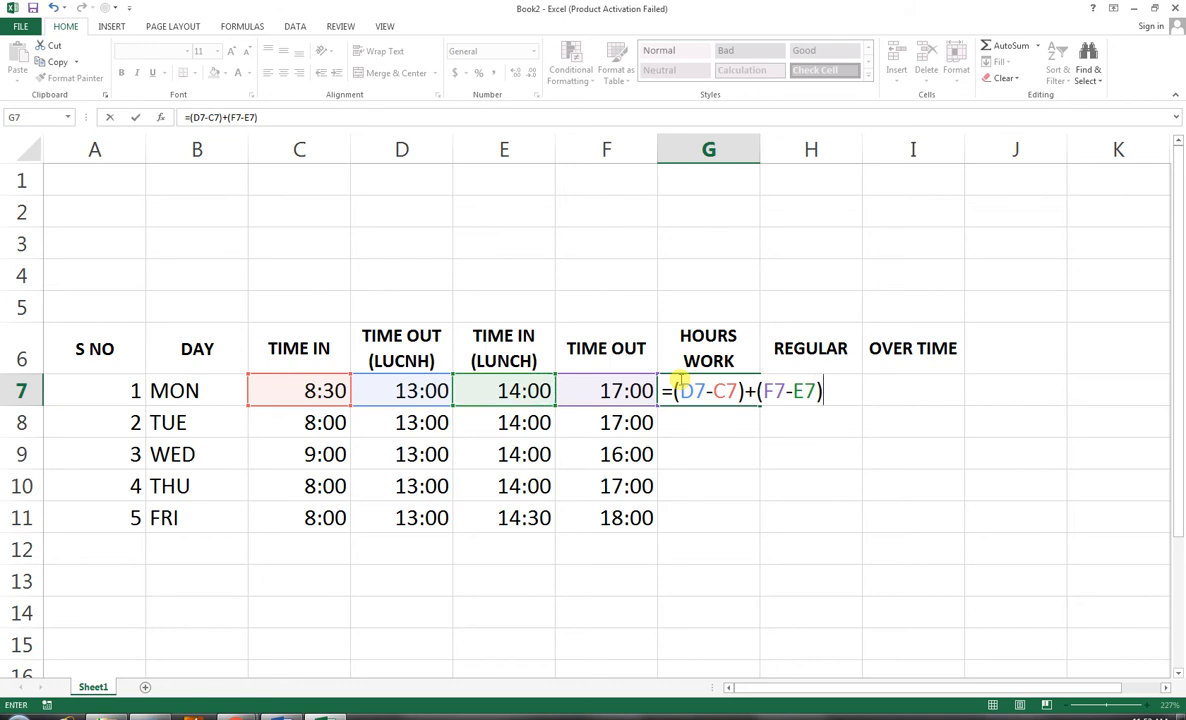
pyautogui.press('Return')
pyautogui.click(704, 388)
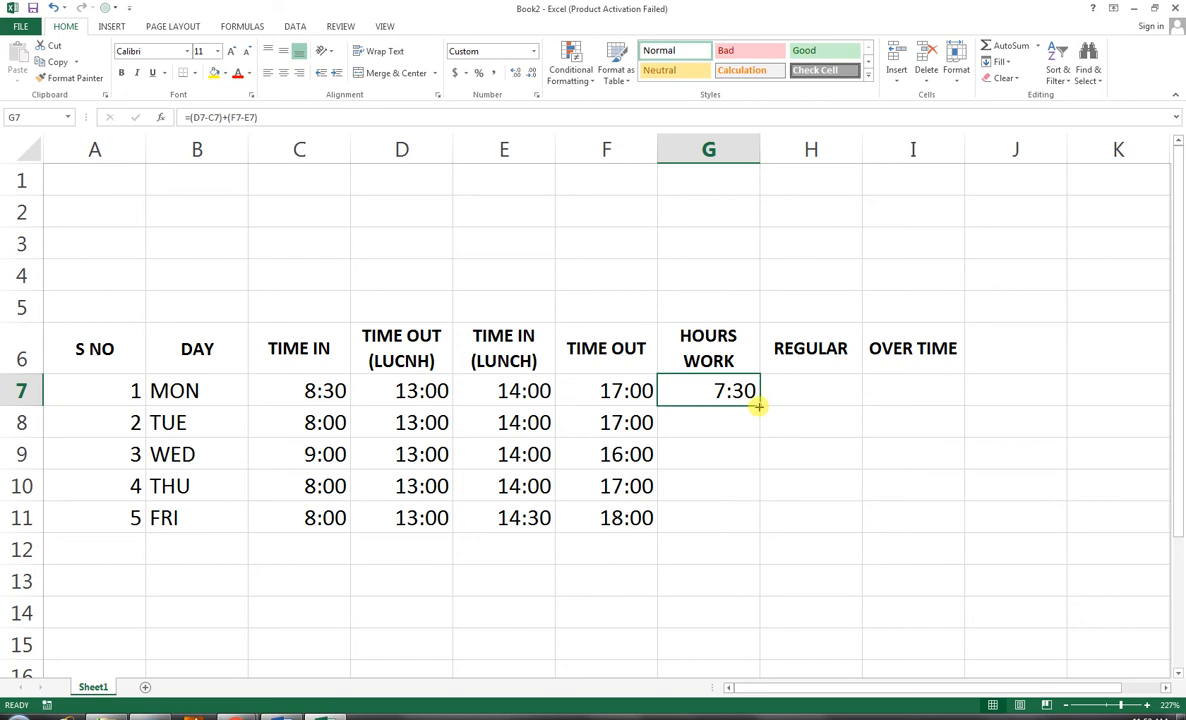
pyautogui.moveTo(759, 406); pyautogui.dragTo(757, 524)
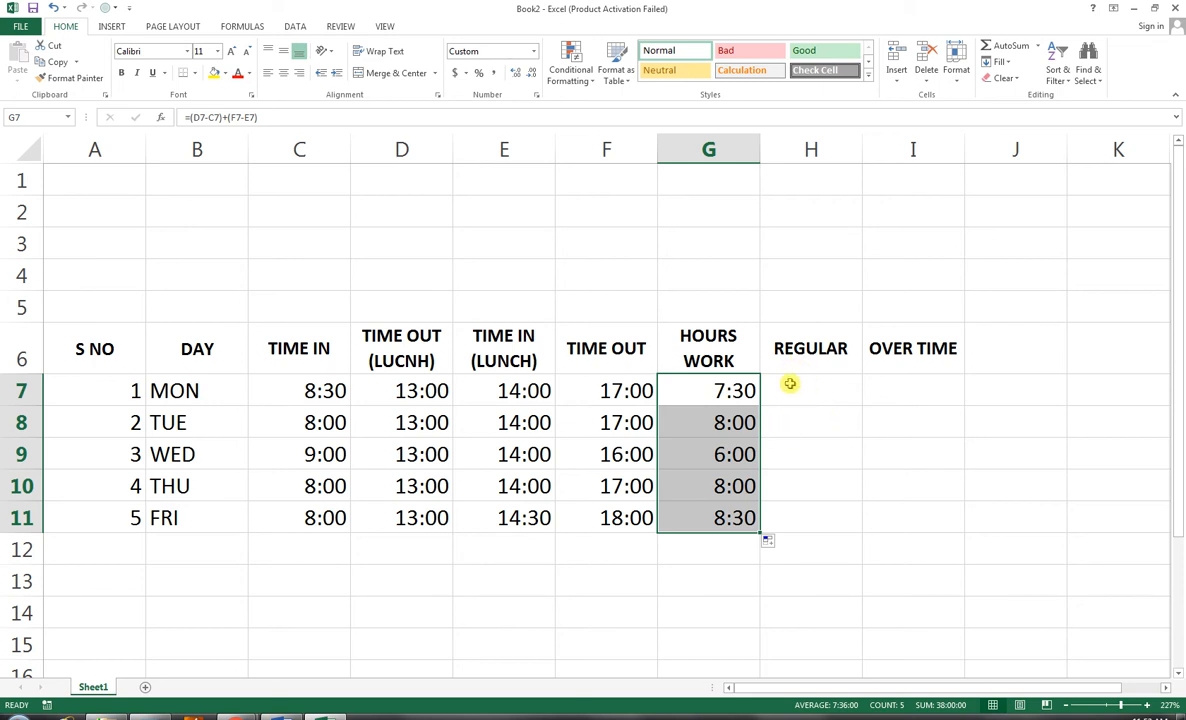
# Step: Add the label WORK DAY HOUR in A13 and enter 08:00 beside it in C13
pyautogui.click(71, 578)
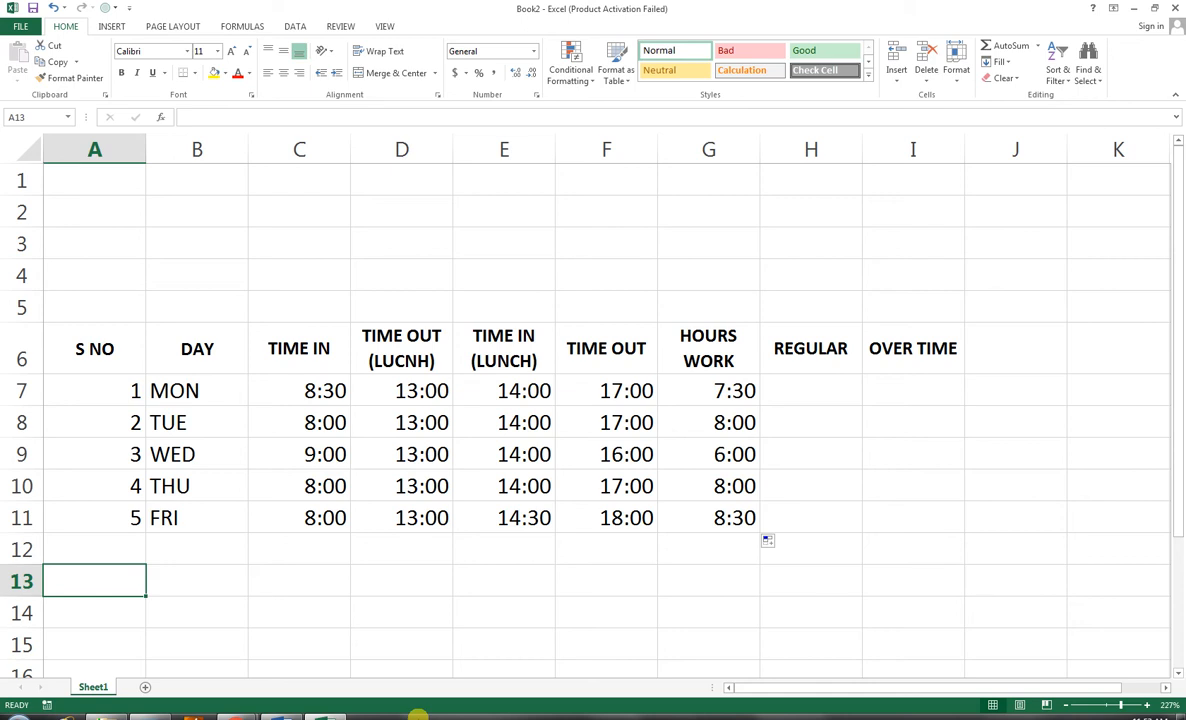
pyautogui.write('WORK DAY HOUR')
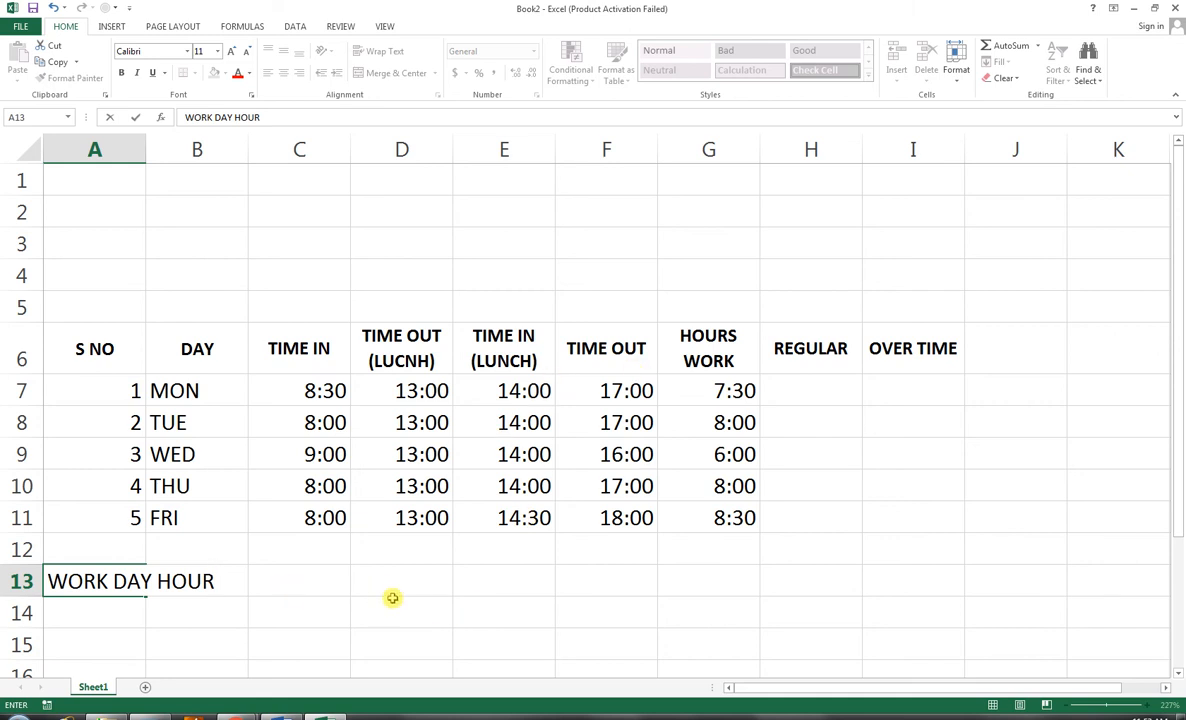
pyautogui.click(306, 594)
pyautogui.click(309, 587)
pyautogui.write('08:00')
pyautogui.press('Return')
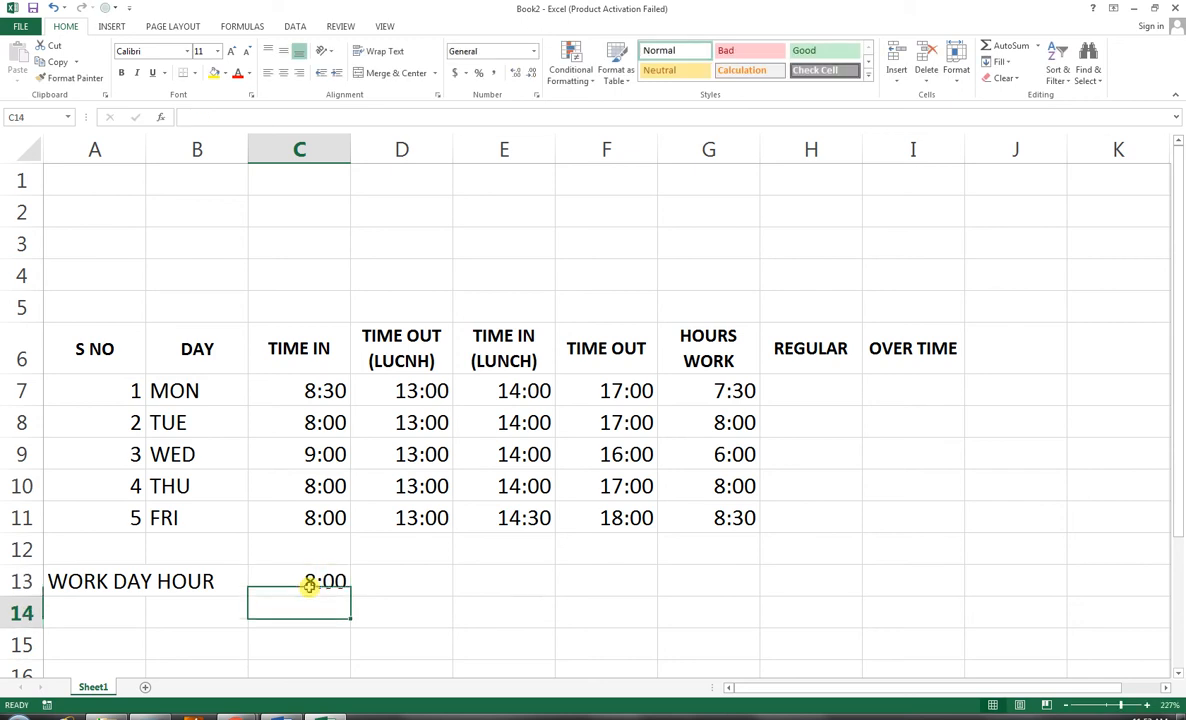
# Step: Add the label HOURLY RATE in A14 below the work day hour label
pyautogui.press('Up')
pyautogui.press('Left')
pyautogui.press('Down')
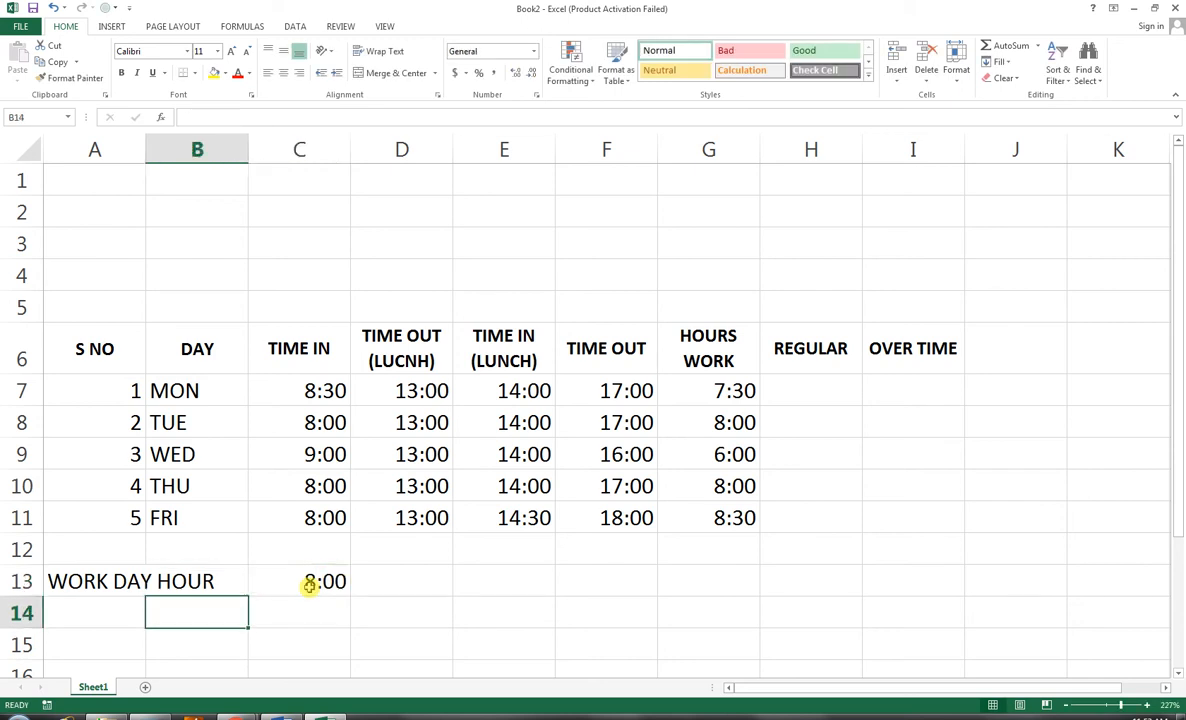
pyautogui.press('Left')
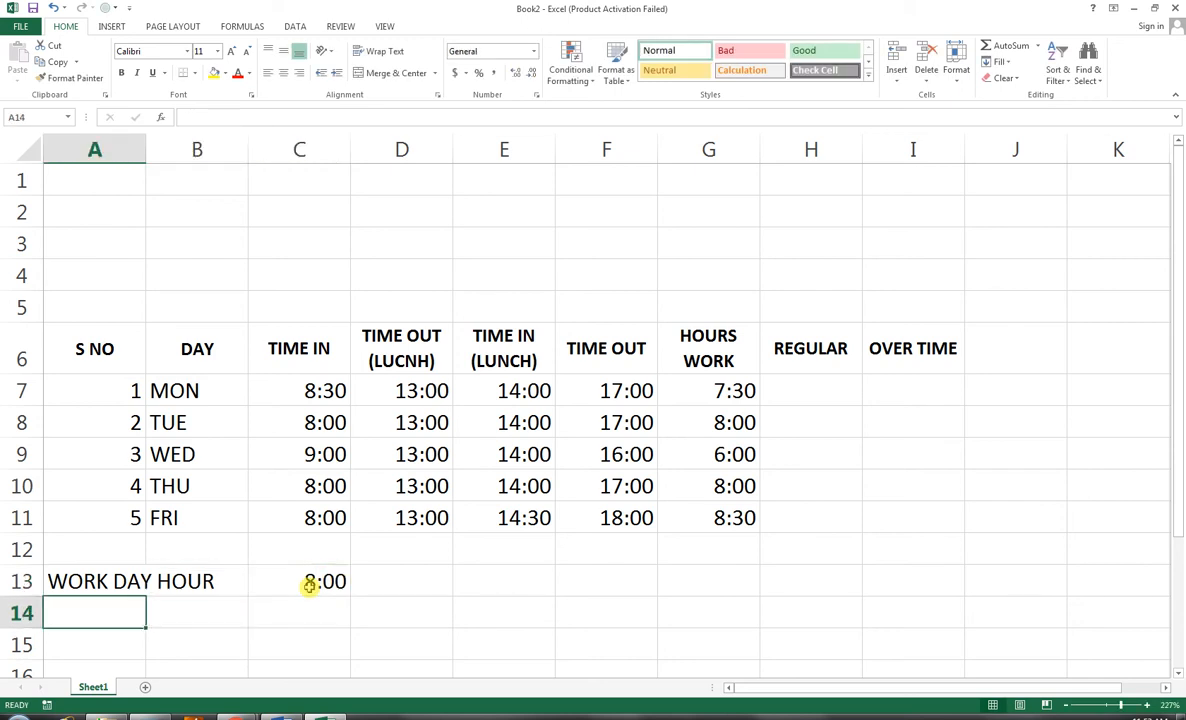
pyautogui.write('HOU')
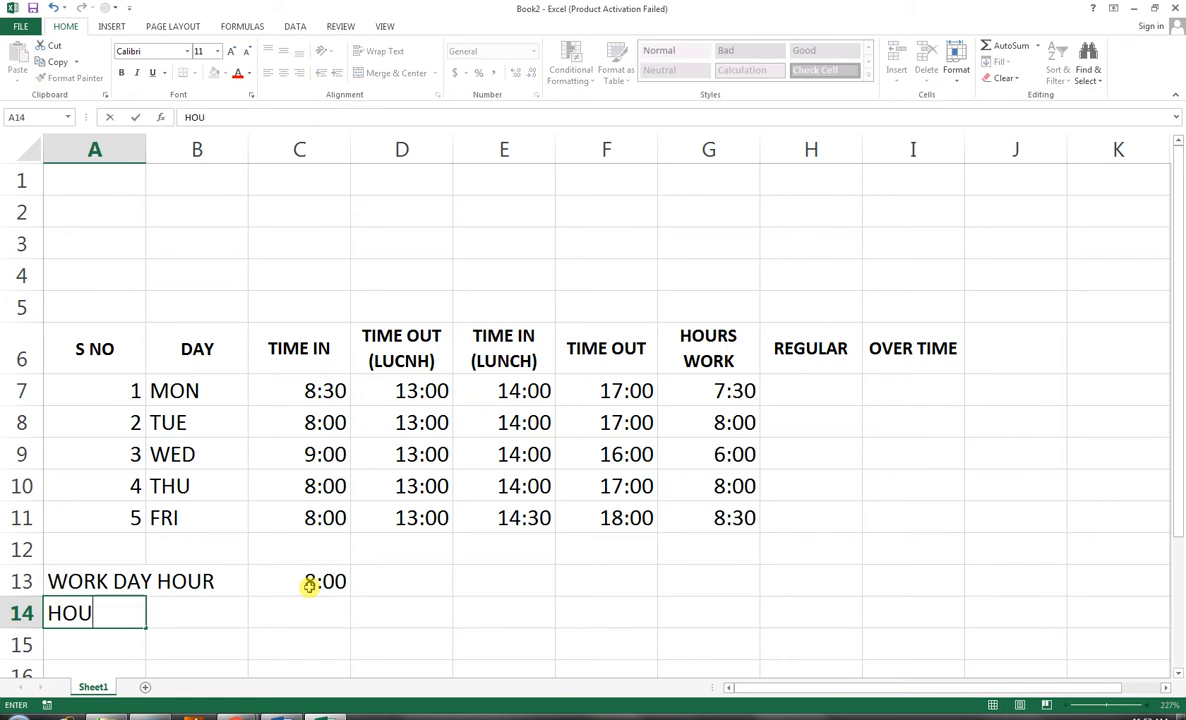
pyautogui.write('RLY RATE')
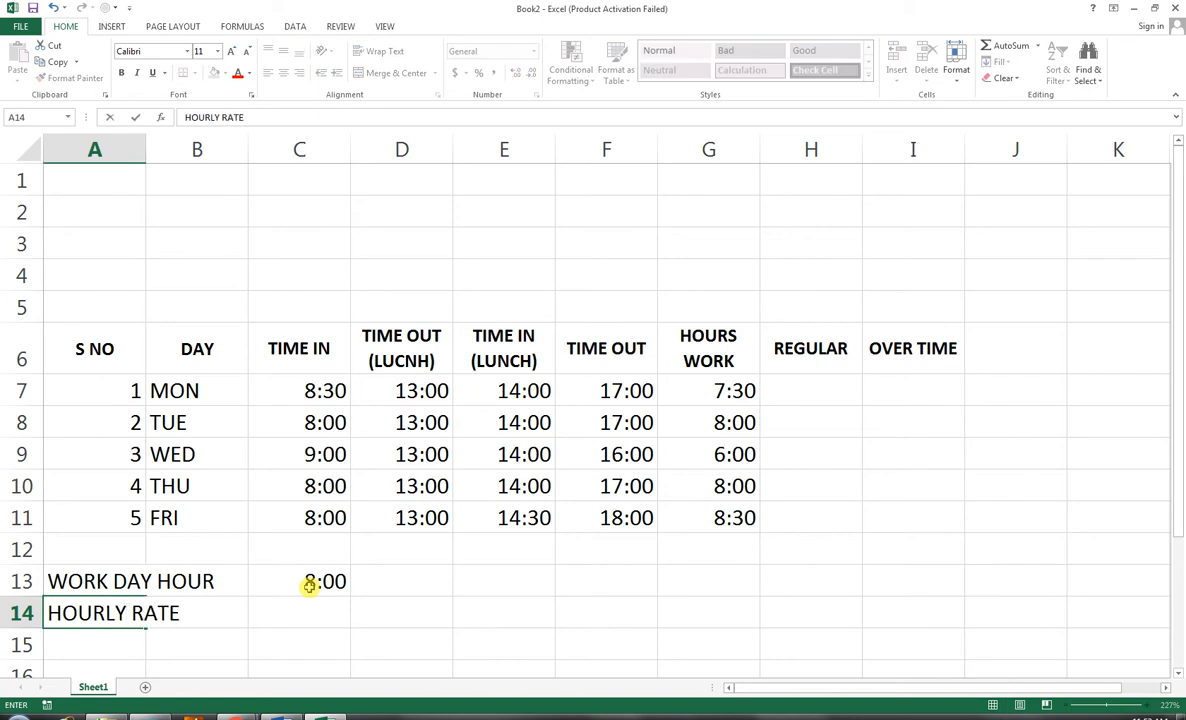
pyautogui.press('Return')
# Step: Add the label OVER TIME RATE in A15 below the hourly rate label
pyautogui.write('VERTIME')
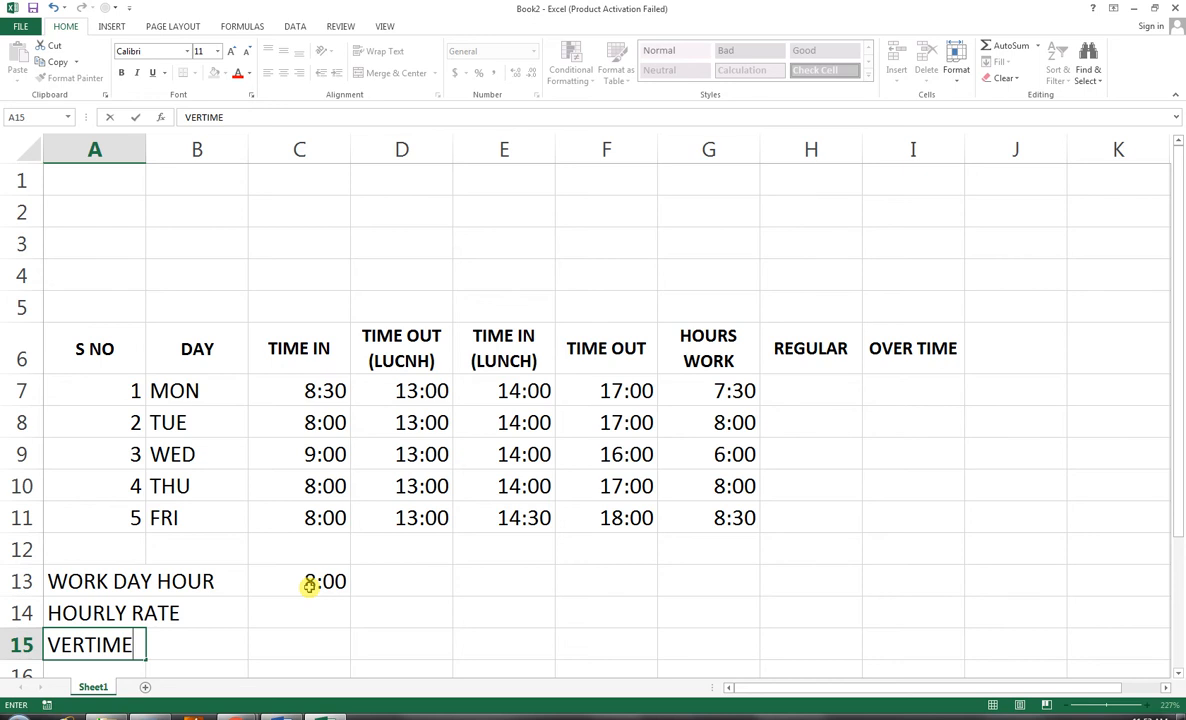
pyautogui.press('BackSpace')
pyautogui.press('BackSpace')
pyautogui.press('BackSpace')
pyautogui.press('BackSpace')
pyautogui.press('BackSpace')
pyautogui.press('BackSpace')
pyautogui.press('BackSpace')
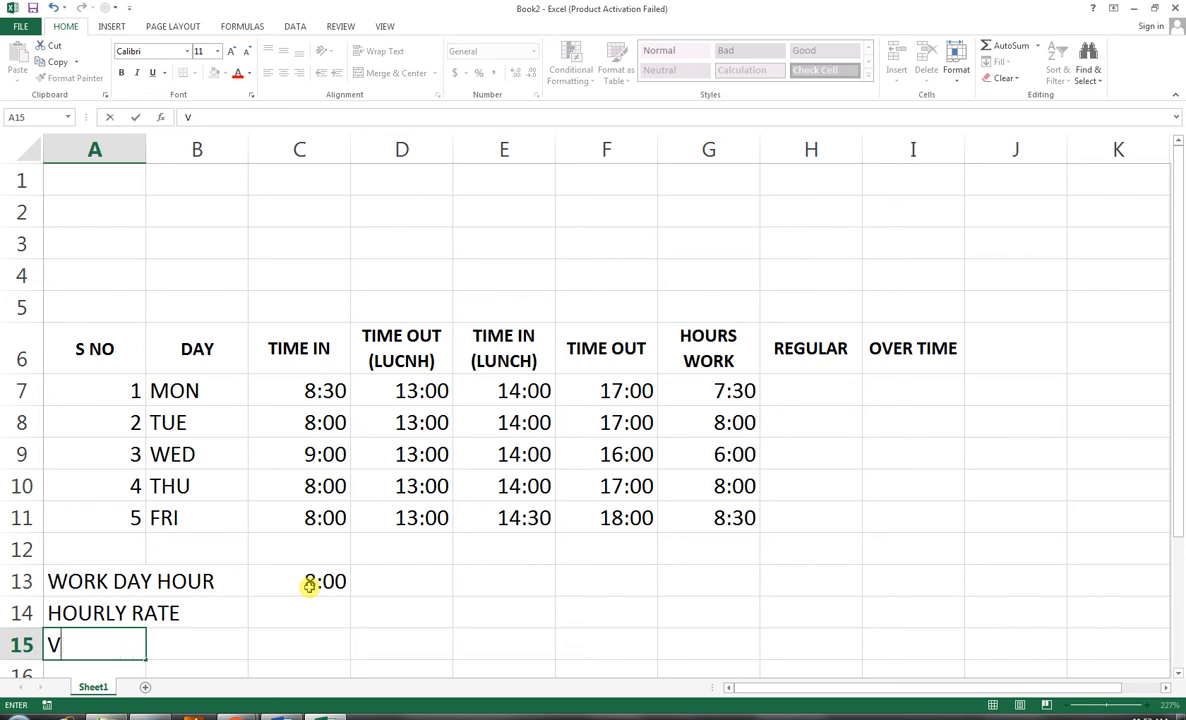
pyautogui.write('OVER TIMR')
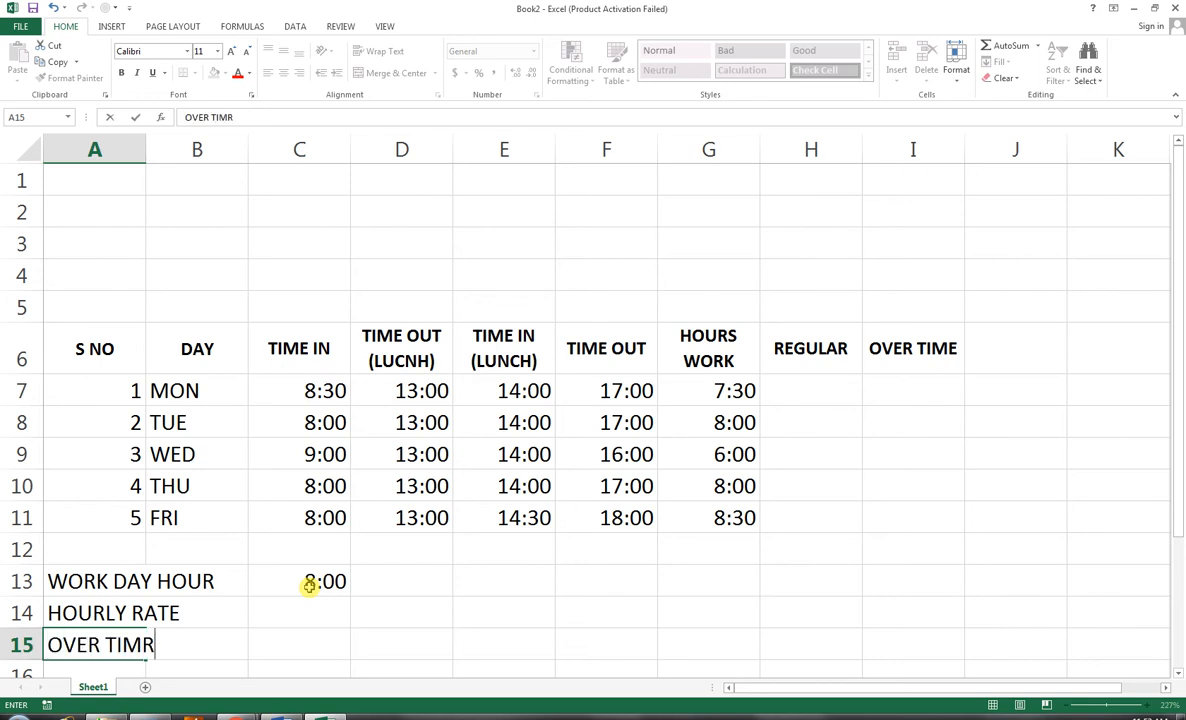
pyautogui.press('BackSpace')
pyautogui.write('E RATE')
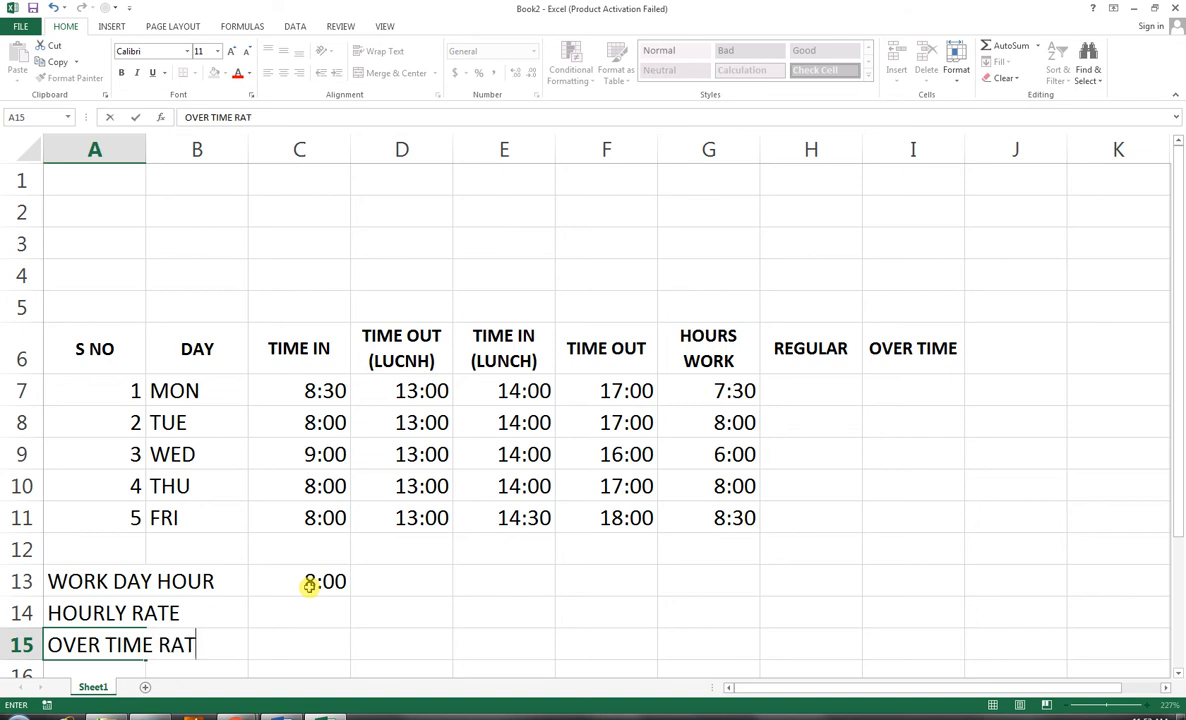
pyautogui.press('Tab')
# Step: Enter 3 as the hourly rate in C14 and 40 as the overtime rate in C15
pyautogui.press('Right')
pyautogui.press('Up')
pyautogui.write('3')
pyautogui.press('Return')
pyautogui.write('40')
pyautogui.press('Return')
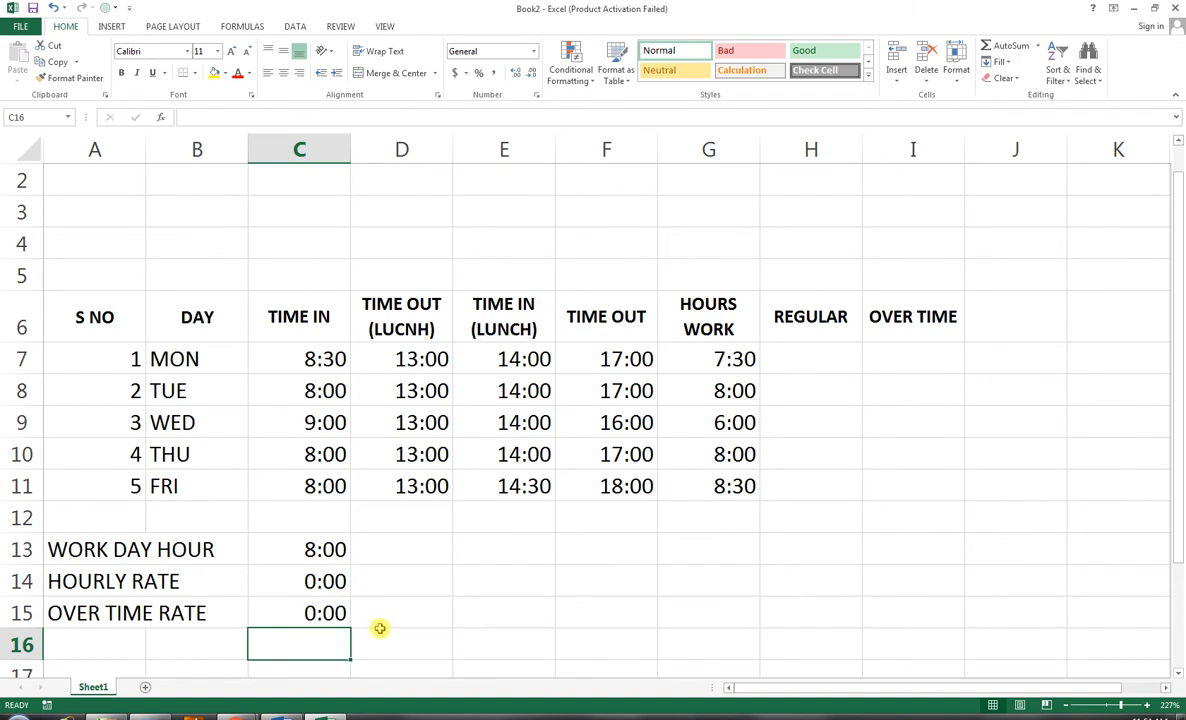
# Step: Change the number format of the hourly and overtime rates in C14:C15 to General
pyautogui.click(310, 550)
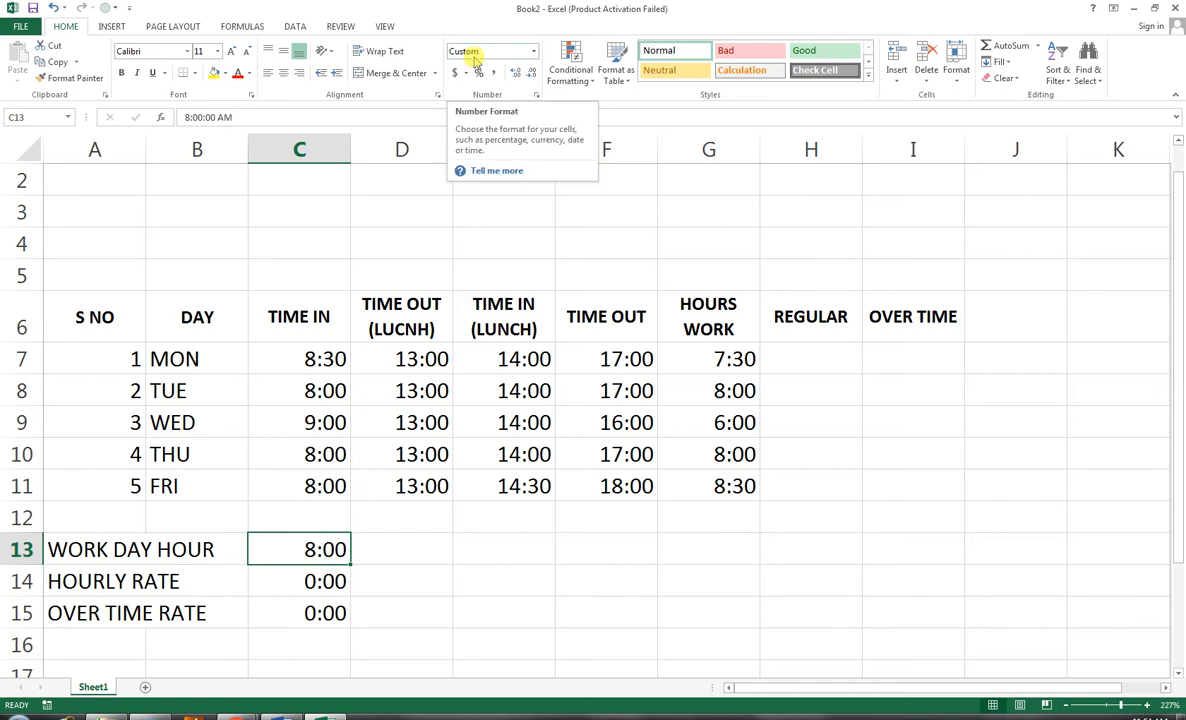
pyautogui.click(300, 578)
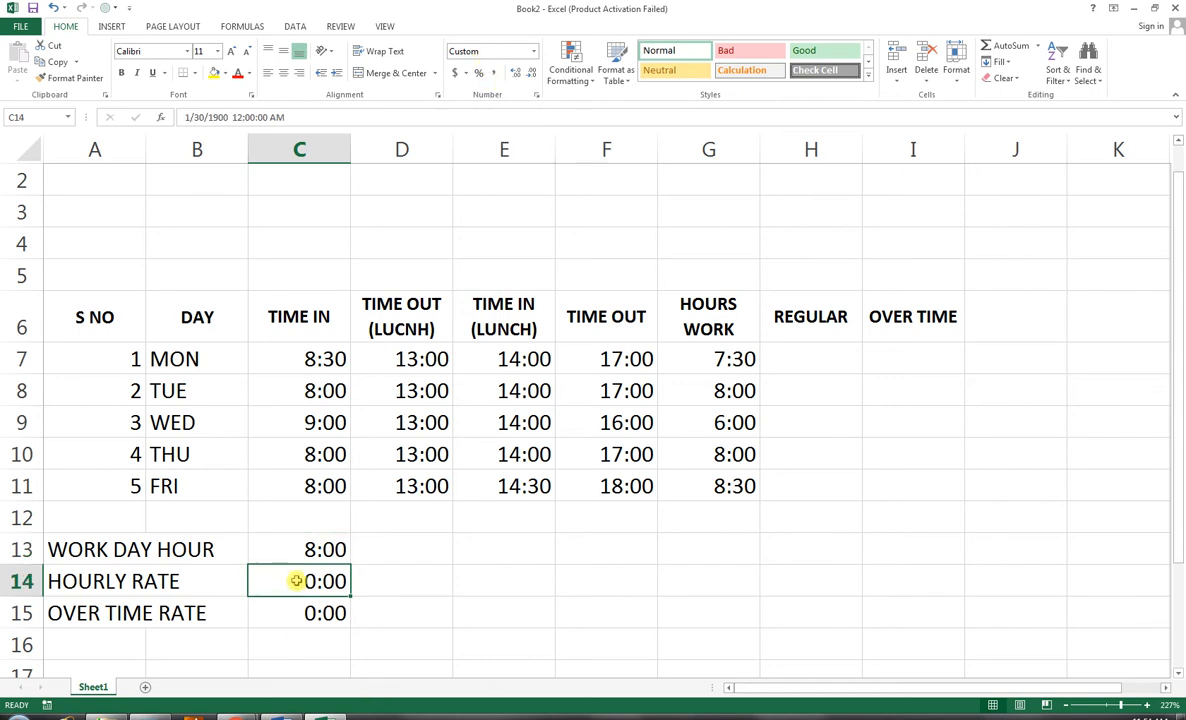
pyautogui.keyDown('shift'); pyautogui.click(310, 611); pyautogui.keyUp('shift')
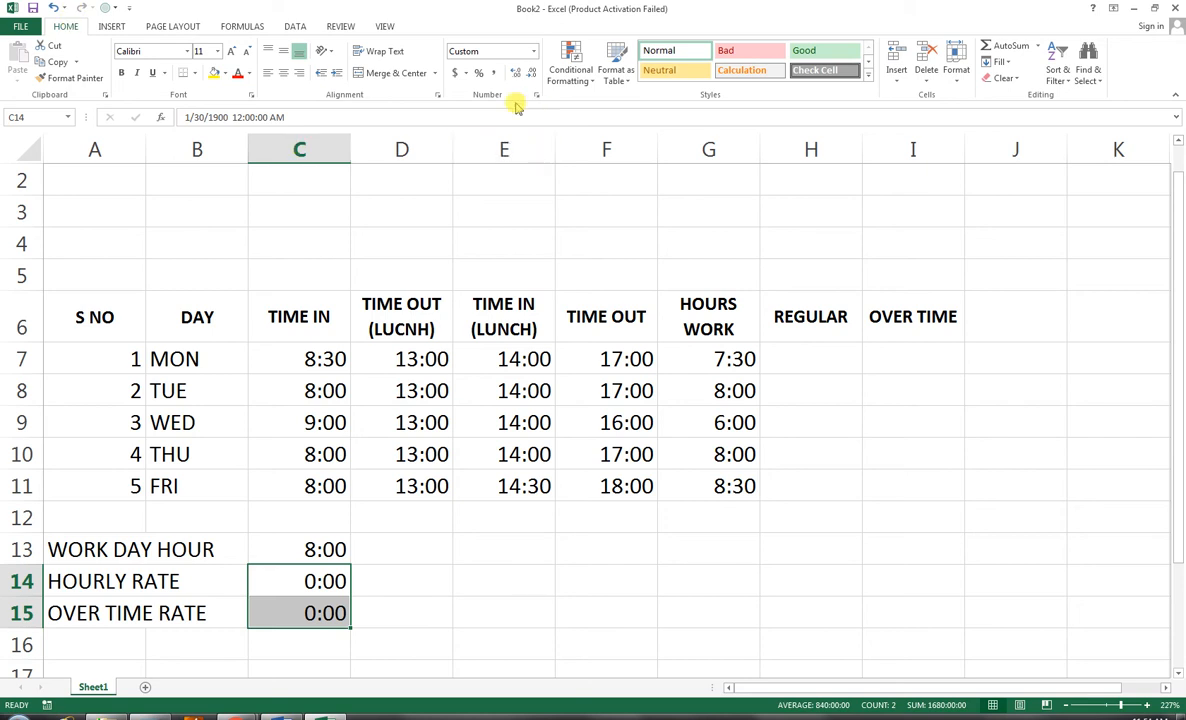
pyautogui.click(533, 51)
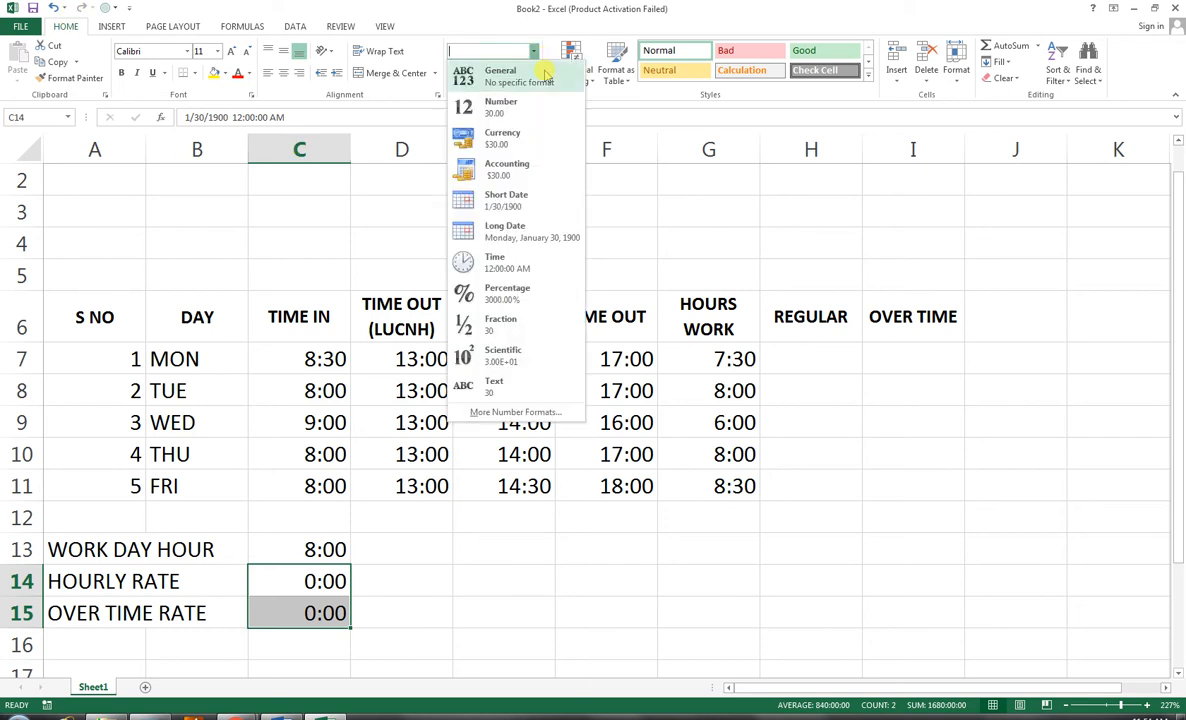
pyautogui.click(545, 75)
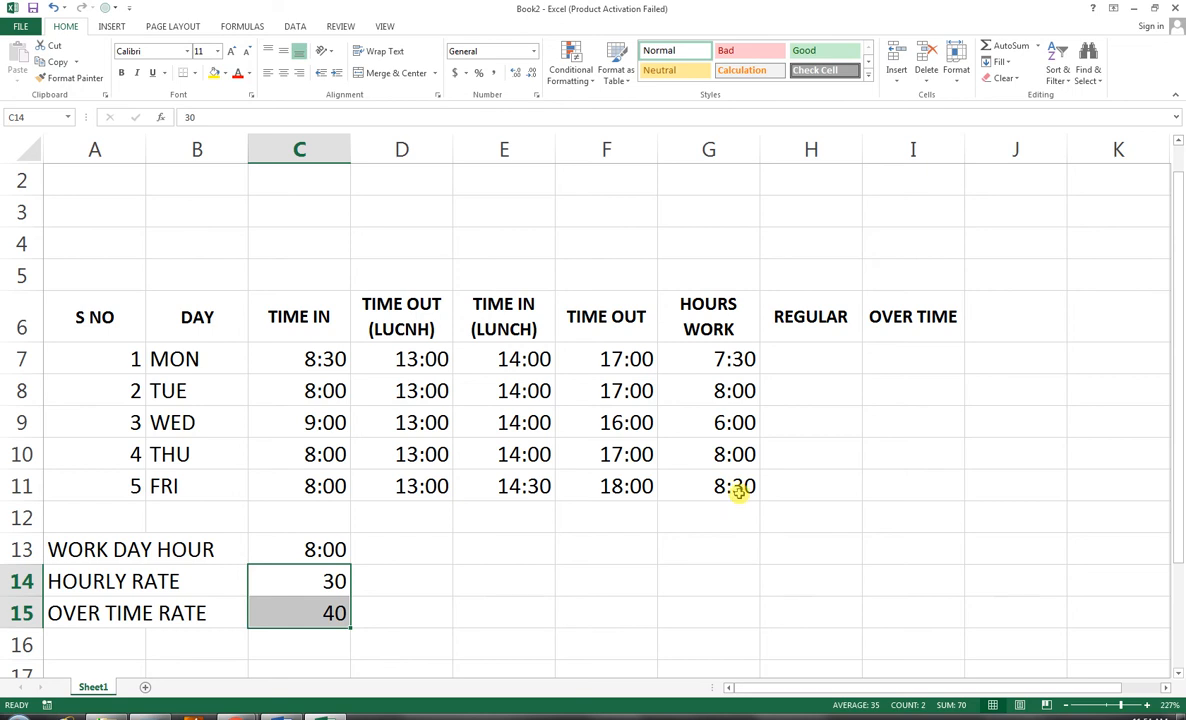
# Step: Start an IF formula in H7 that tests whether G7 is greater than the absolute reference $C$13
pyautogui.click(819, 356)
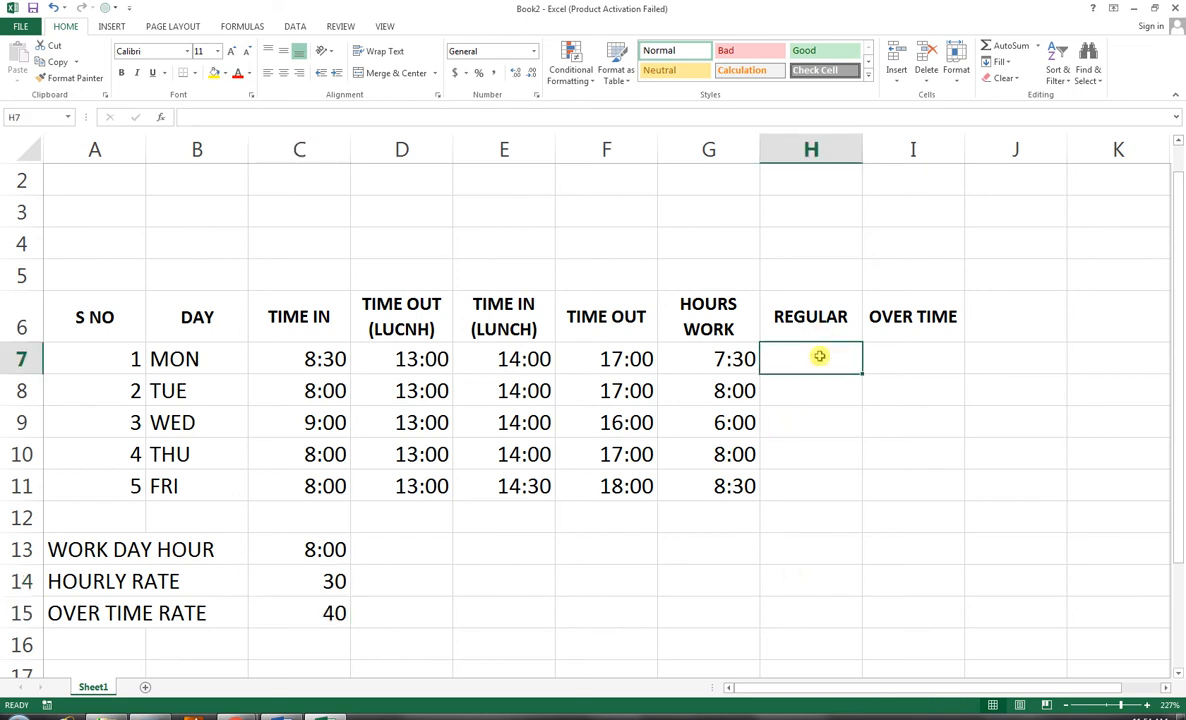
pyautogui.write('=IF(G7')
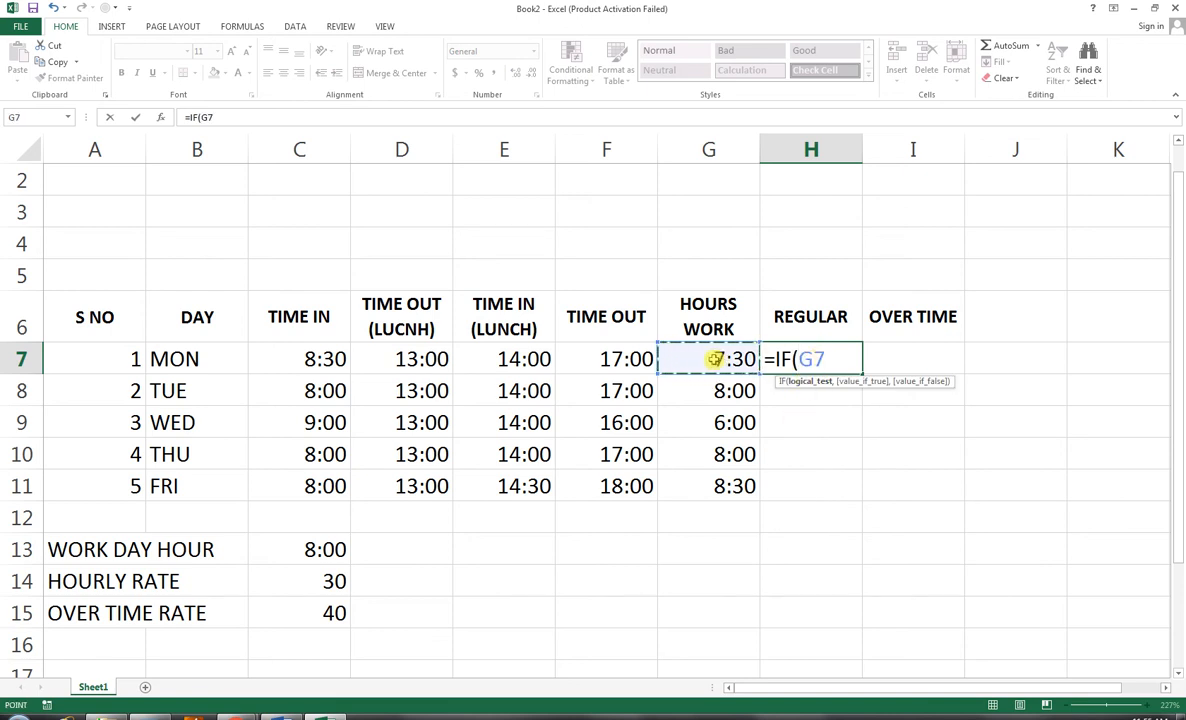
pyautogui.write('>')
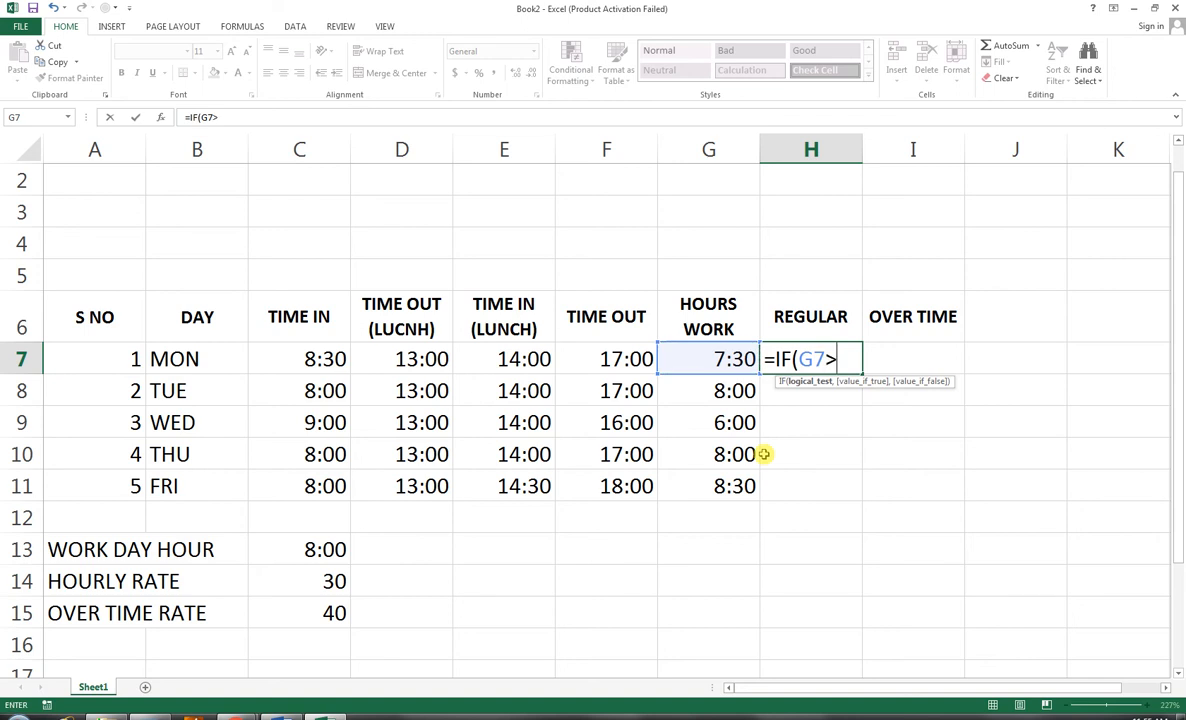
pyautogui.click(330, 549)
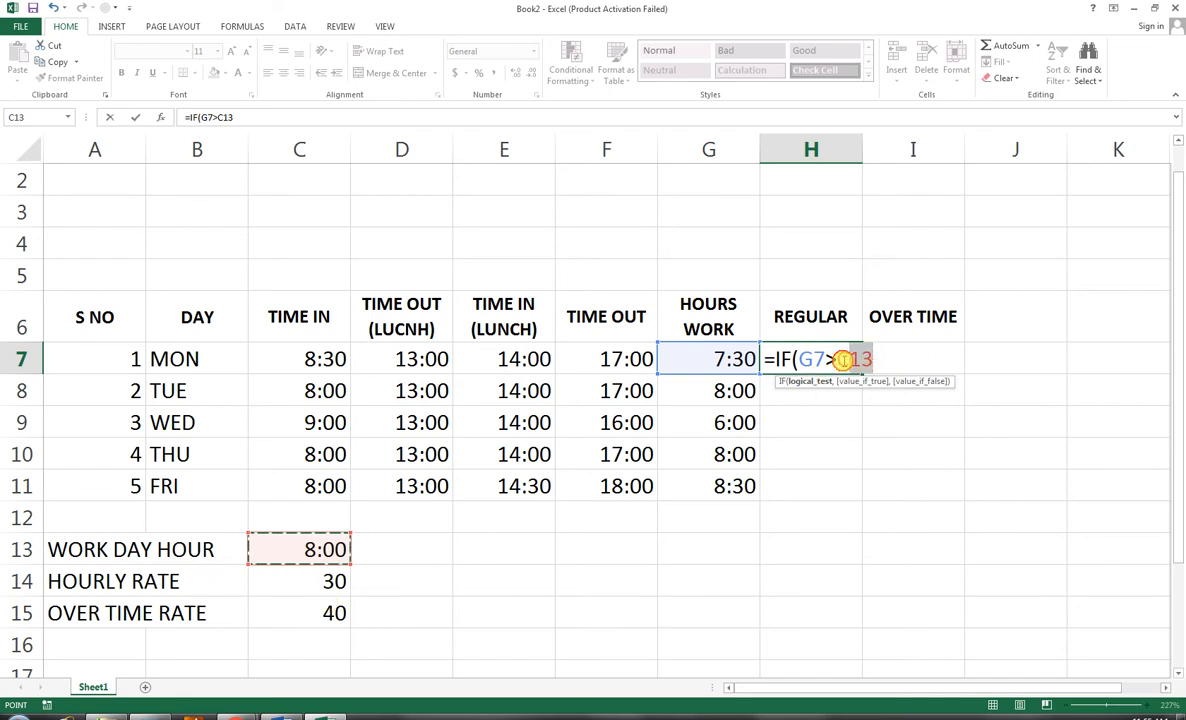
pyautogui.click(843, 360)
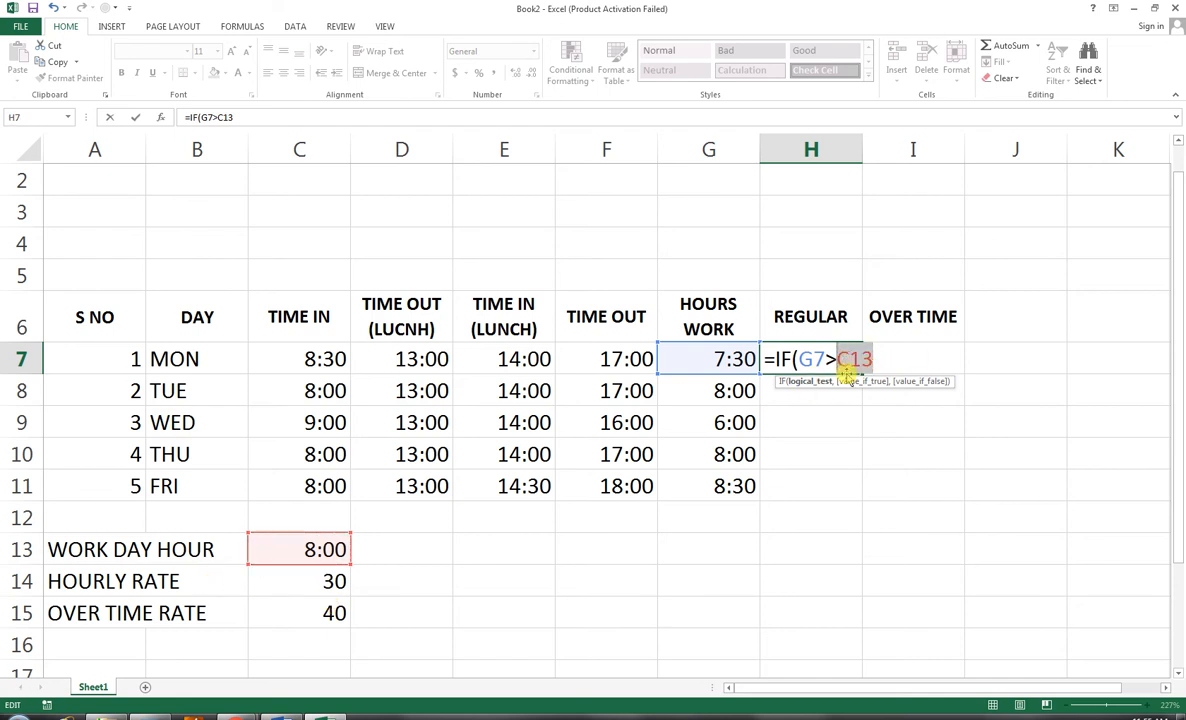
pyautogui.press('F4')
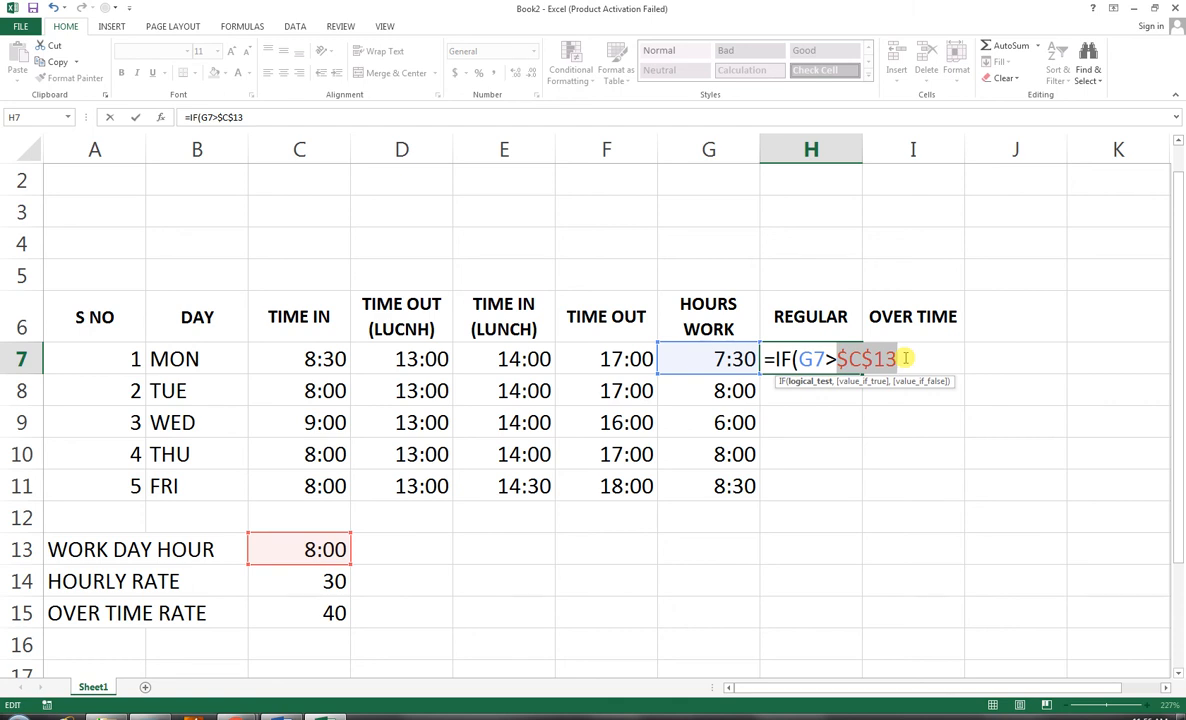
pyautogui.click(906, 358)
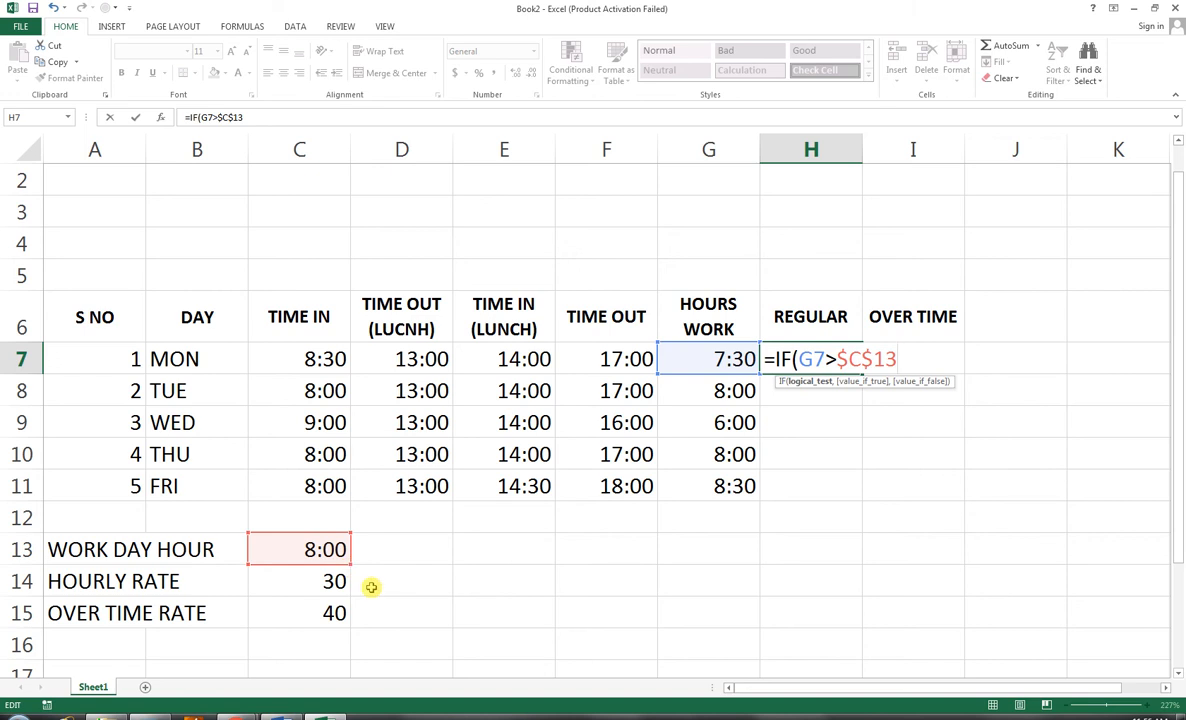
pyautogui.write(',')
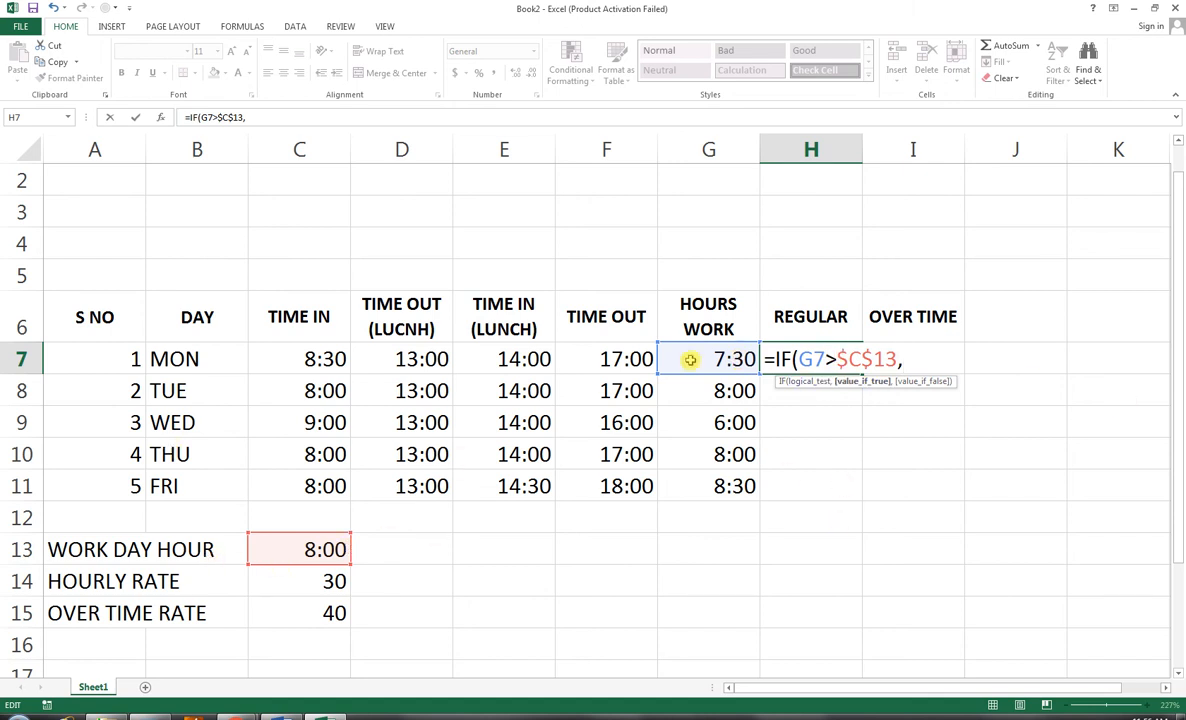
pyautogui.click(723, 356)
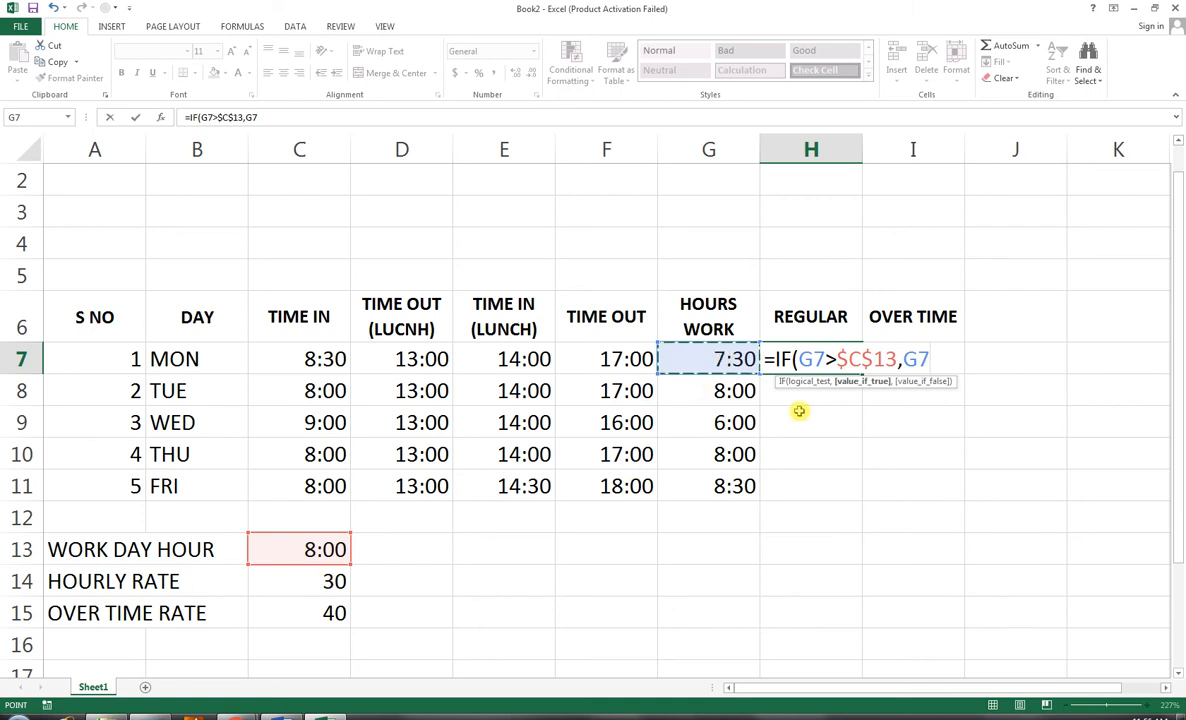
pyautogui.press('BackSpace')
pyautogui.press('BackSpace')
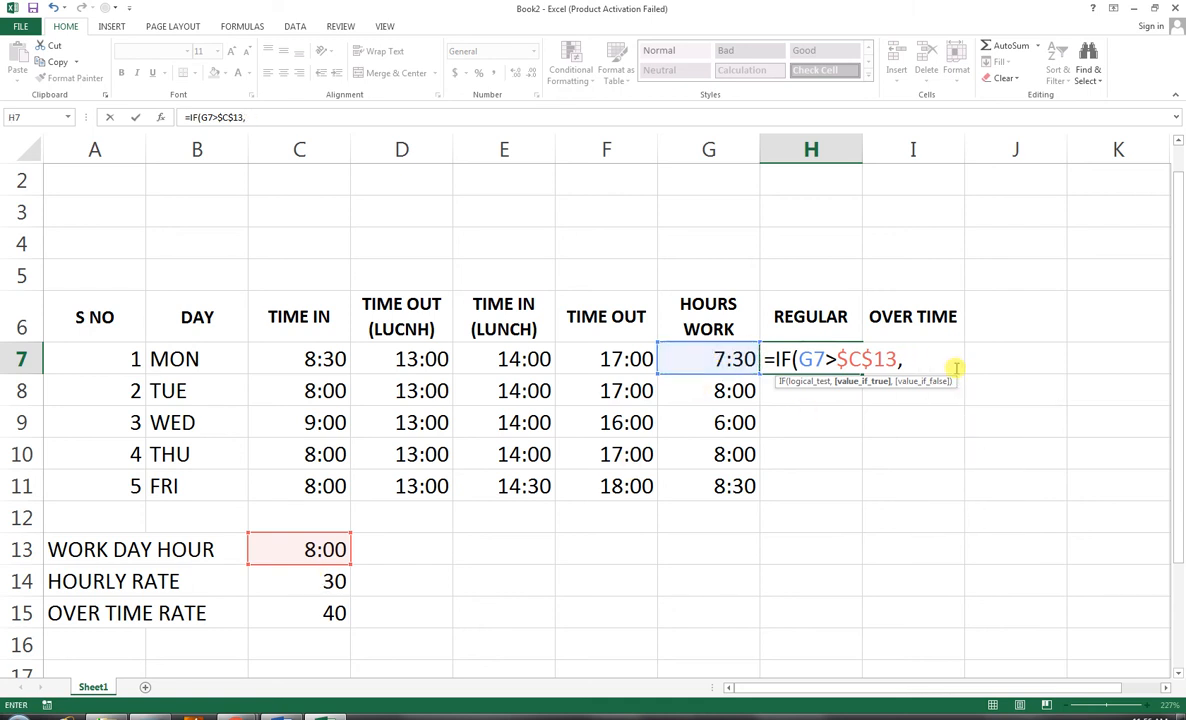
# Step: Complete the H7 formula with $C$13 as the value if true and G7 as the value if false
pyautogui.click(289, 553)
pyautogui.press('F4')
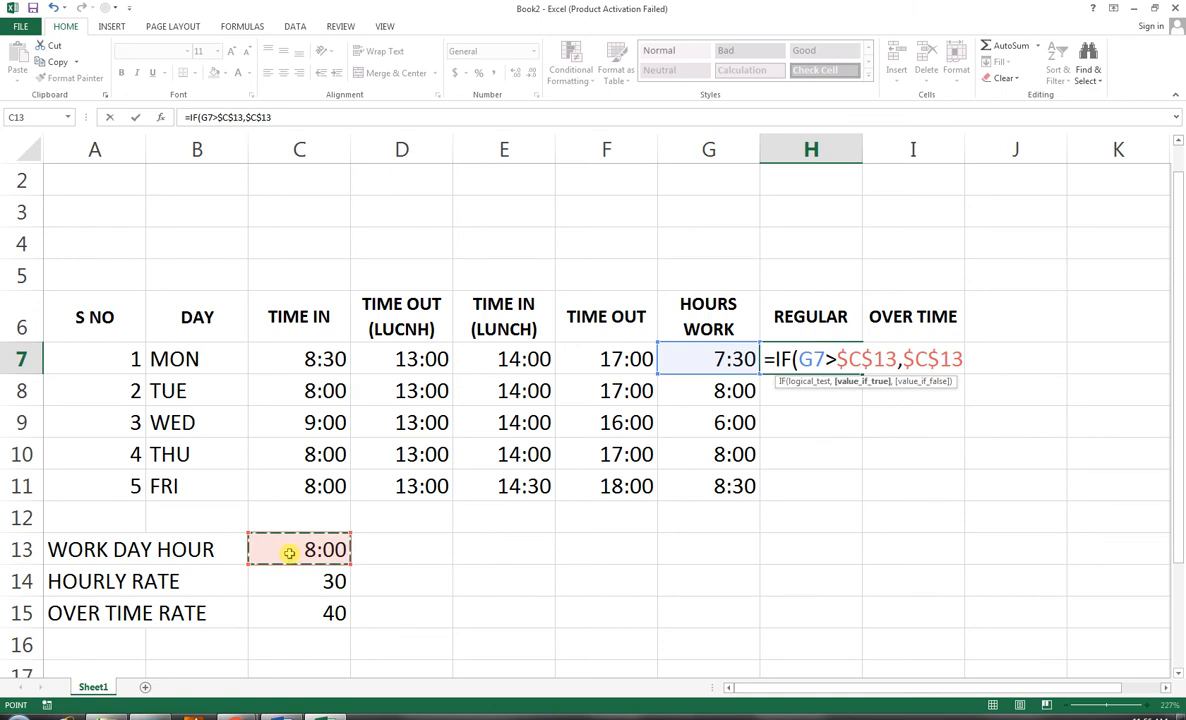
pyautogui.write(',')
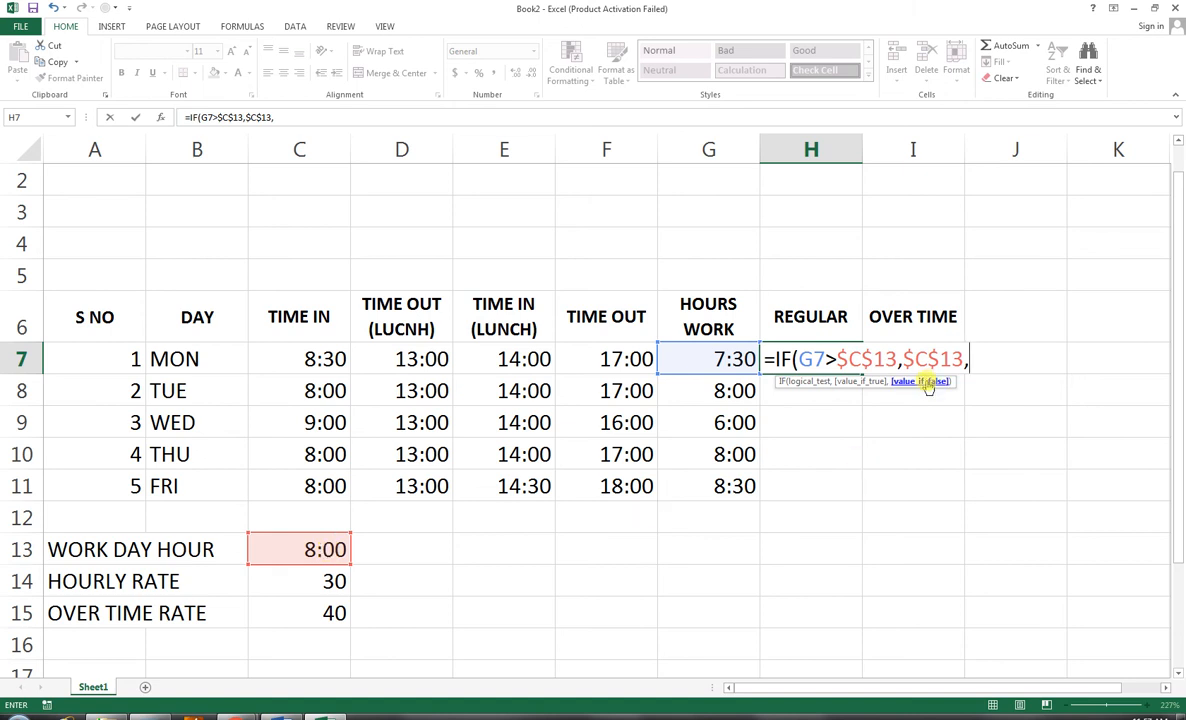
pyautogui.click(731, 357)
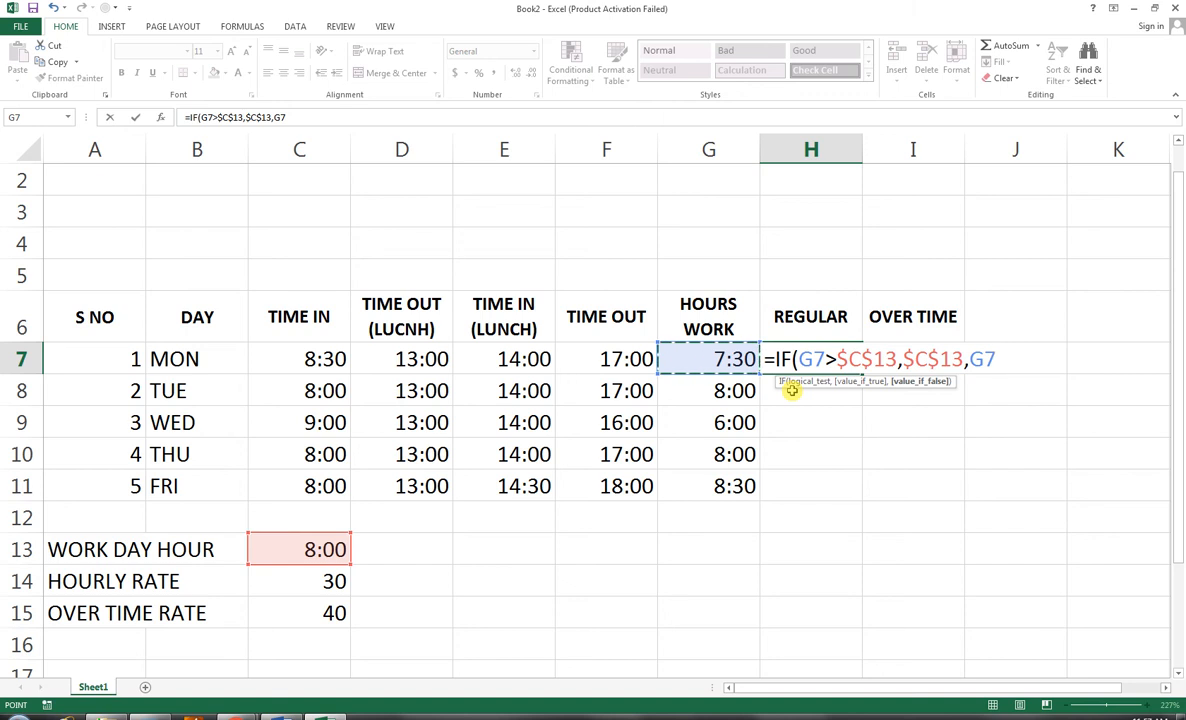
pyautogui.write(')')
pyautogui.press('Return')
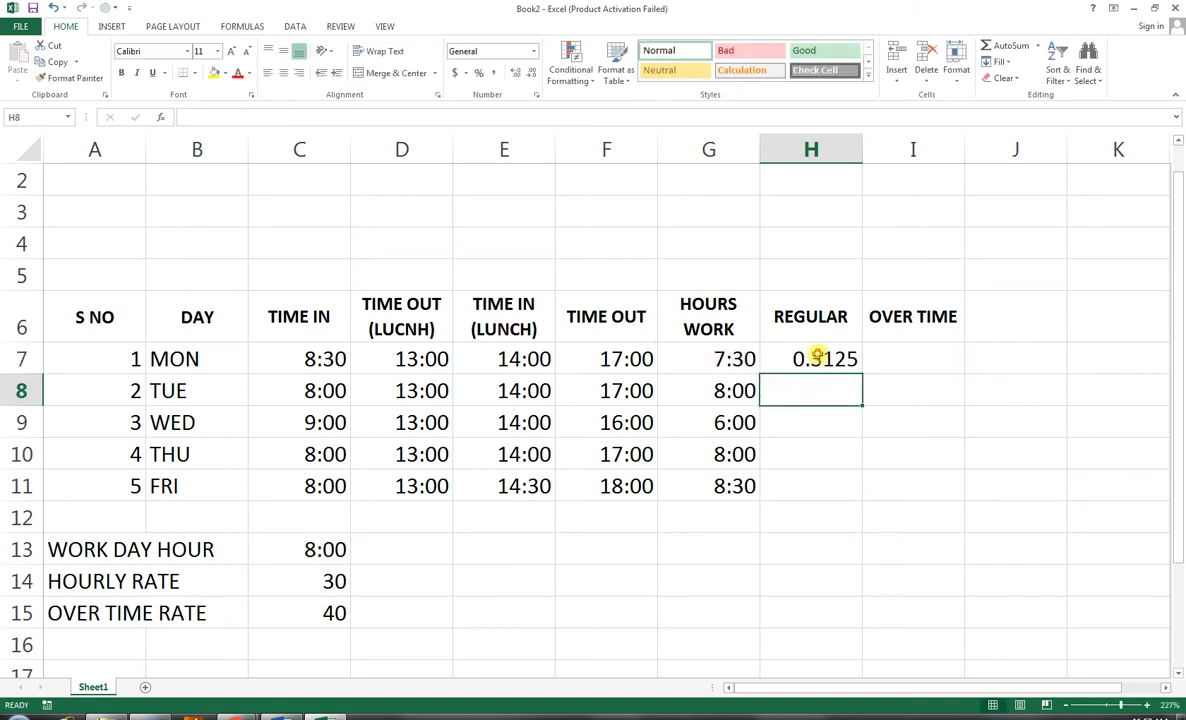
# Step: Copy the time format of G7 onto H7:H11 and fill the H7 formula down to H11
pyautogui.click(817, 357)
pyautogui.click(722, 358)
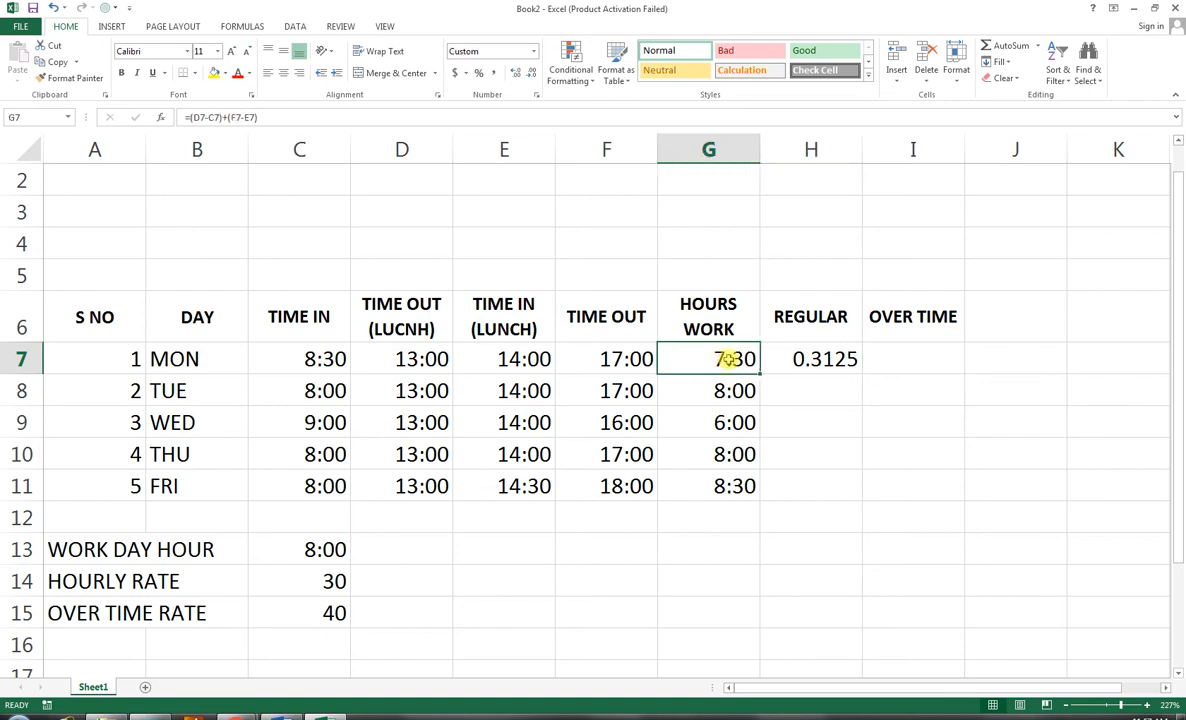
pyautogui.click(811, 357)
pyautogui.scroll(1, 735, 422)
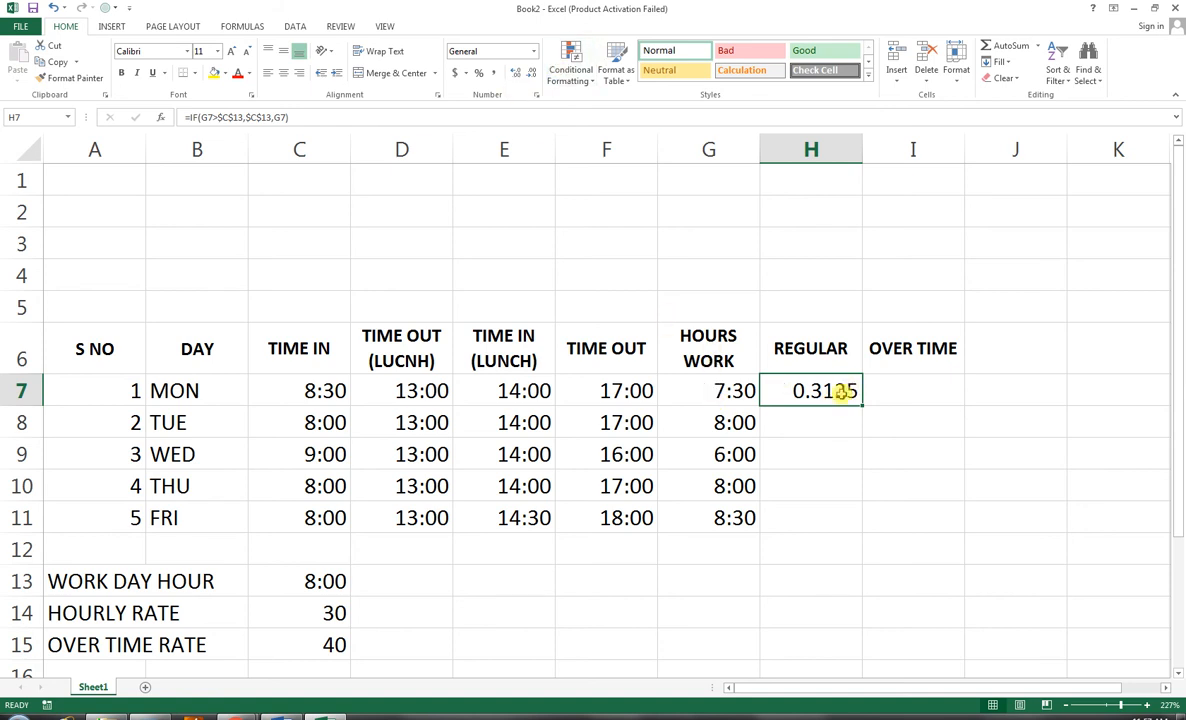
pyautogui.click(725, 392)
pyautogui.click(70, 77)
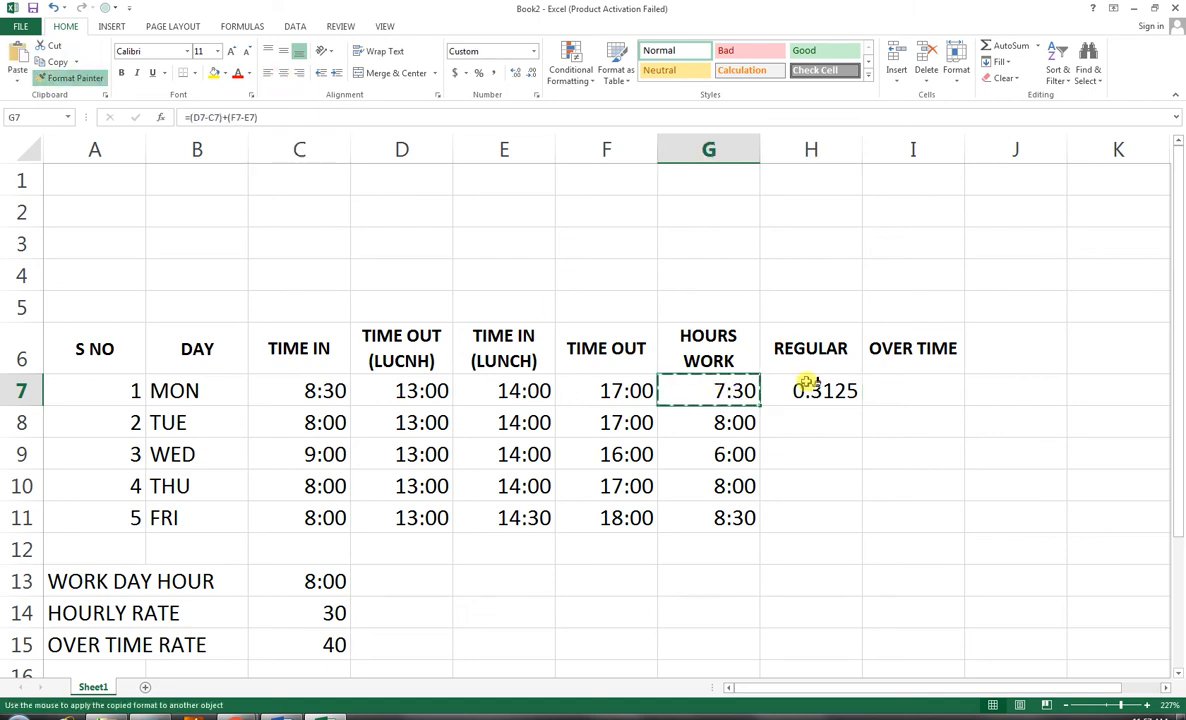
pyautogui.moveTo(810, 395); pyautogui.dragTo(818, 524)
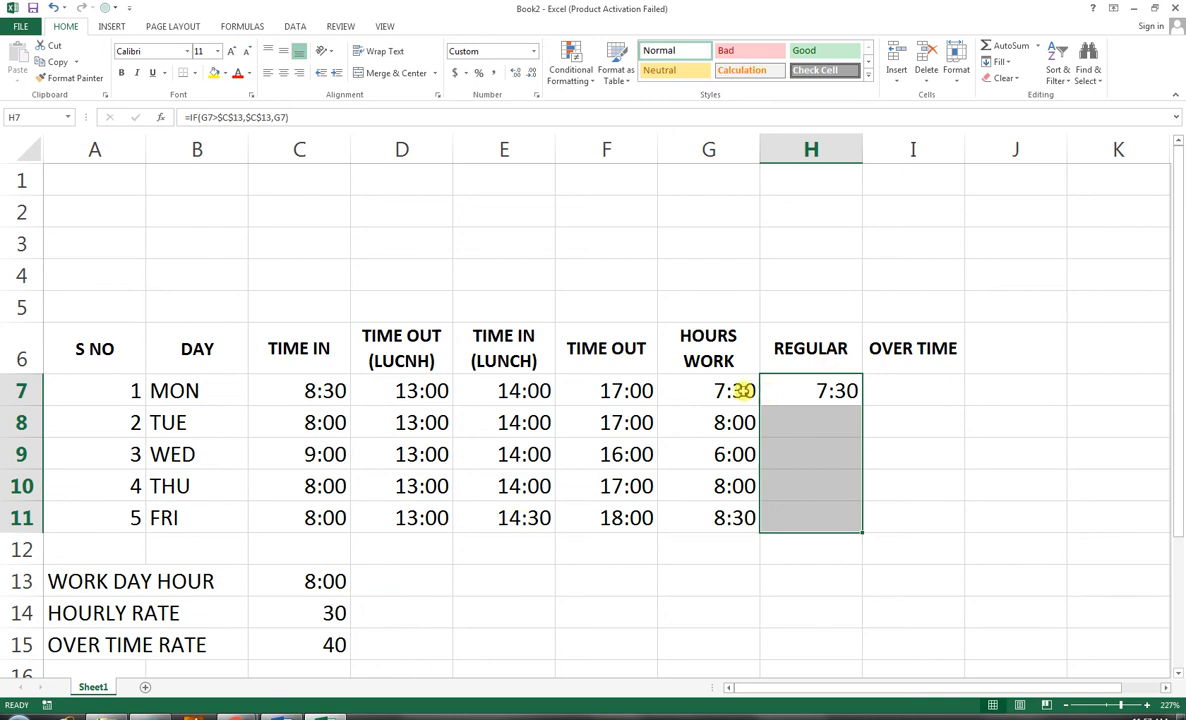
pyautogui.click(840, 391)
pyautogui.moveTo(860, 407); pyautogui.dragTo(840, 522)
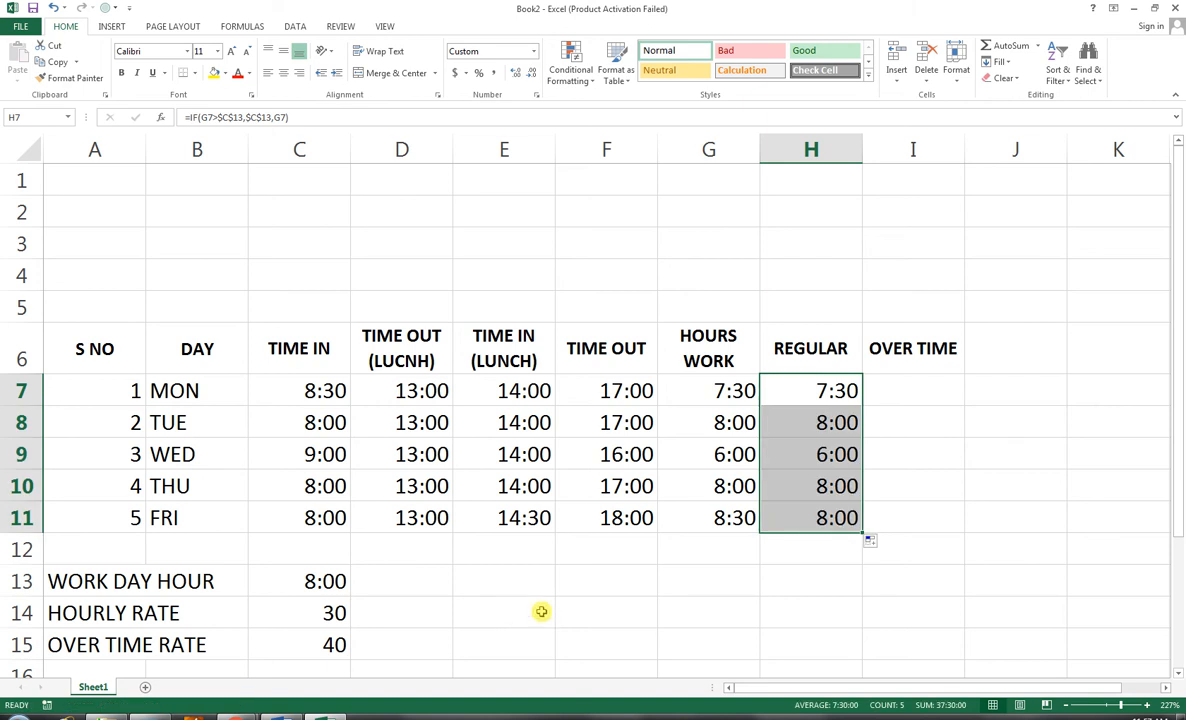
# Step: Start an IF formula in I7 under OVER TIME that tests whether G7 is greater than $C$13
pyautogui.press('Right')
pyautogui.write('=IF(')
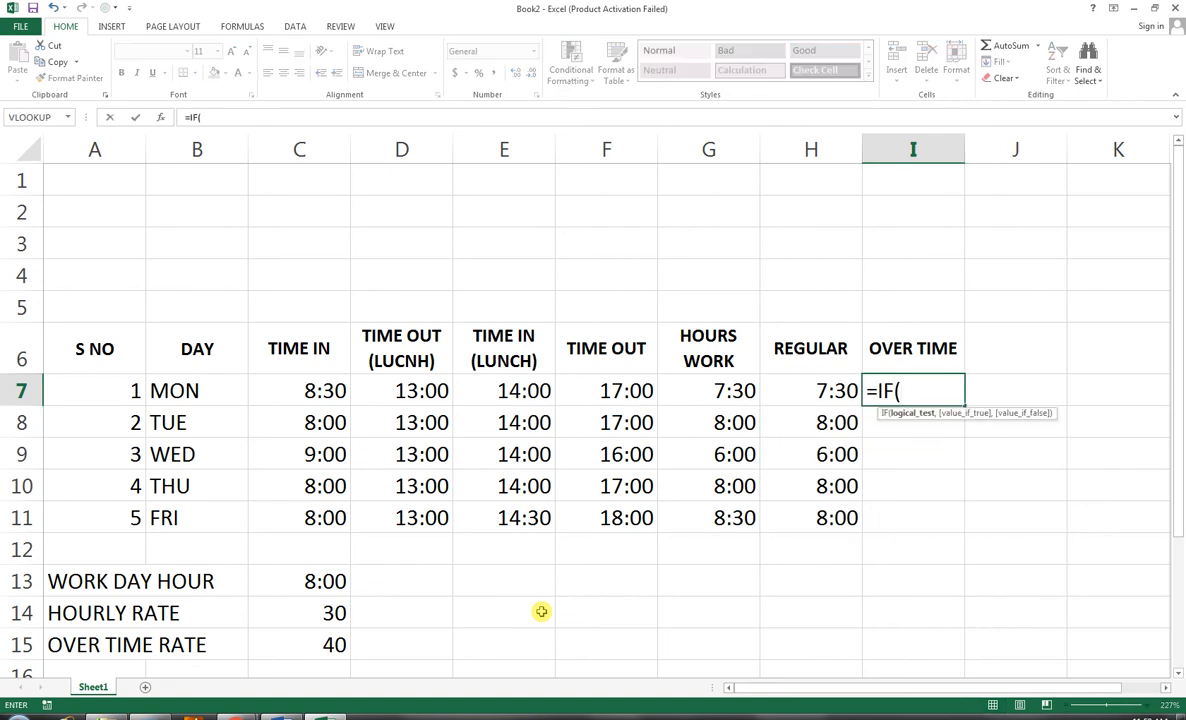
pyautogui.press('Left')
pyautogui.press('Left')
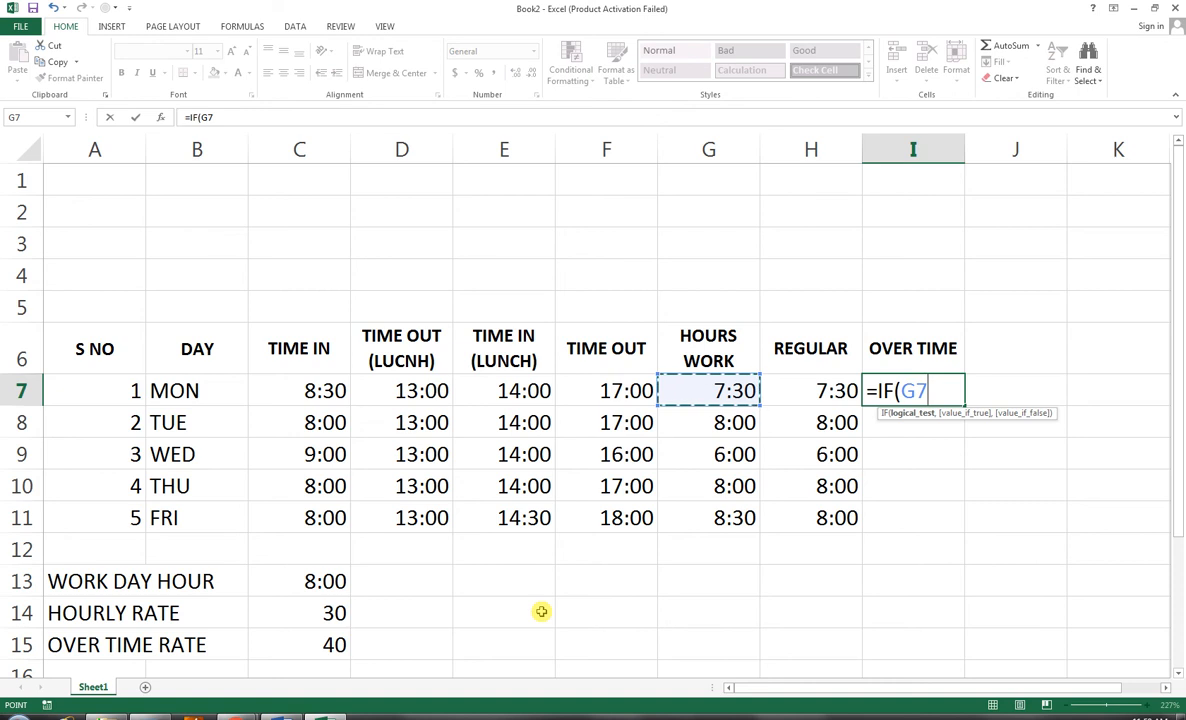
pyautogui.write('>')
pyautogui.click(273, 570)
pyautogui.press('F4')
pyautogui.write(',')
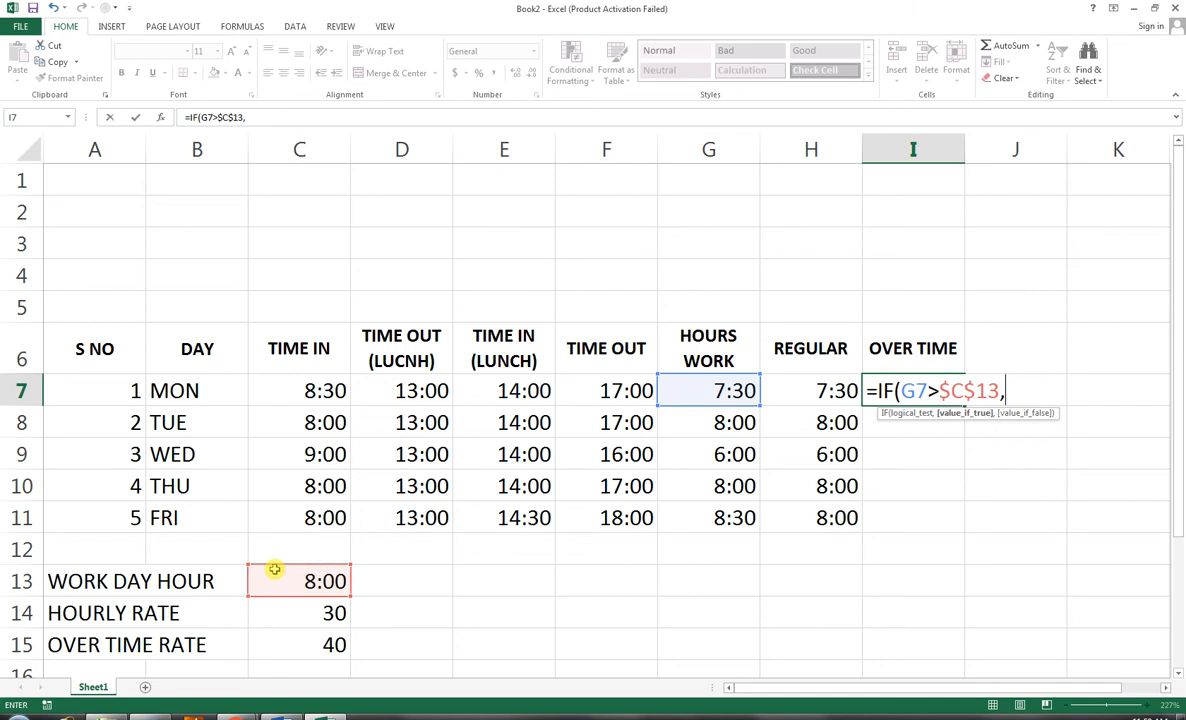
# Step: Give the I7 formula G7-H7 as its value if true
pyautogui.press('Left')
pyautogui.press('Left')
pyautogui.write('-')
pyautogui.press('Left')
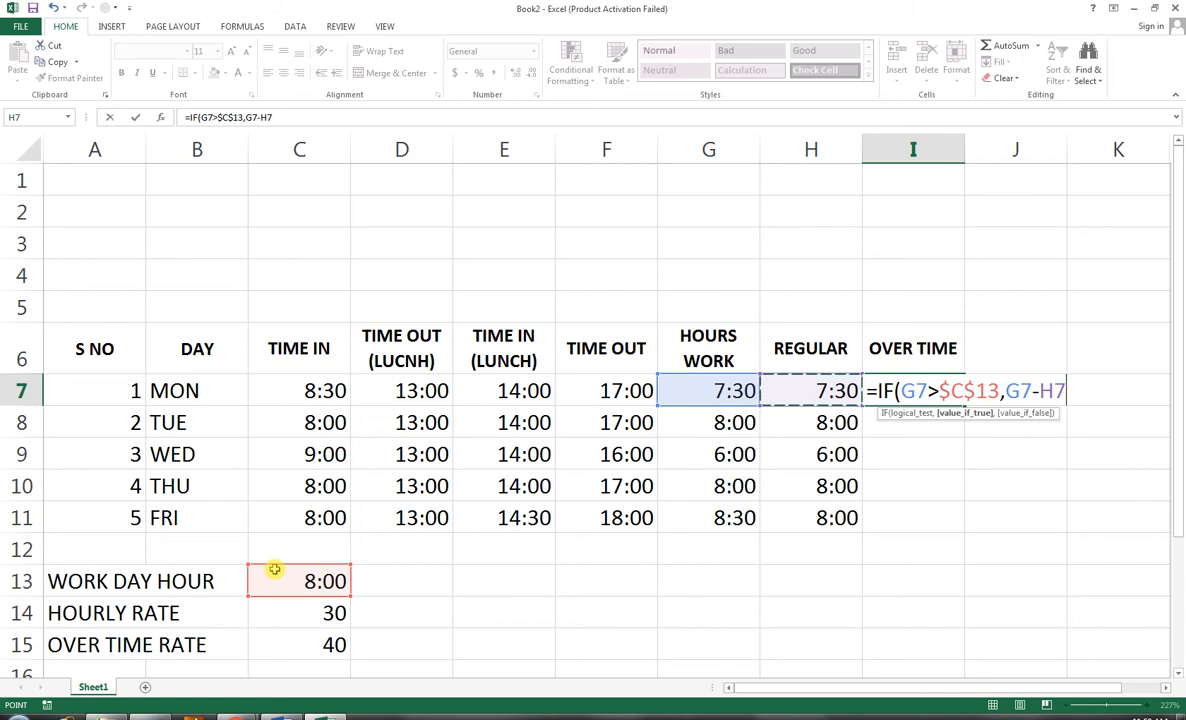
pyautogui.write(',')
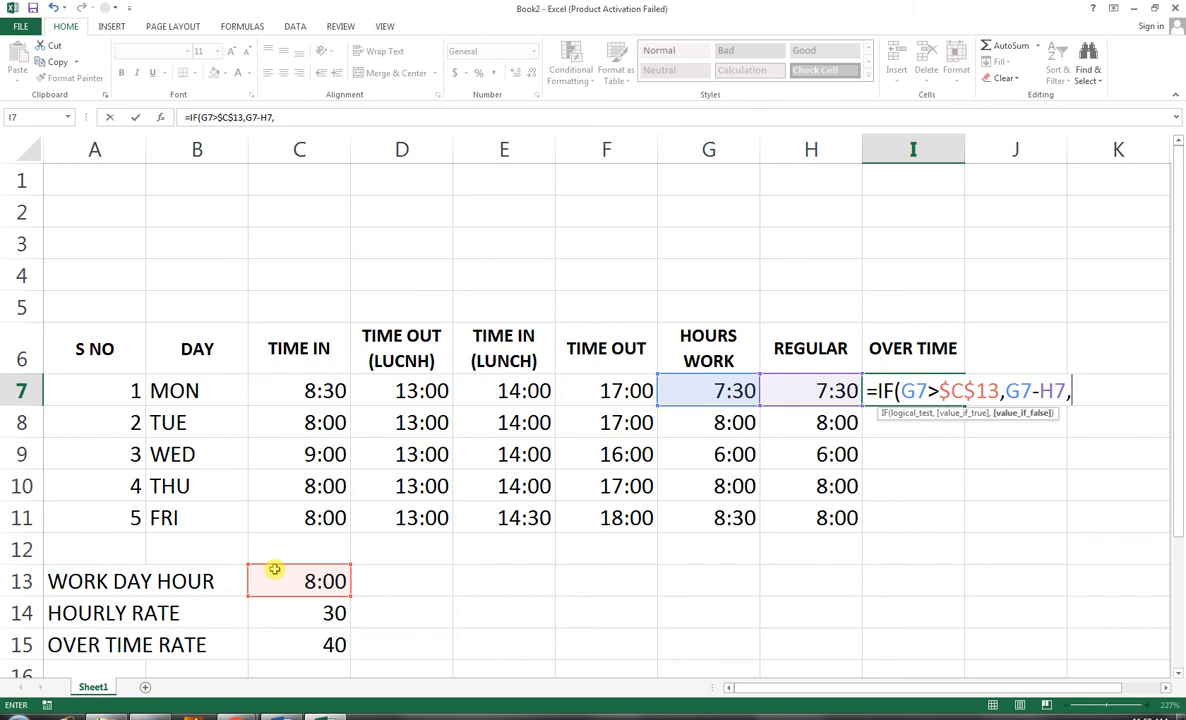
pyautogui.press('Left')
pyautogui.press('Left')
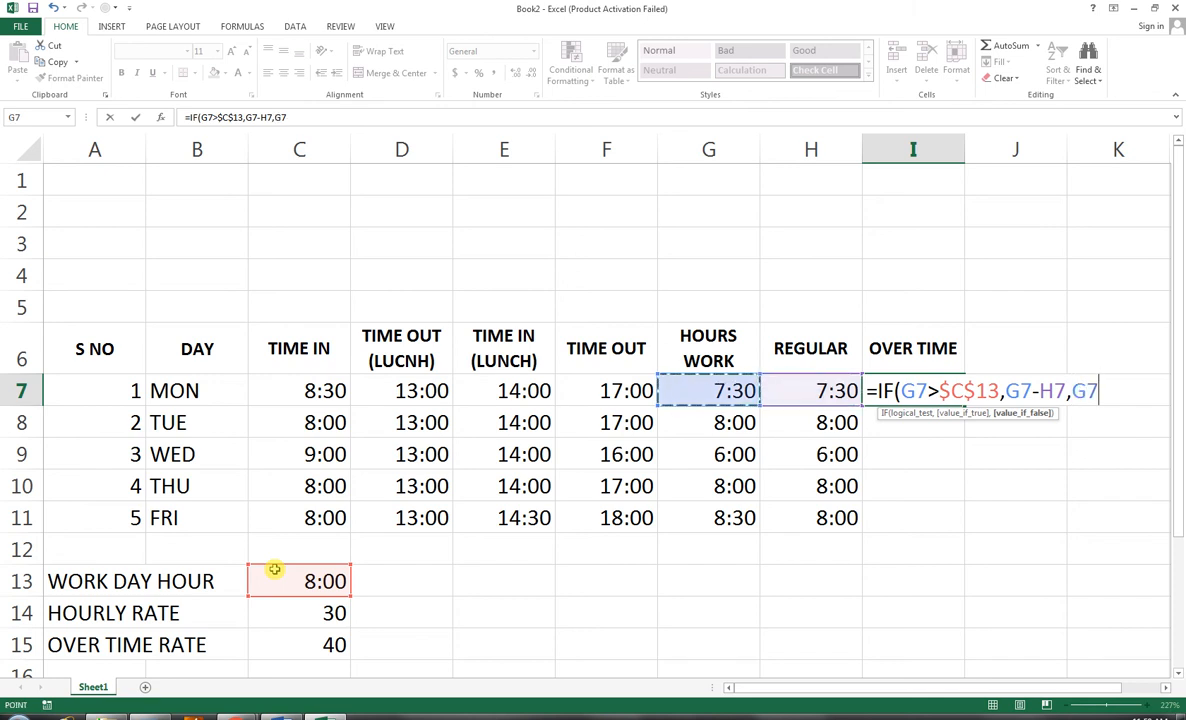
pyautogui.press('BackSpace')
pyautogui.press('BackSpace')
# Step: Finish the I7 formula with 0 as the value if false and fill it down to I11
pyautogui.write('0')
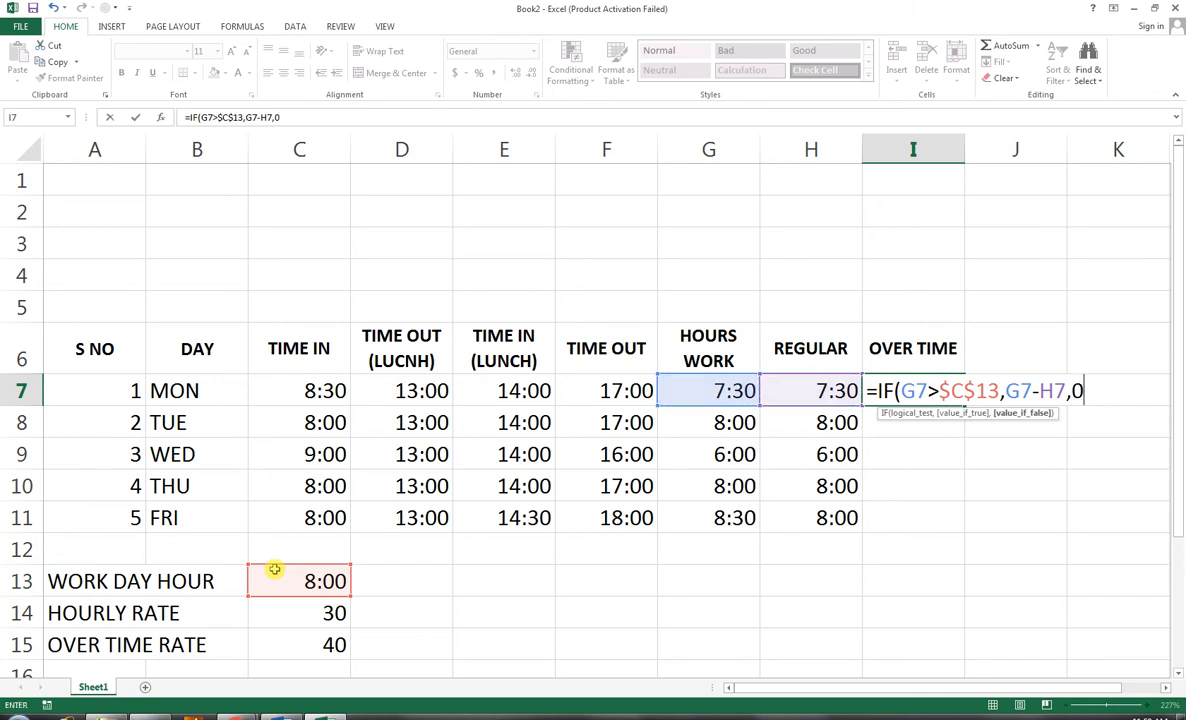
pyautogui.write(')')
pyautogui.press('Return')
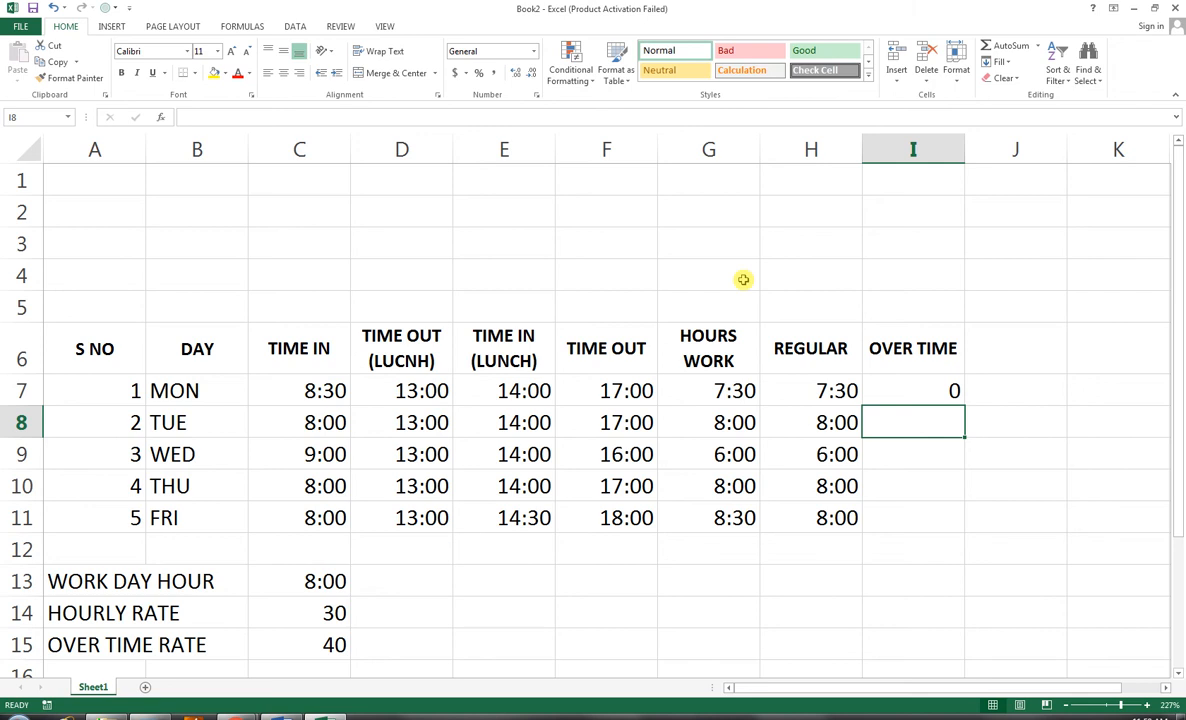
pyautogui.click(953, 388)
pyautogui.moveTo(966, 405); pyautogui.dragTo(944, 530)
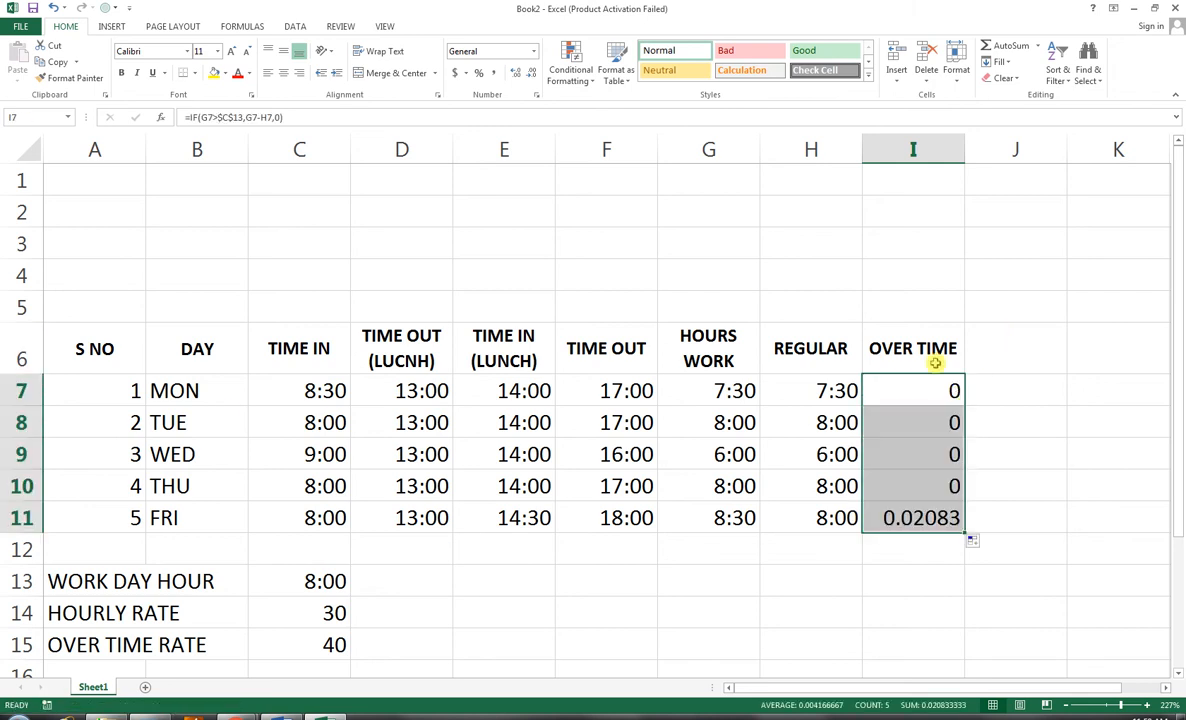
pyautogui.click(845, 390)
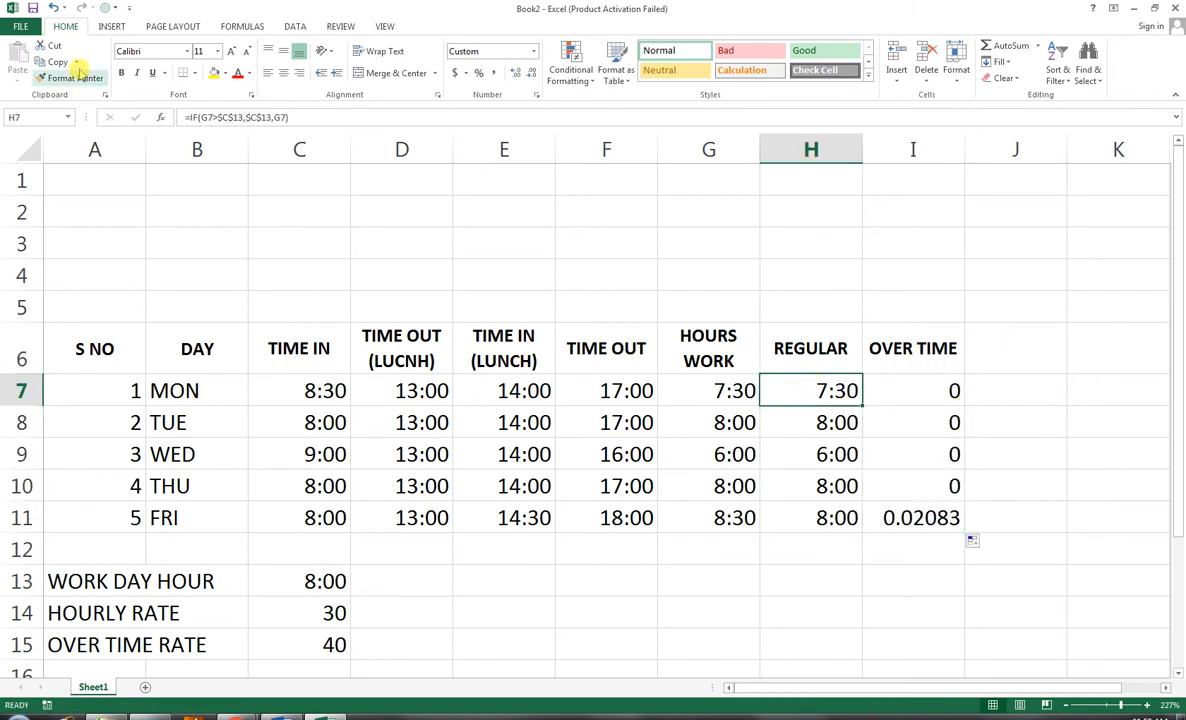
pyautogui.doubleClick(930, 392)
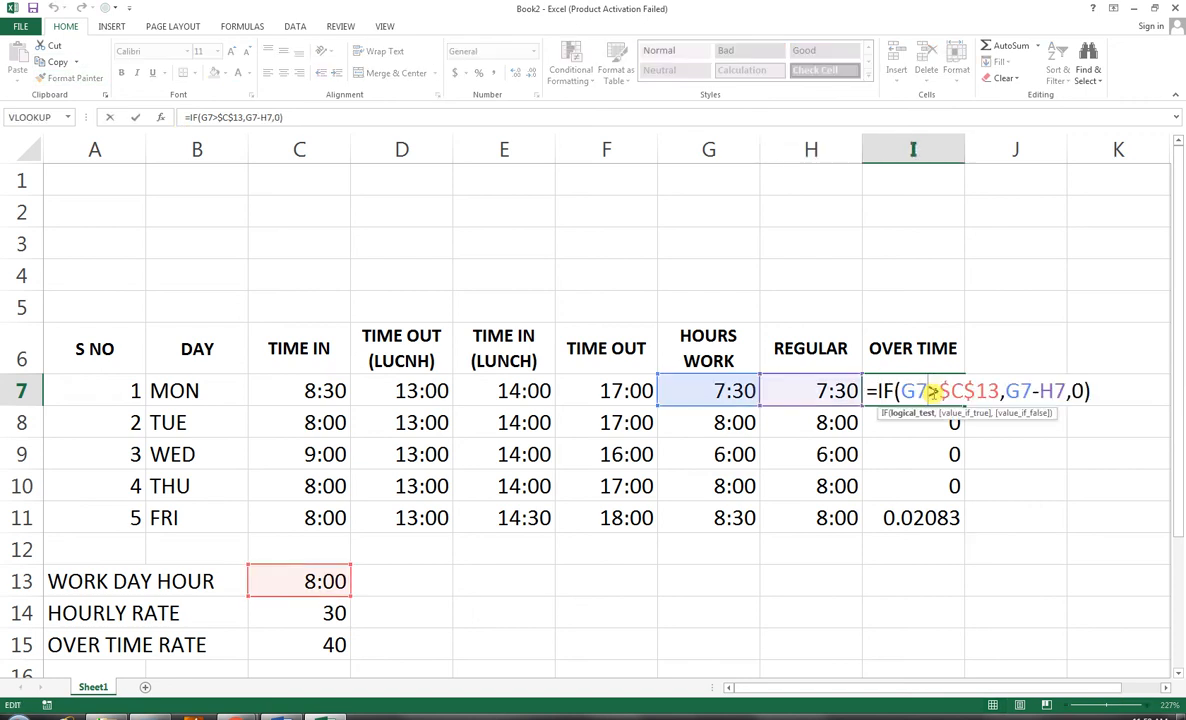
pyautogui.press('Return')
pyautogui.press('Up')
pyautogui.click(72, 78)
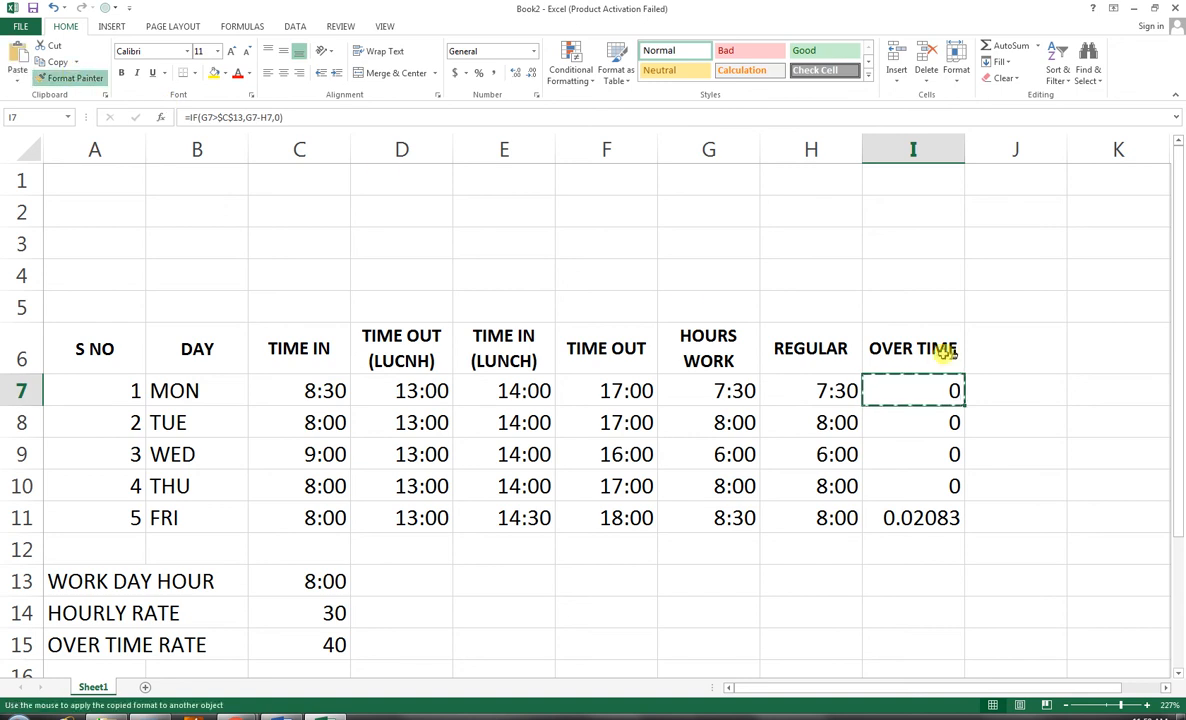
pyautogui.click(840, 395)
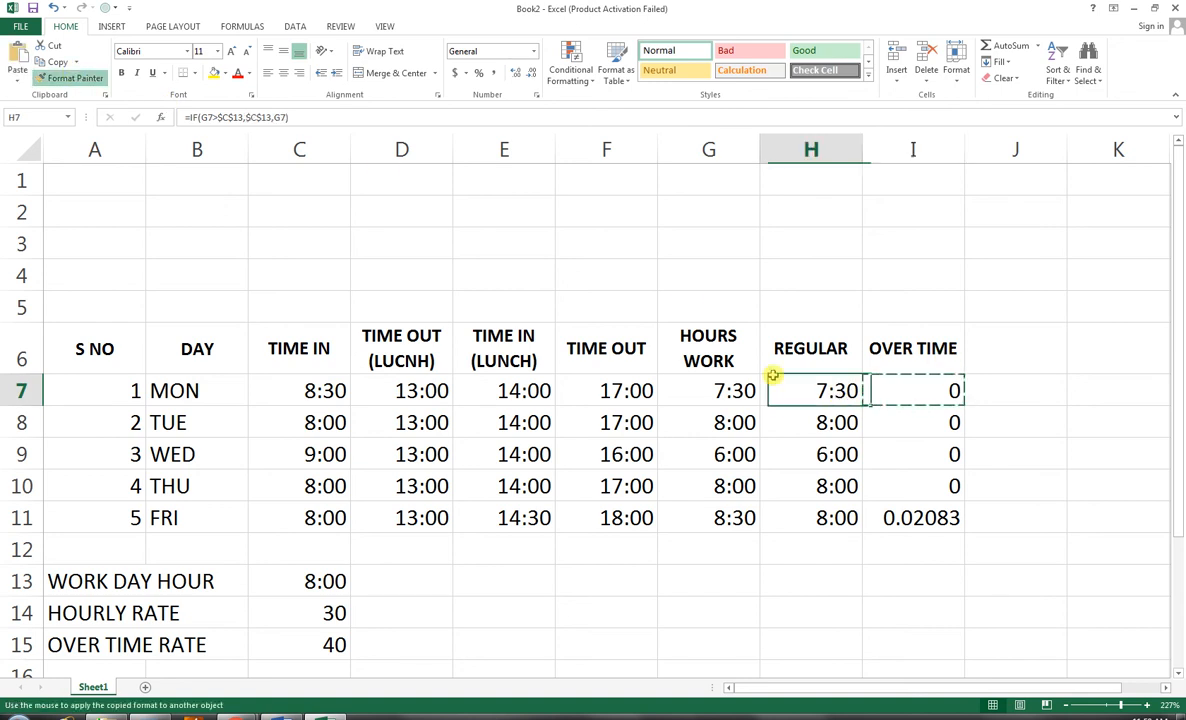
# Step: Copy the time format of G7 onto the REGULAR and OVER TIME cells H7:I11
pyautogui.click(670, 385)
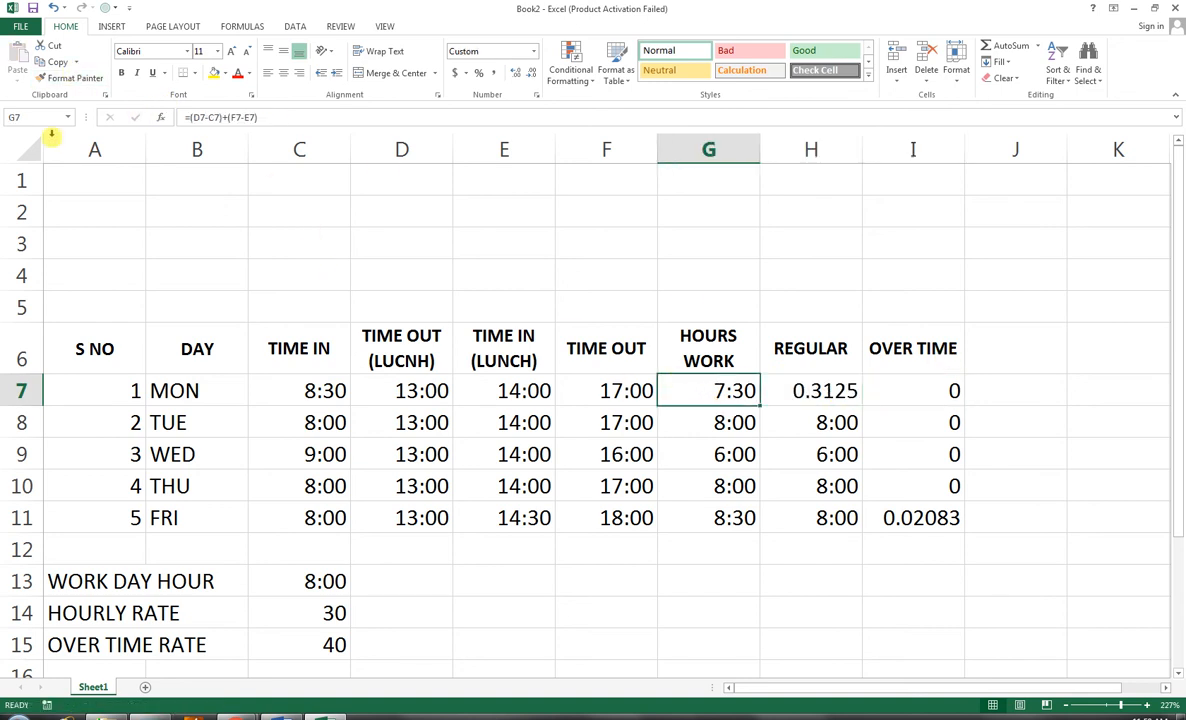
pyautogui.click(72, 78)
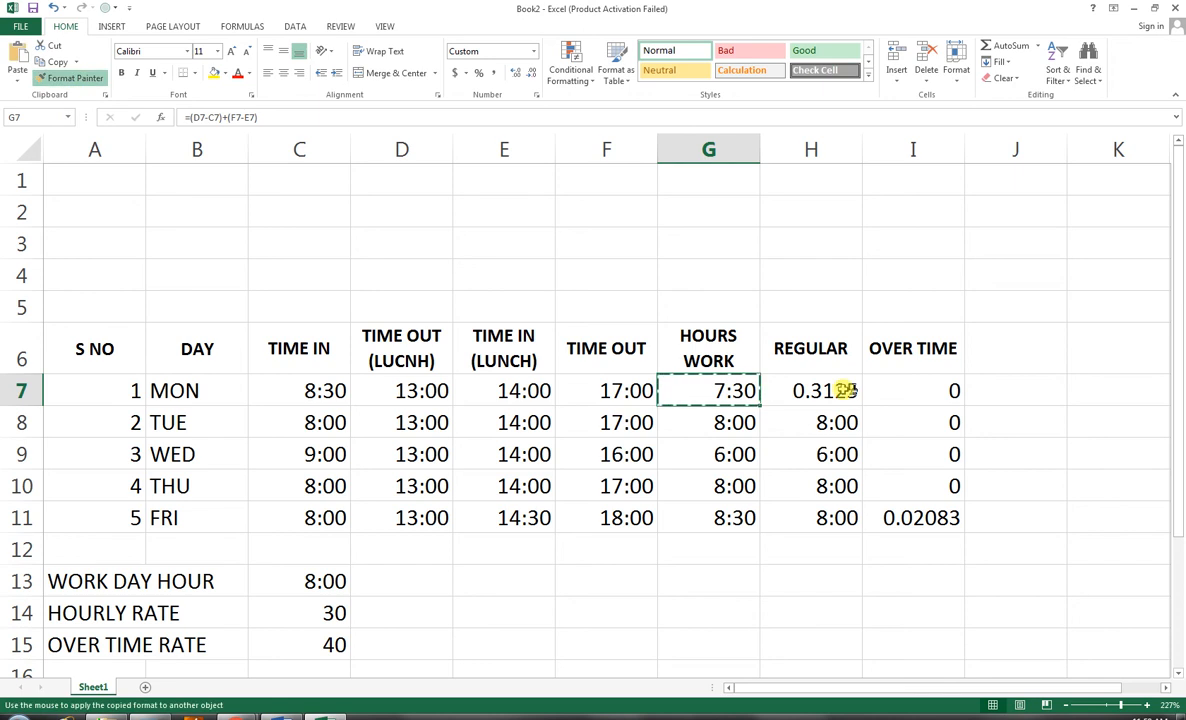
pyautogui.moveTo(813, 388); pyautogui.dragTo(917, 485)
pyautogui.moveTo(916, 508); pyautogui.dragTo(913, 517)
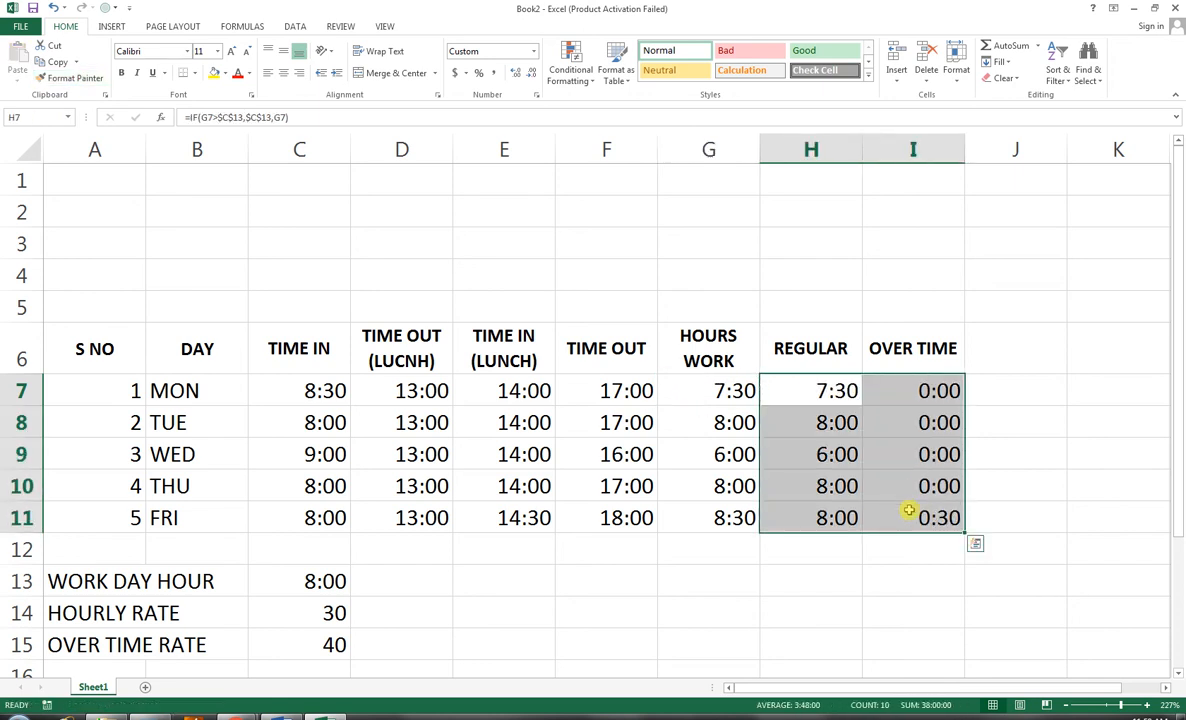
# Step: Change Monday's TIME IN in C7 to 08:00
pyautogui.click(540, 390)
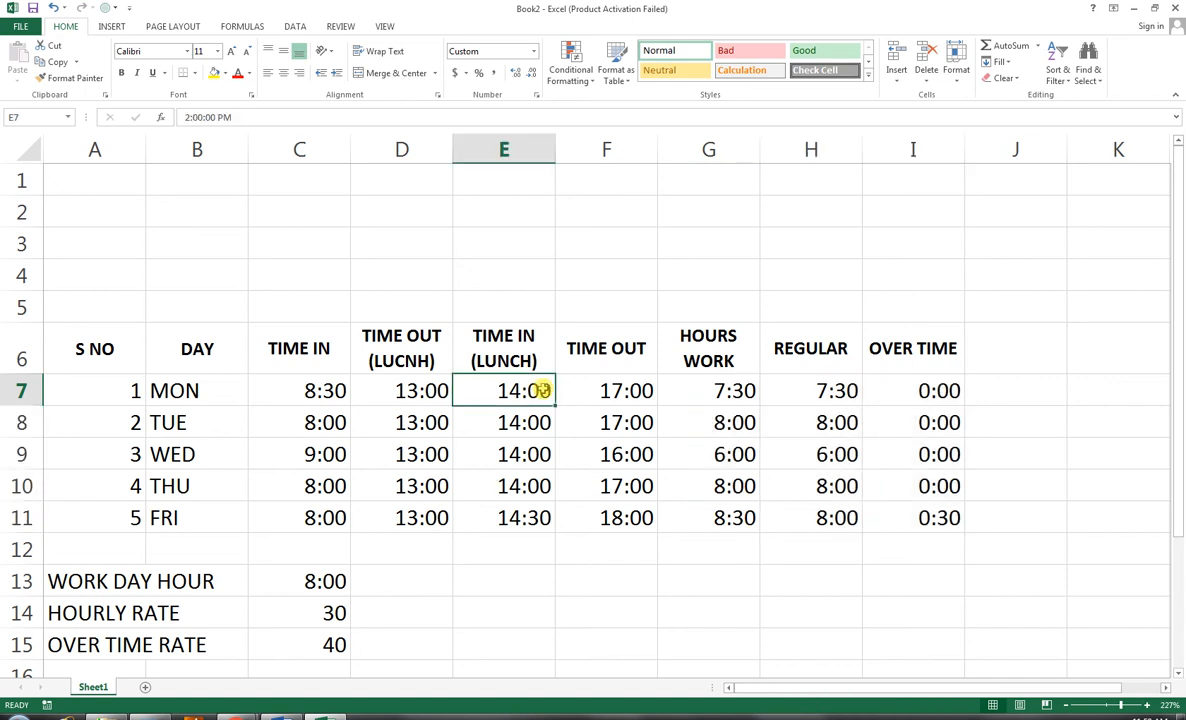
pyautogui.press('Left')
pyautogui.press('Left')
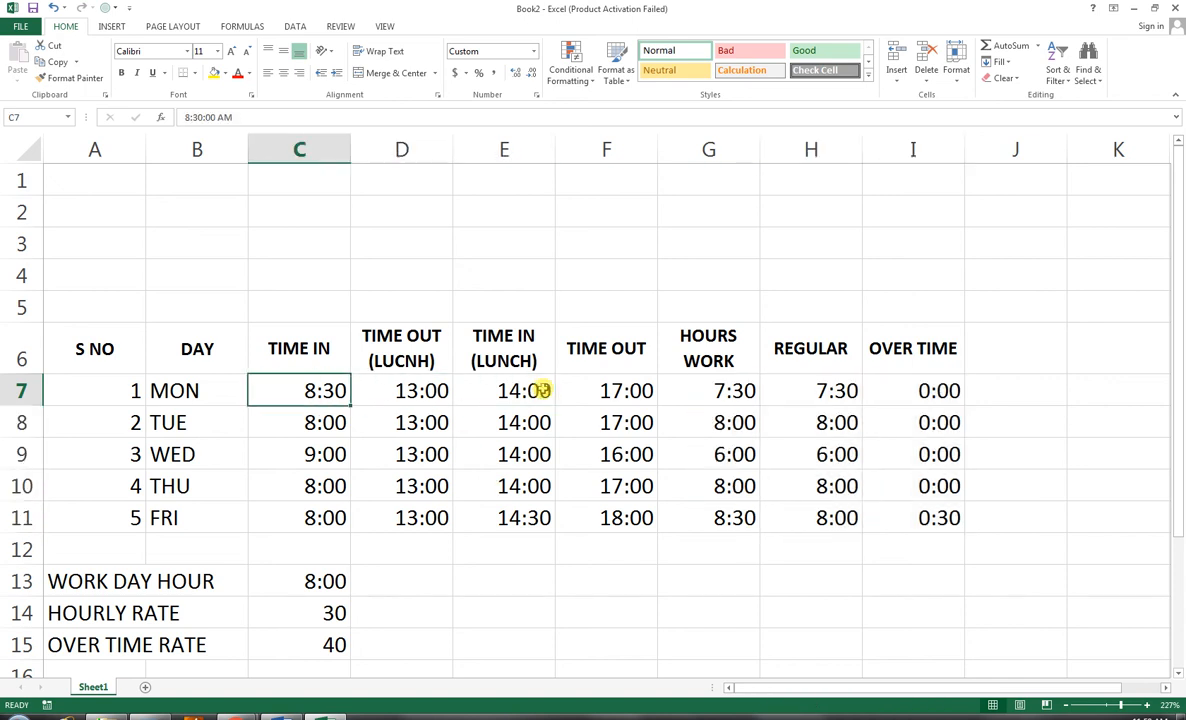
pyautogui.press('F2')
pyautogui.press('Escape')
pyautogui.write('08:00')
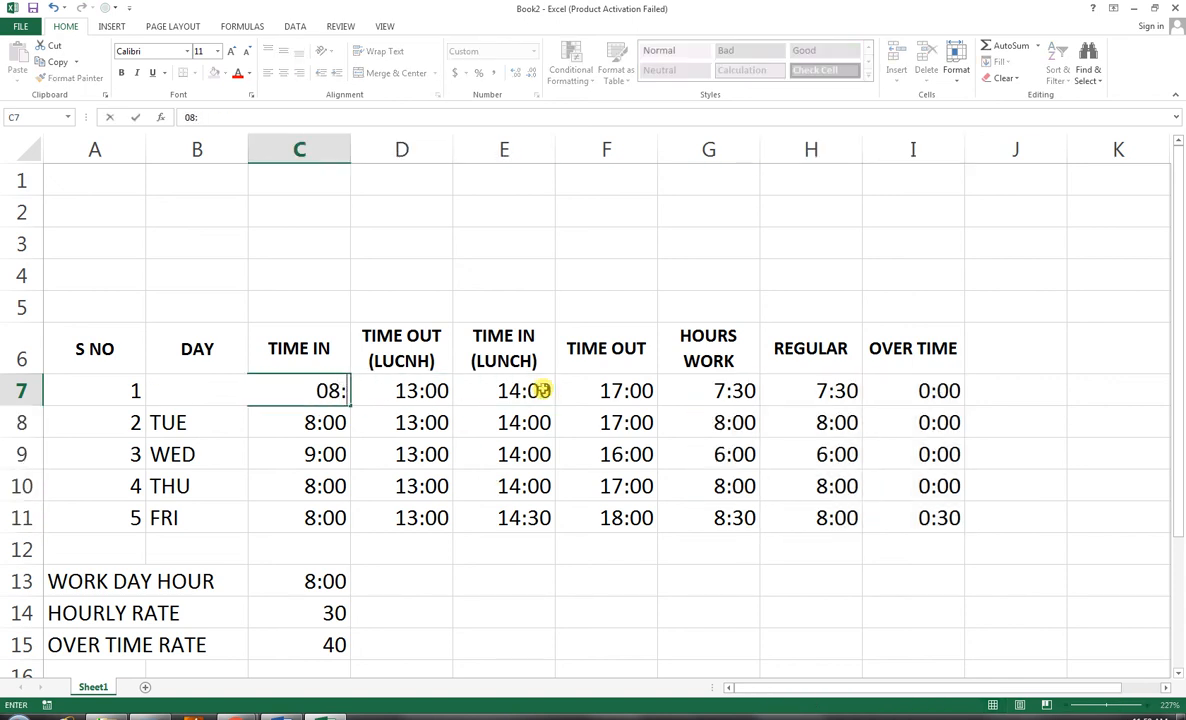
pyautogui.press('Right')
# Step: Change Monday's TIME OUT in F7 to 19:00
pyautogui.press('Right')
pyautogui.press('Right')
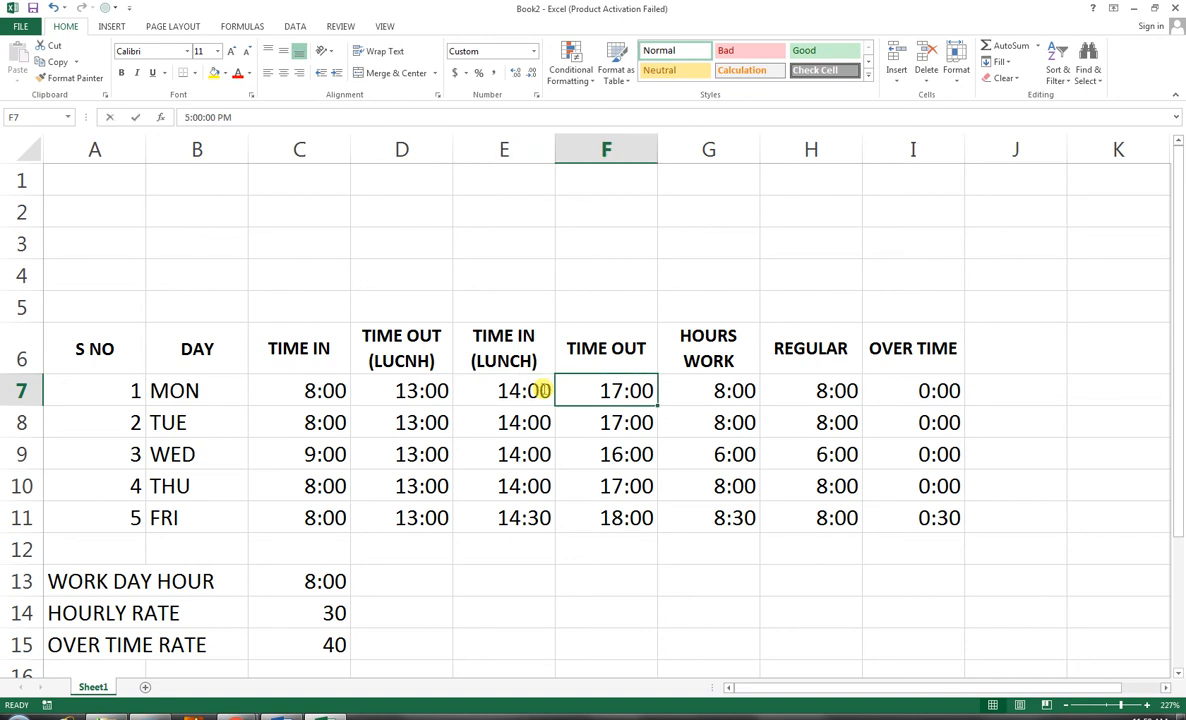
pyautogui.write('19:00')
pyautogui.press('Return')
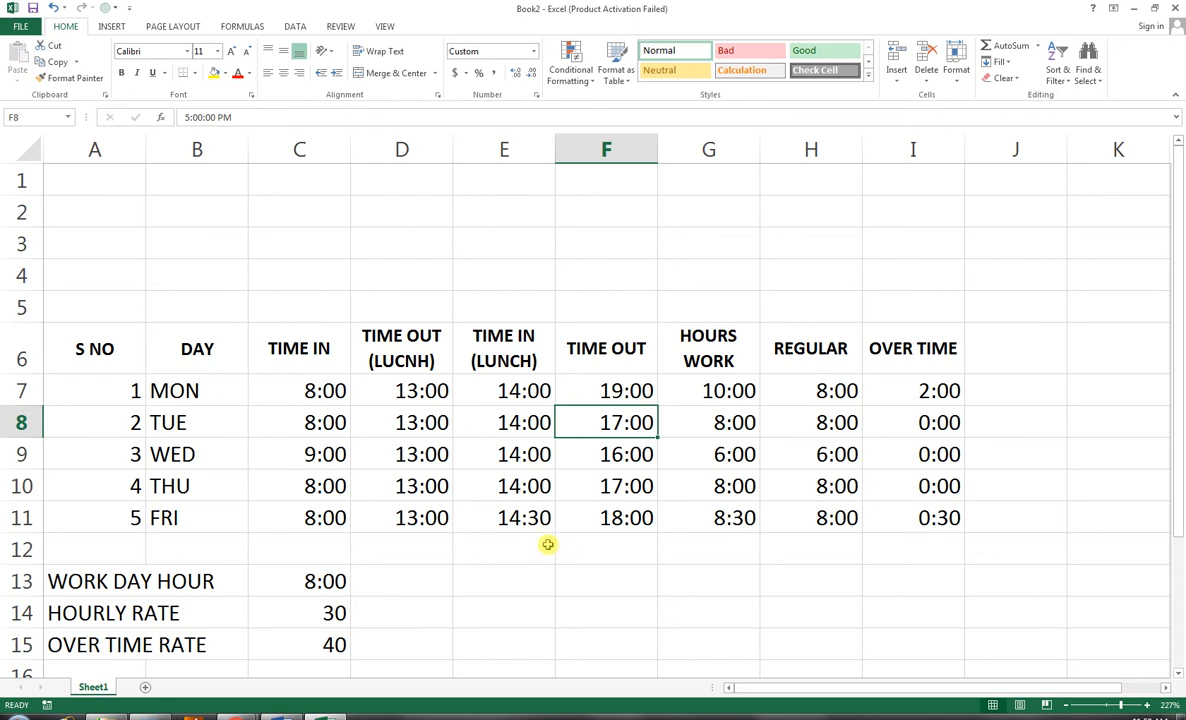
# Step: Change Wednesday's TIME OUT in F9 to 18:30
pyautogui.click(621, 455)
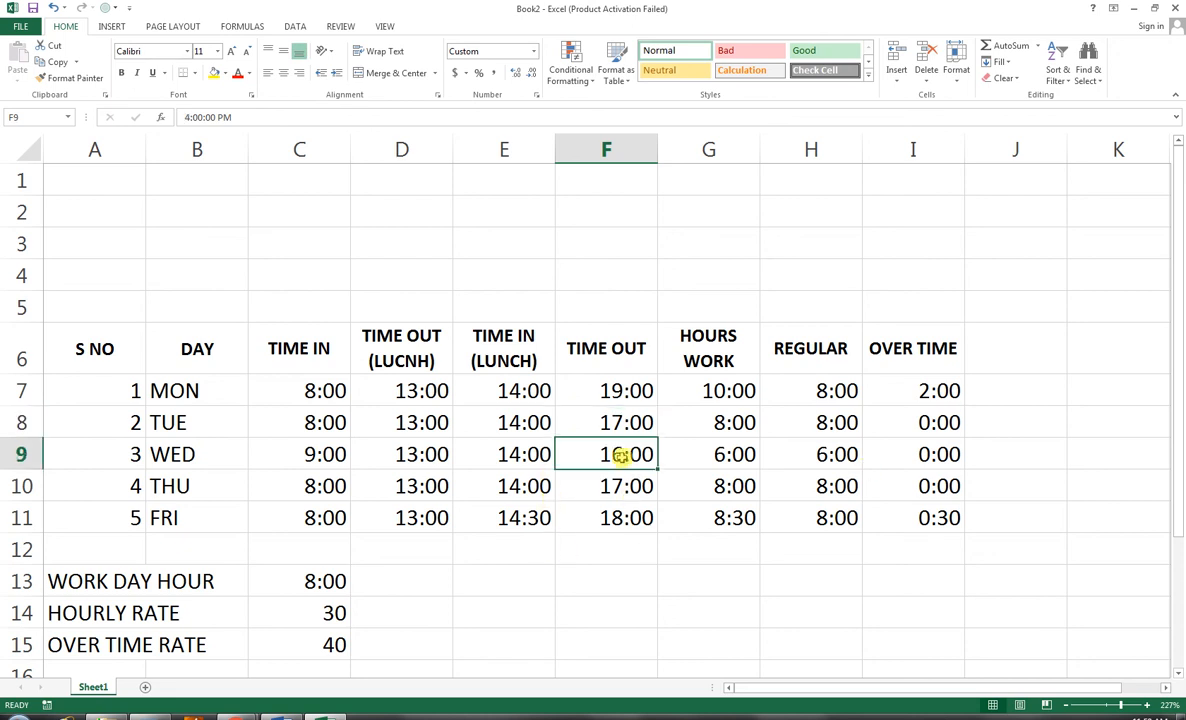
pyautogui.write('18')
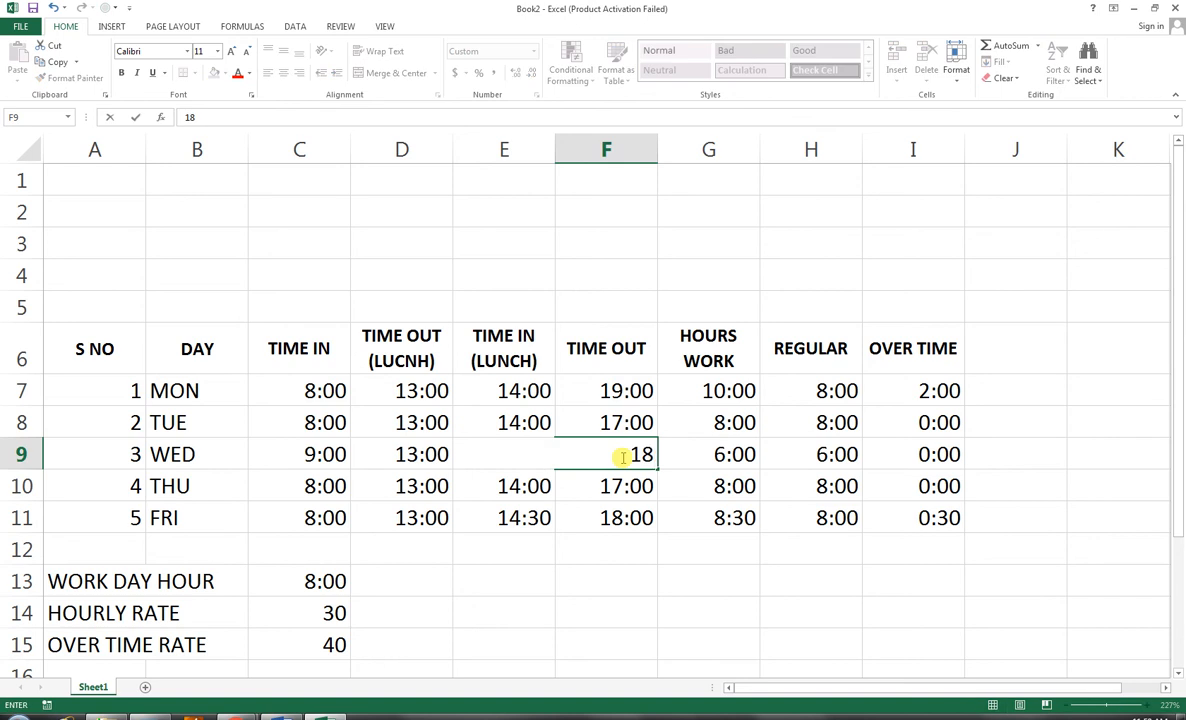
pyautogui.write(':30')
pyautogui.press('Return')
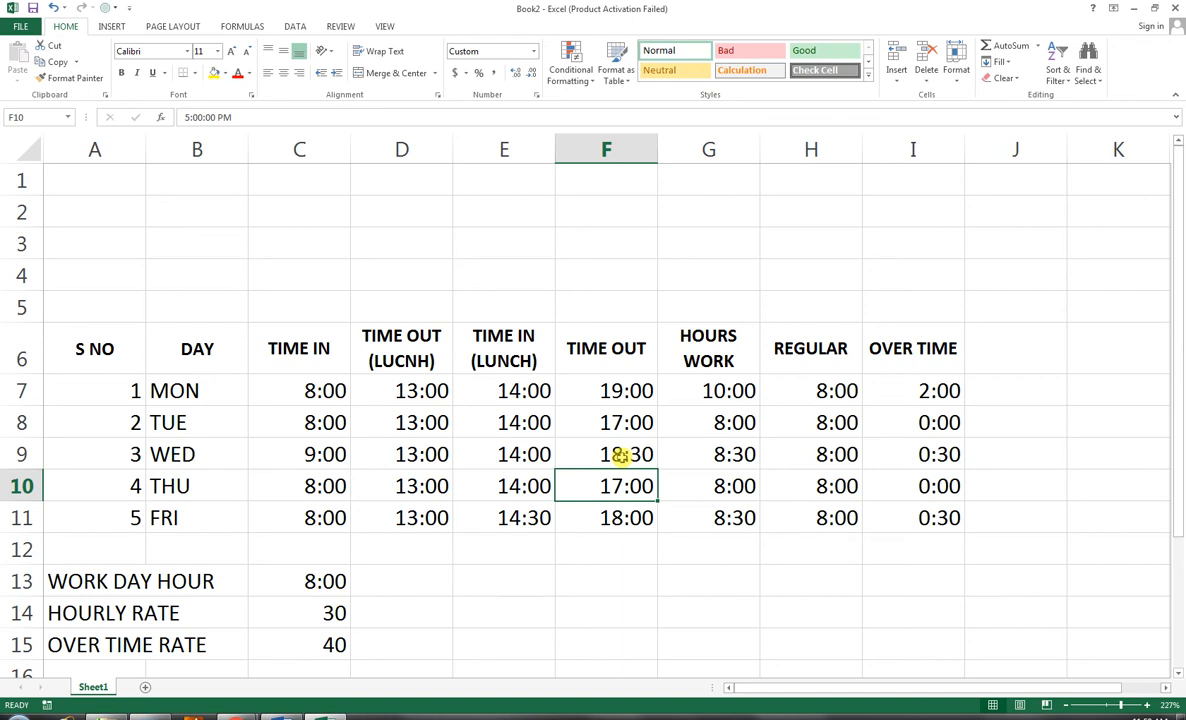
# Step: Change Thursday's TIME OUT in F10 to 18:00
pyautogui.write('18l')
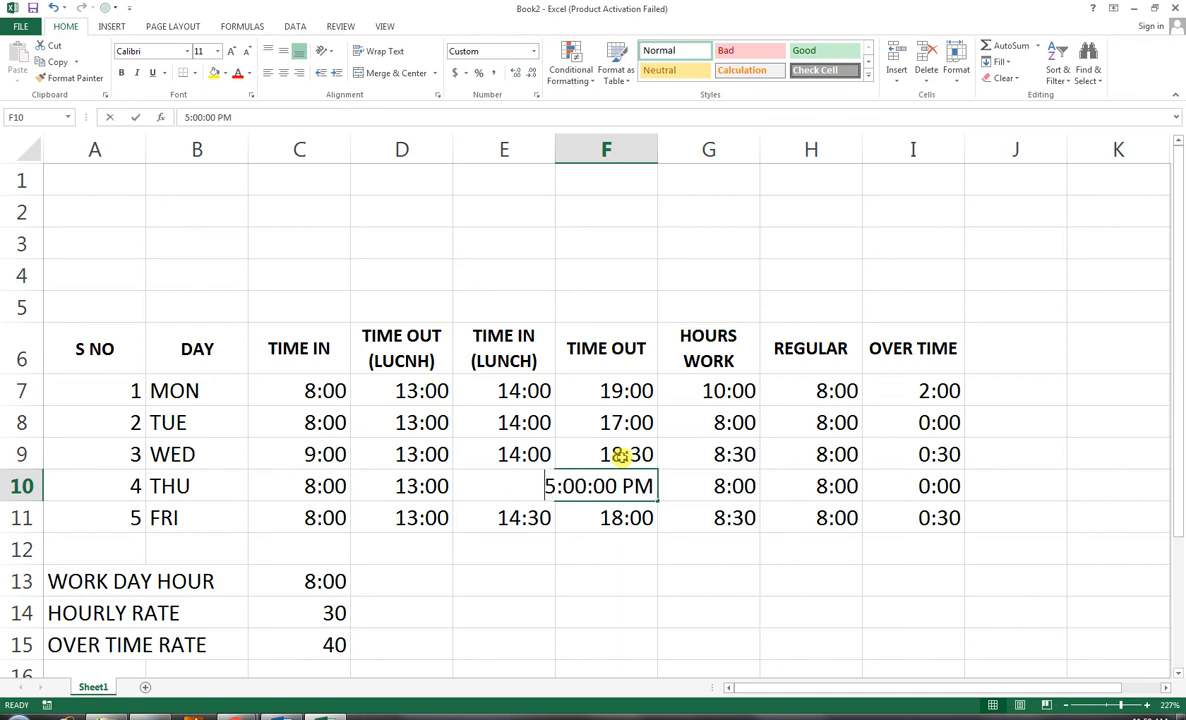
pyautogui.write(':00')
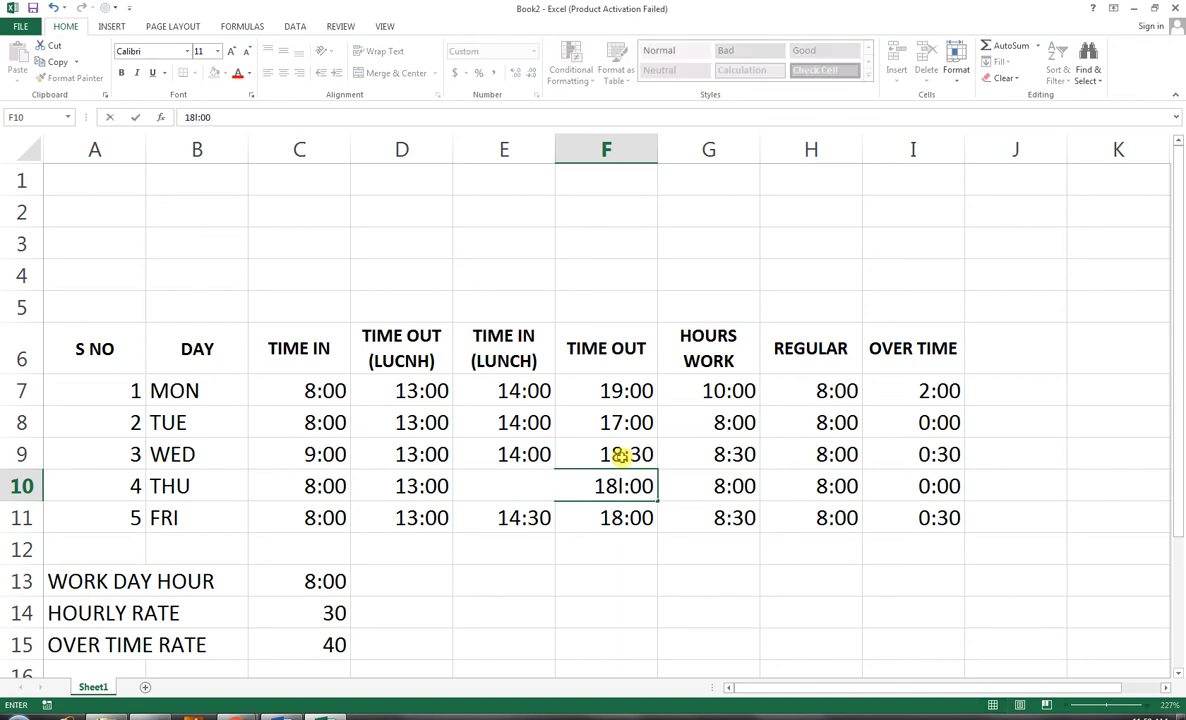
pyautogui.press('Delete')
pyautogui.press('Delete')
pyautogui.press('Delete')
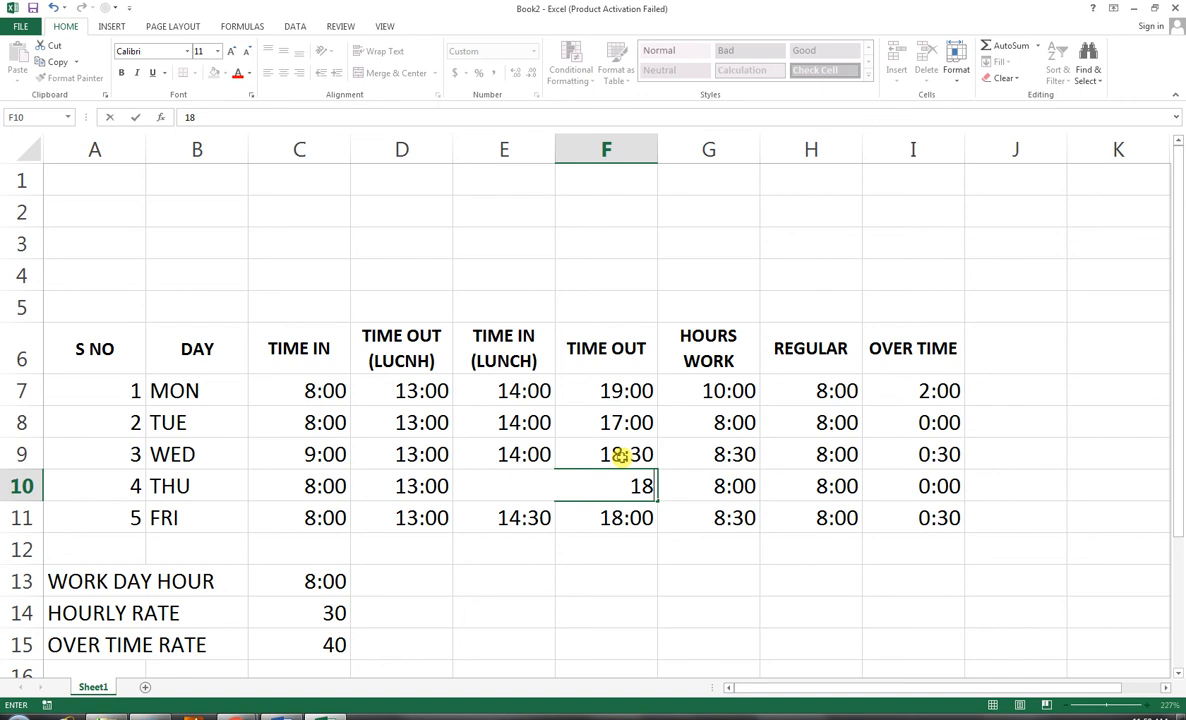
pyautogui.write(':00')
pyautogui.press('Return')
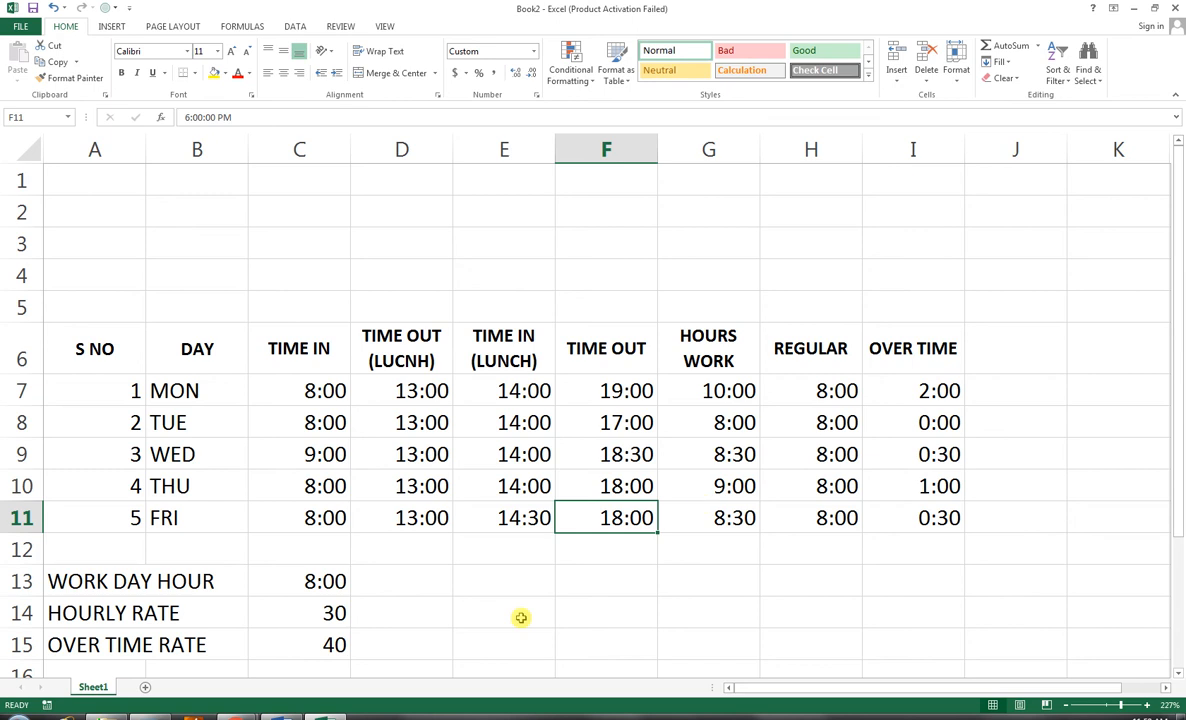
# Step: Total the HOURS WORK column in G13 with =SUM(G7:G11)
pyautogui.click(720, 569)
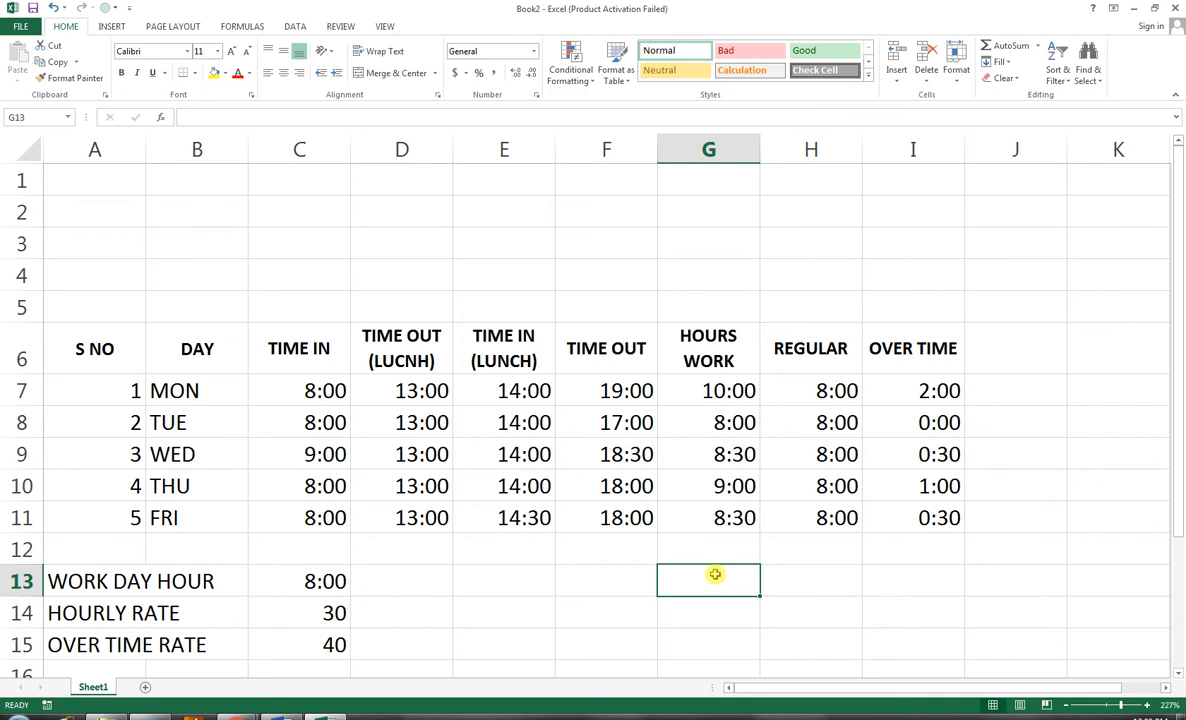
pyautogui.write('=SUM(')
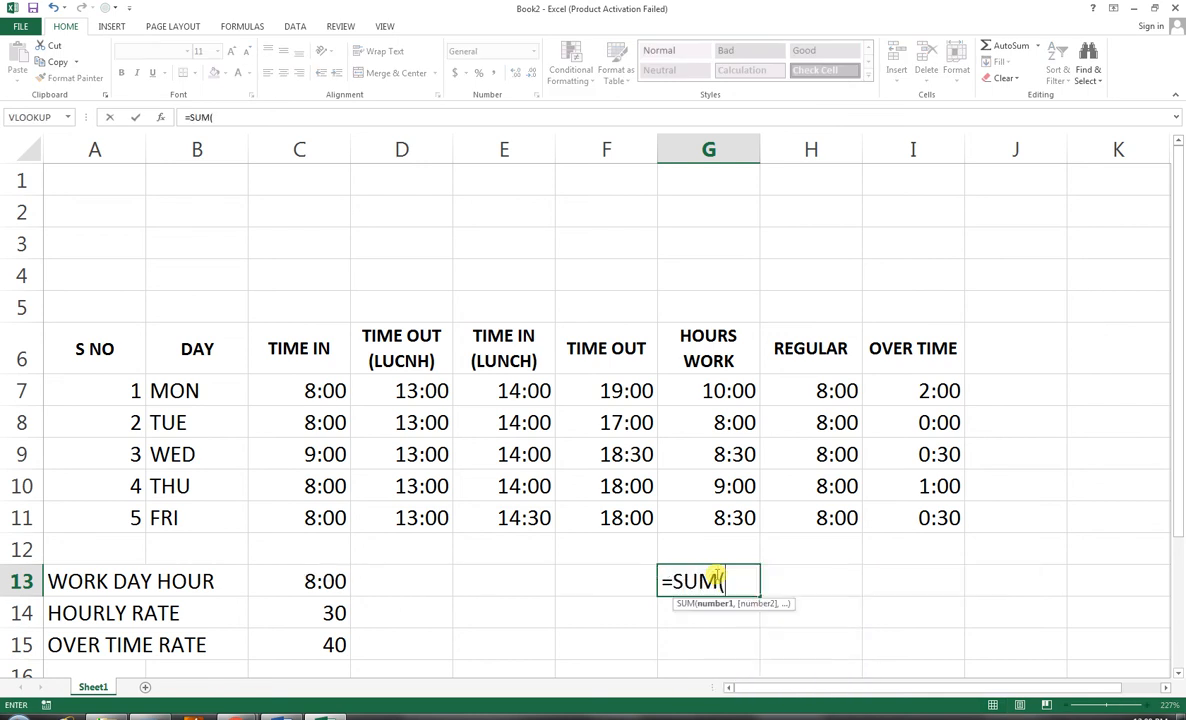
pyautogui.click(709, 368)
pyautogui.moveTo(709, 385); pyautogui.dragTo(709, 516)
pyautogui.write(')')
pyautogui.press('Return')
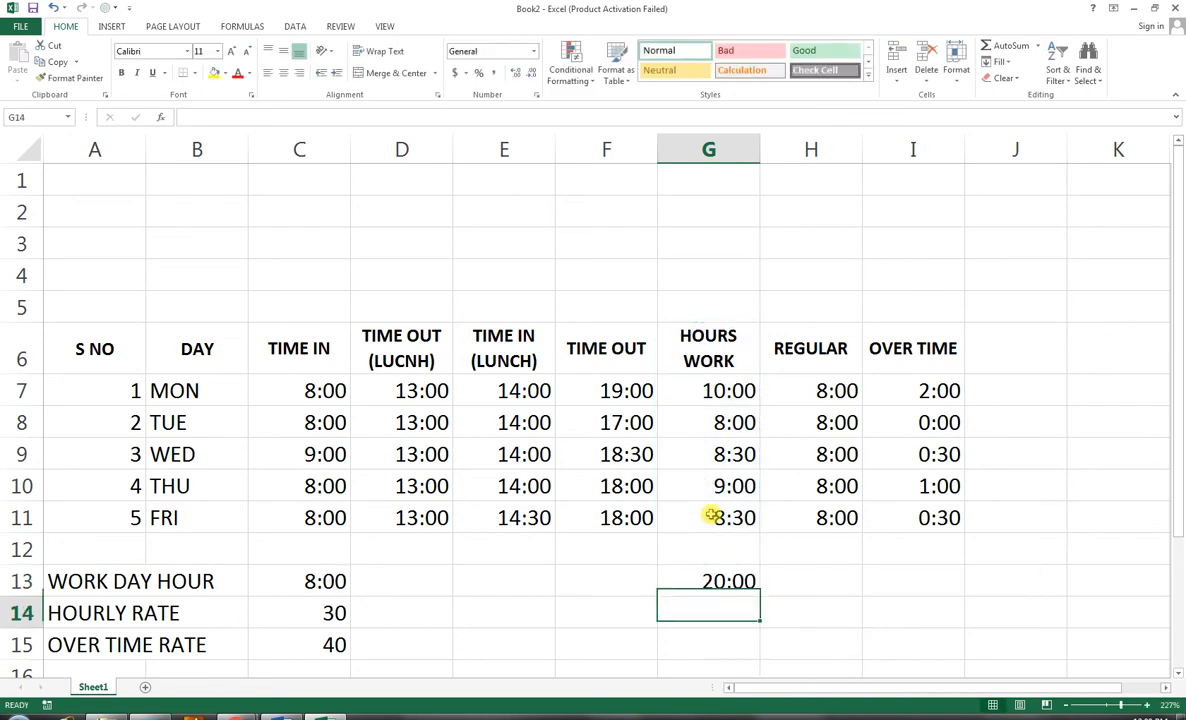
# Step: Apply the custom number format [h]:mm to the total in G13
pyautogui.click(712, 586)
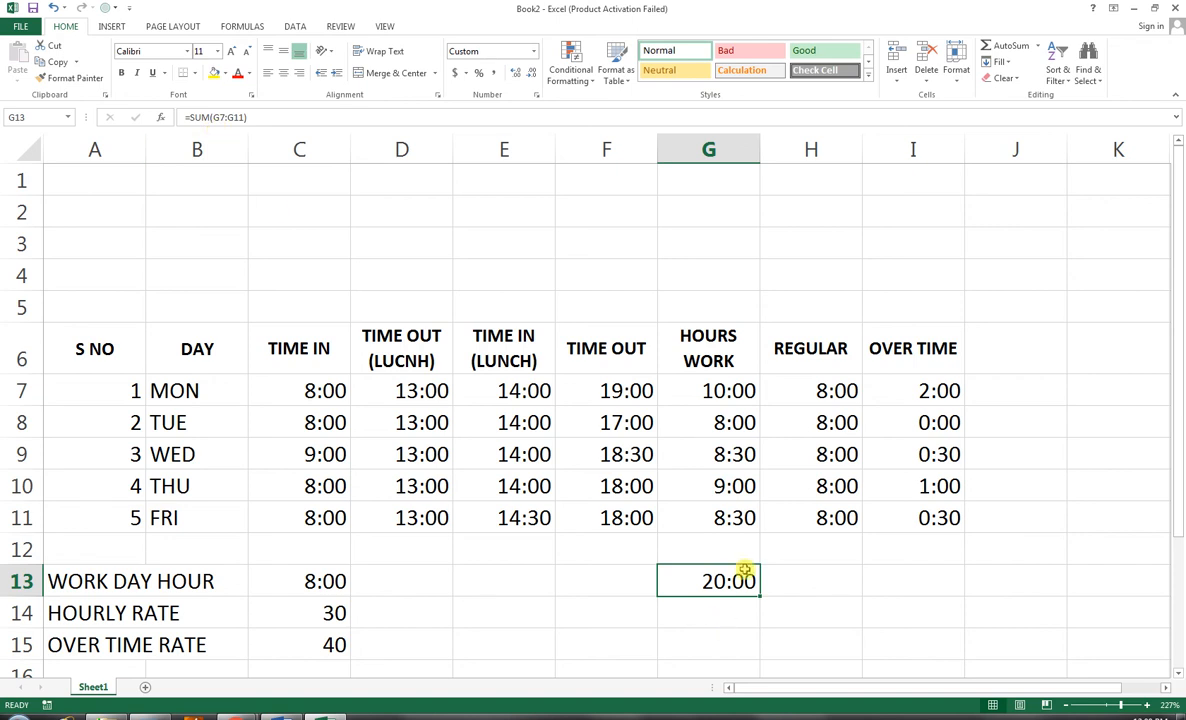
pyautogui.click(536, 94)
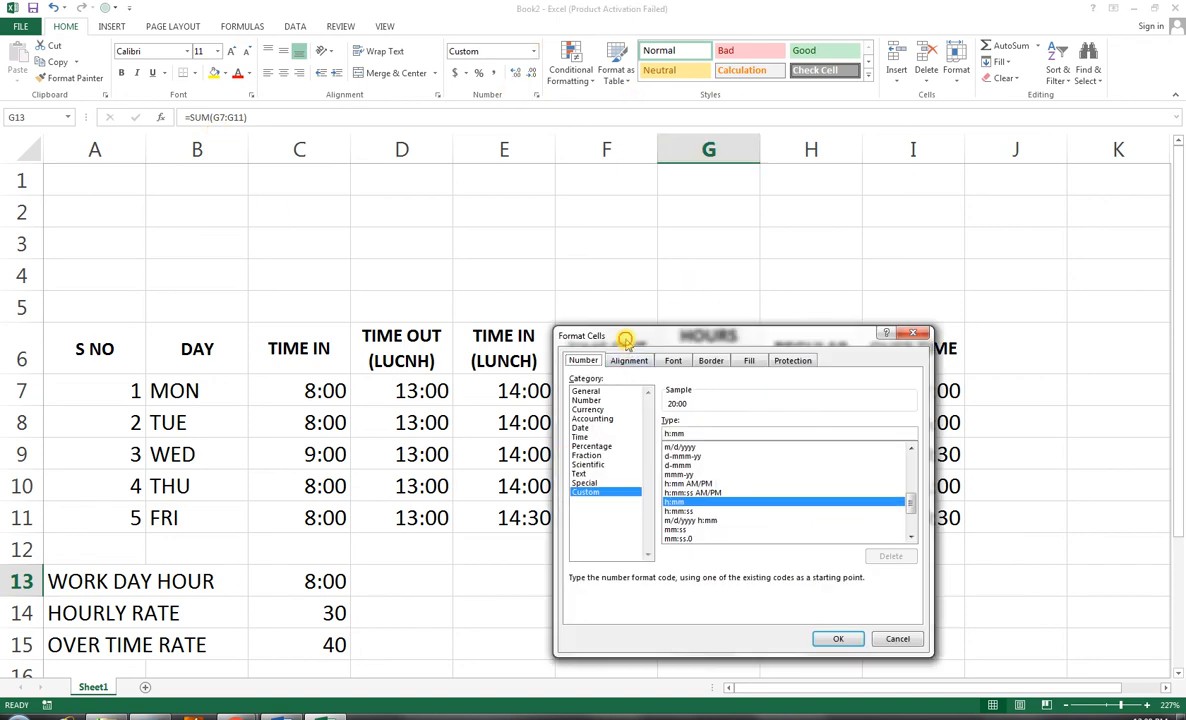
pyautogui.moveTo(590, 336); pyautogui.dragTo(472, 86)
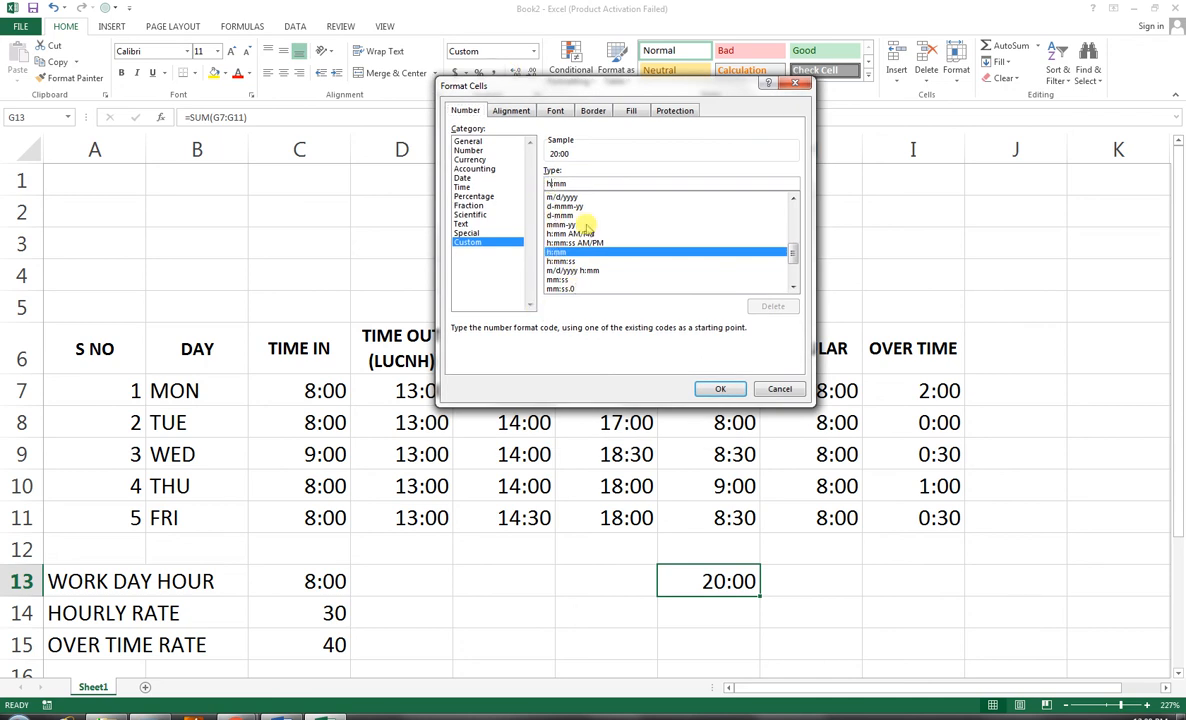
pyautogui.write(')')
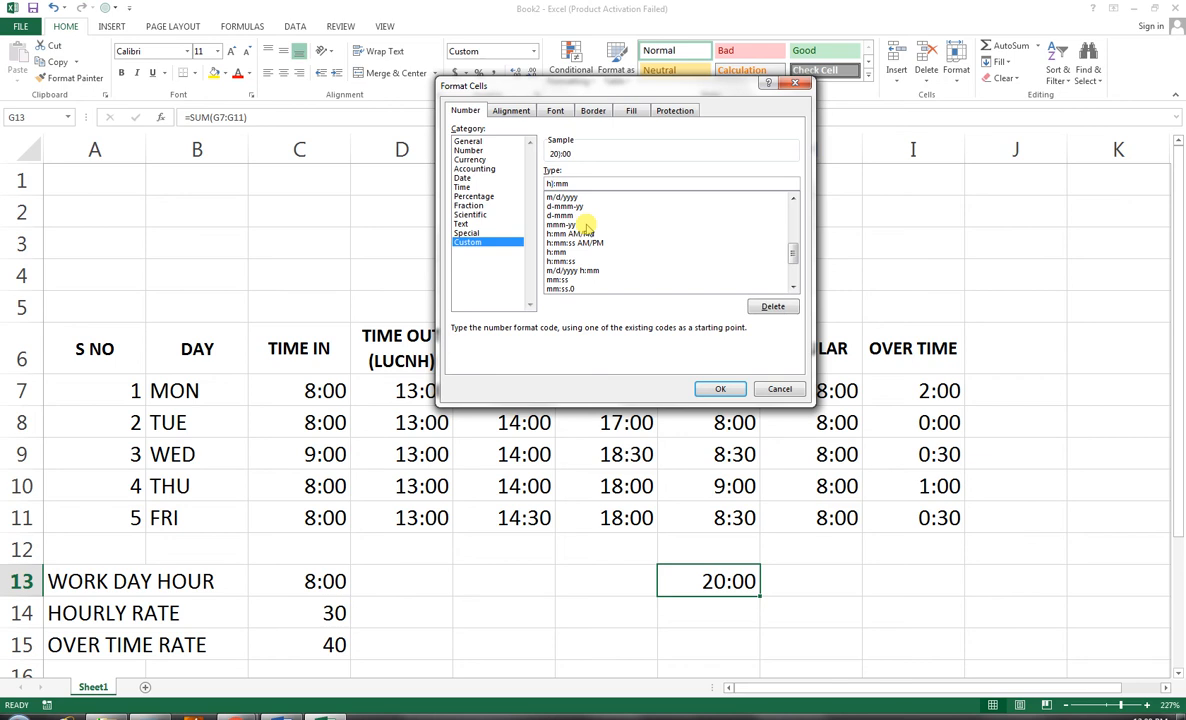
pyautogui.press('BackSpace')
pyautogui.write(']')
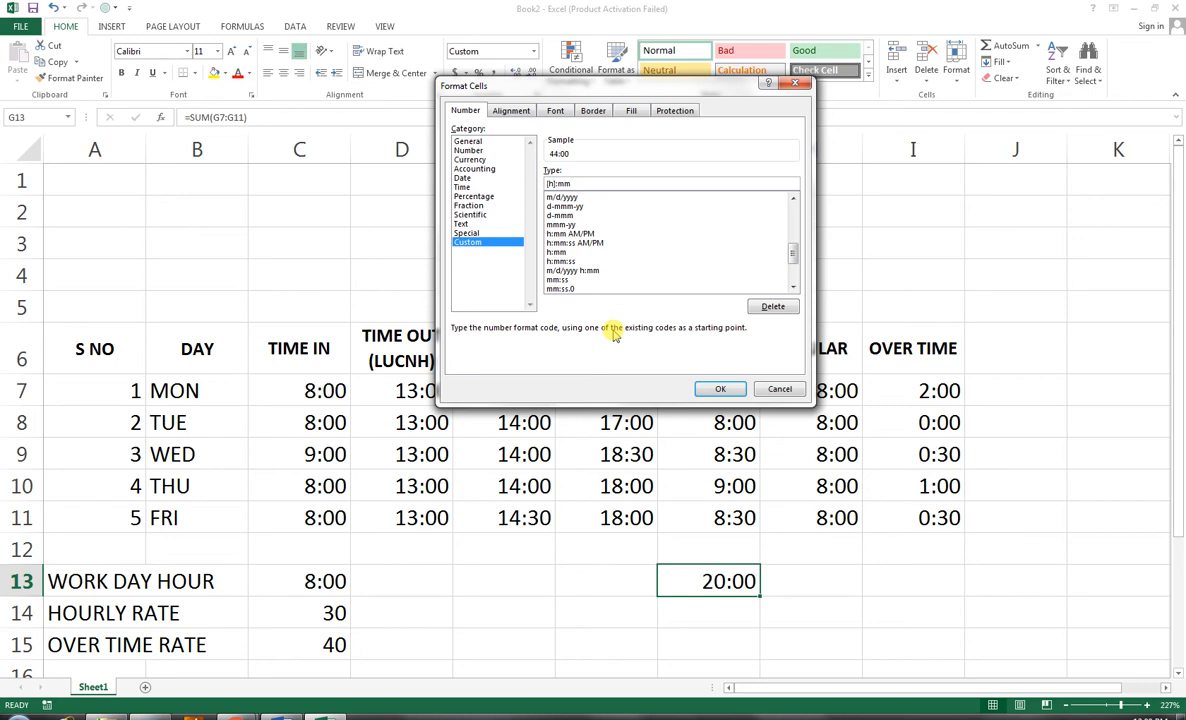
pyautogui.click(701, 388)
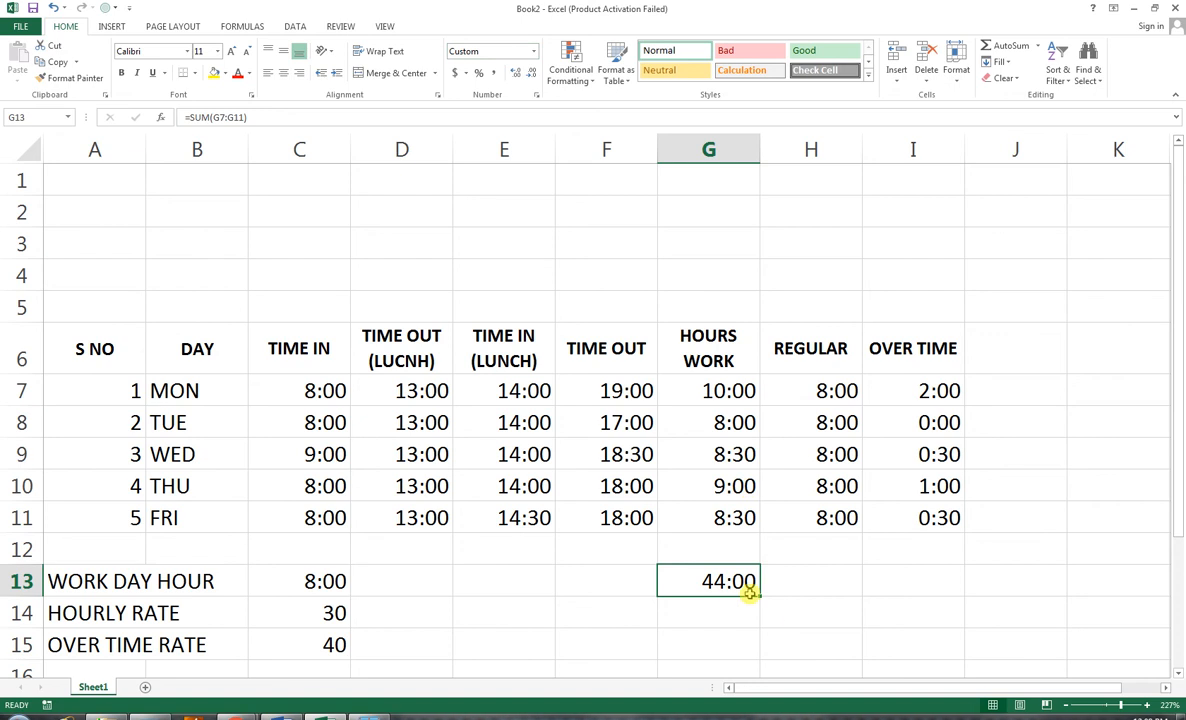
# Step: Fill the G13 total across to H13 and I13 for the REGULAR and OVER TIME columns
pyautogui.moveTo(757, 596); pyautogui.dragTo(914, 606)
pyautogui.click(828, 574)
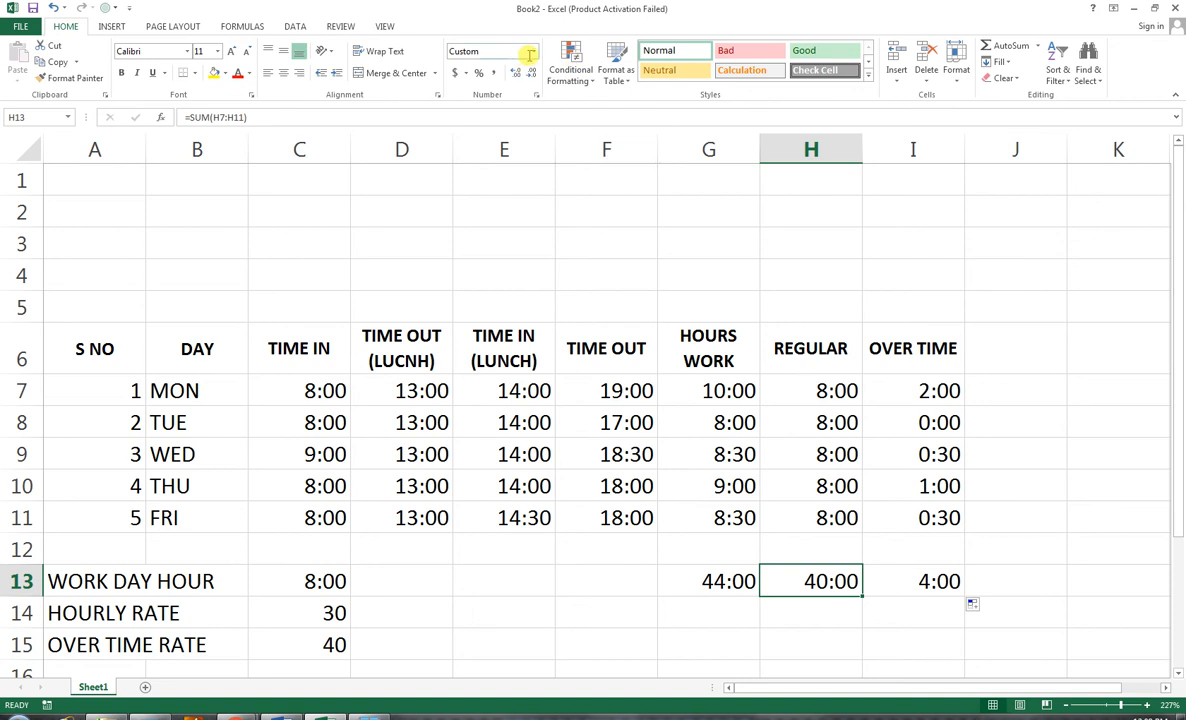
pyautogui.click(708, 579)
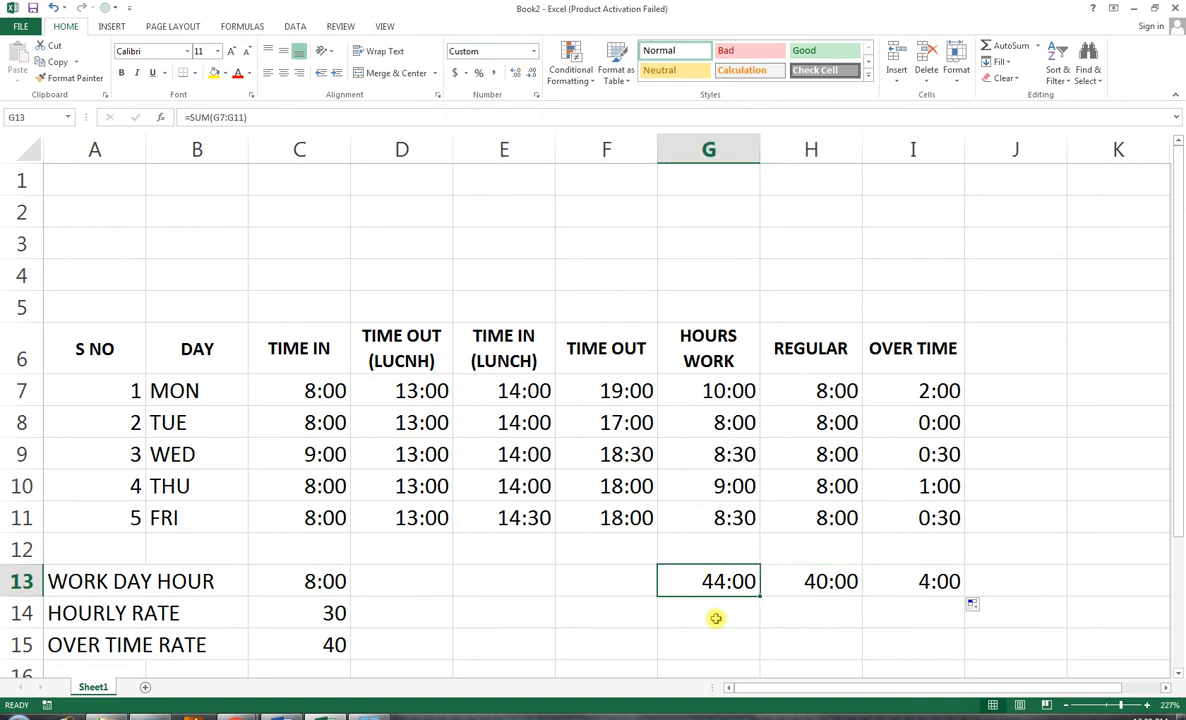
# Step: Enter the formula =G13*24 in G14 to convert the total hours worked into a decimal value
pyautogui.click(714, 611)
pyautogui.write('=')
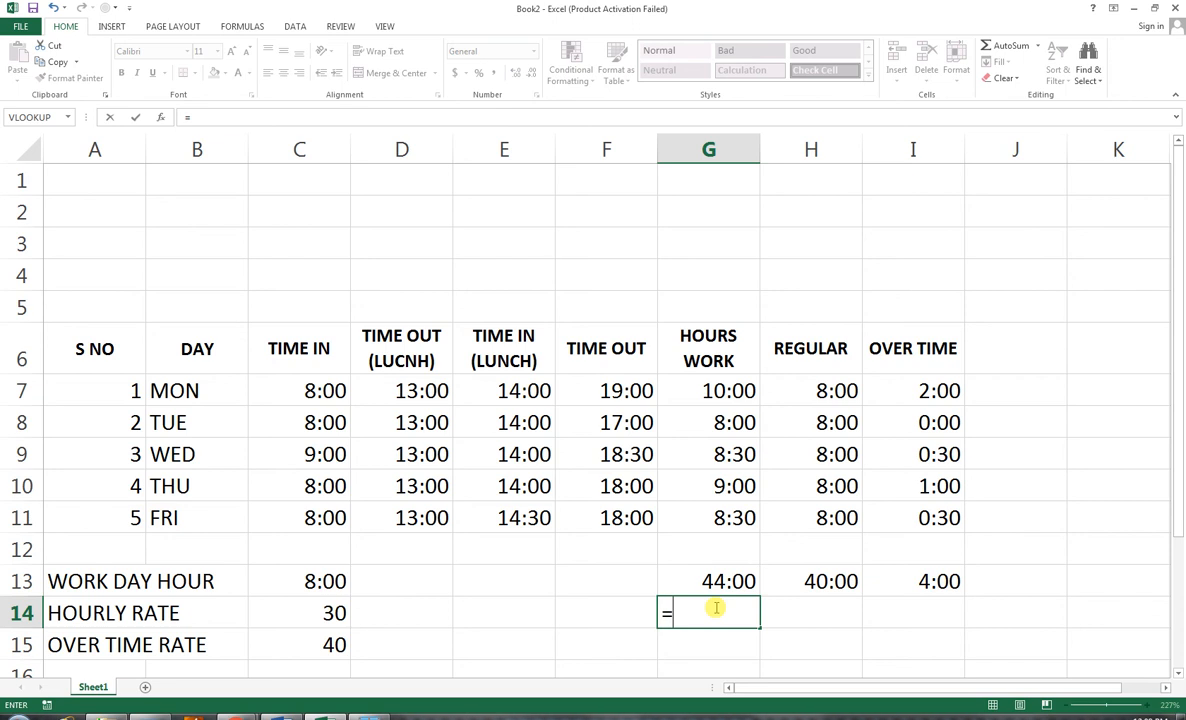
pyautogui.press('Up')
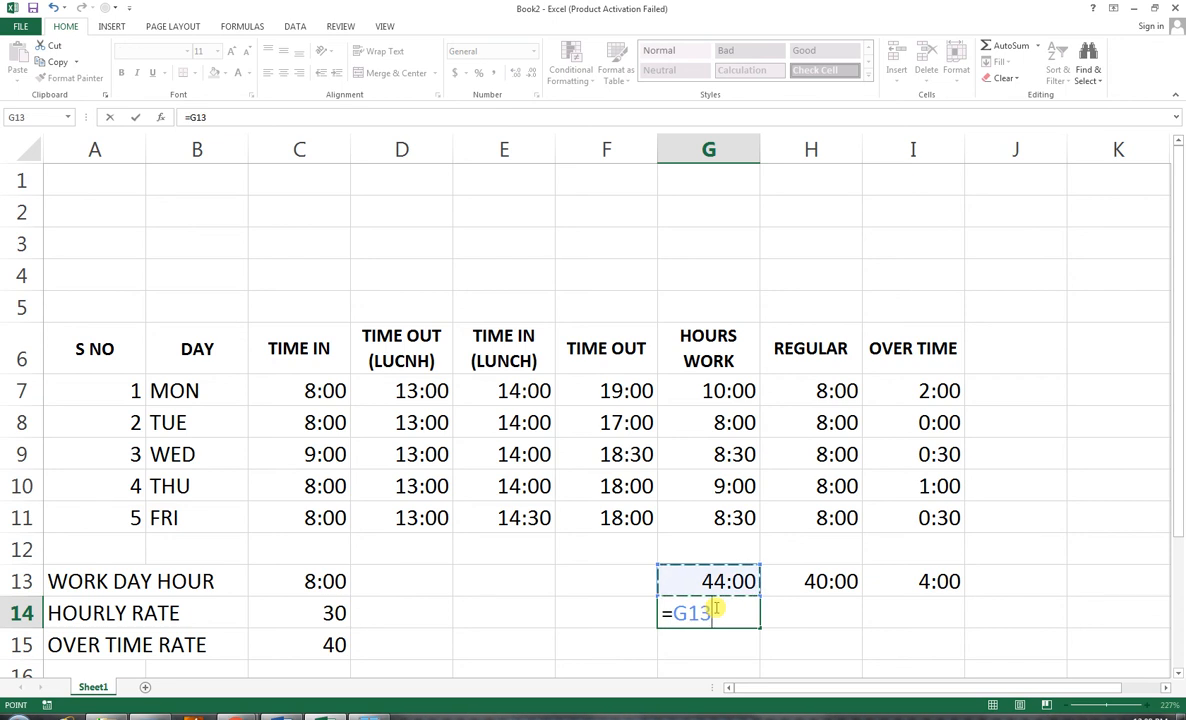
pyautogui.write('*24')
pyautogui.press('Return')
# Step: Apply the Number format to G14
pyautogui.click(706, 612)
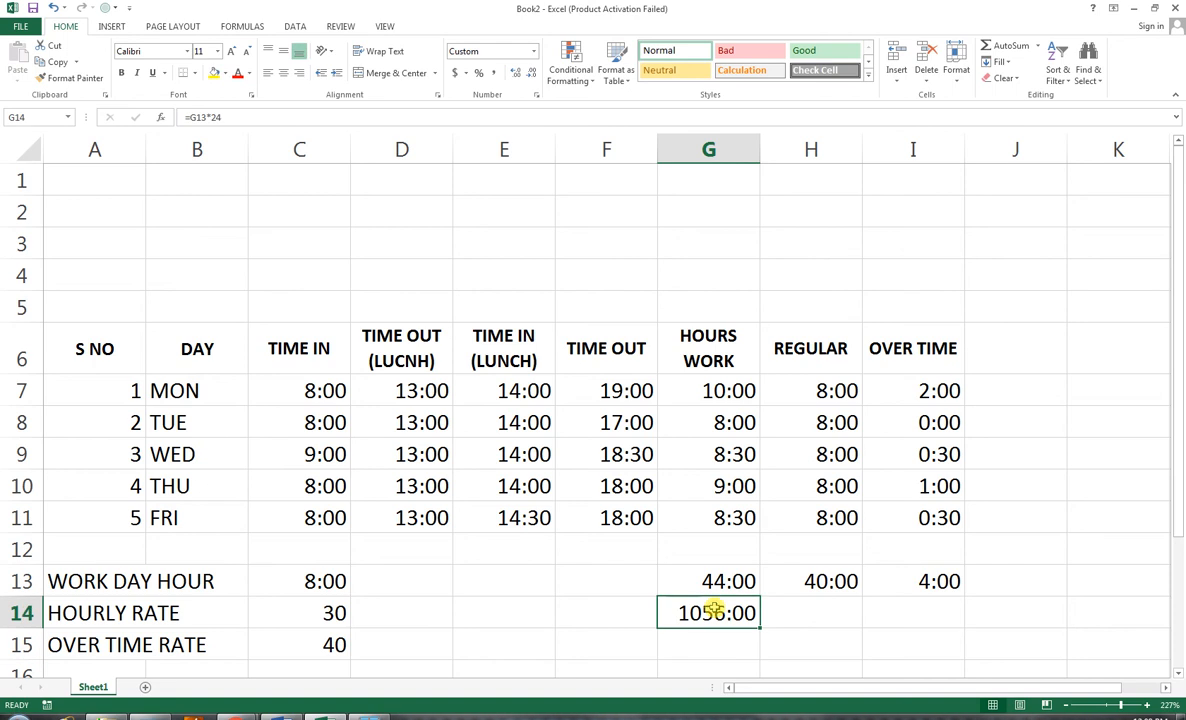
pyautogui.click(533, 52)
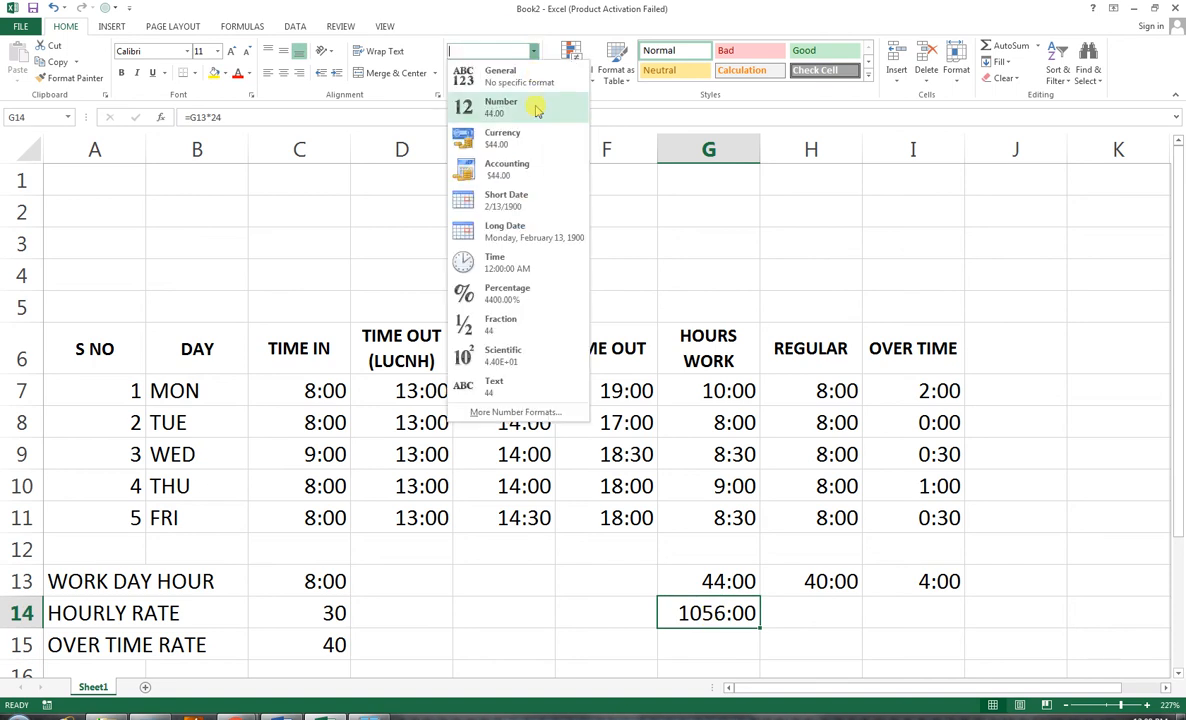
pyautogui.click(535, 105)
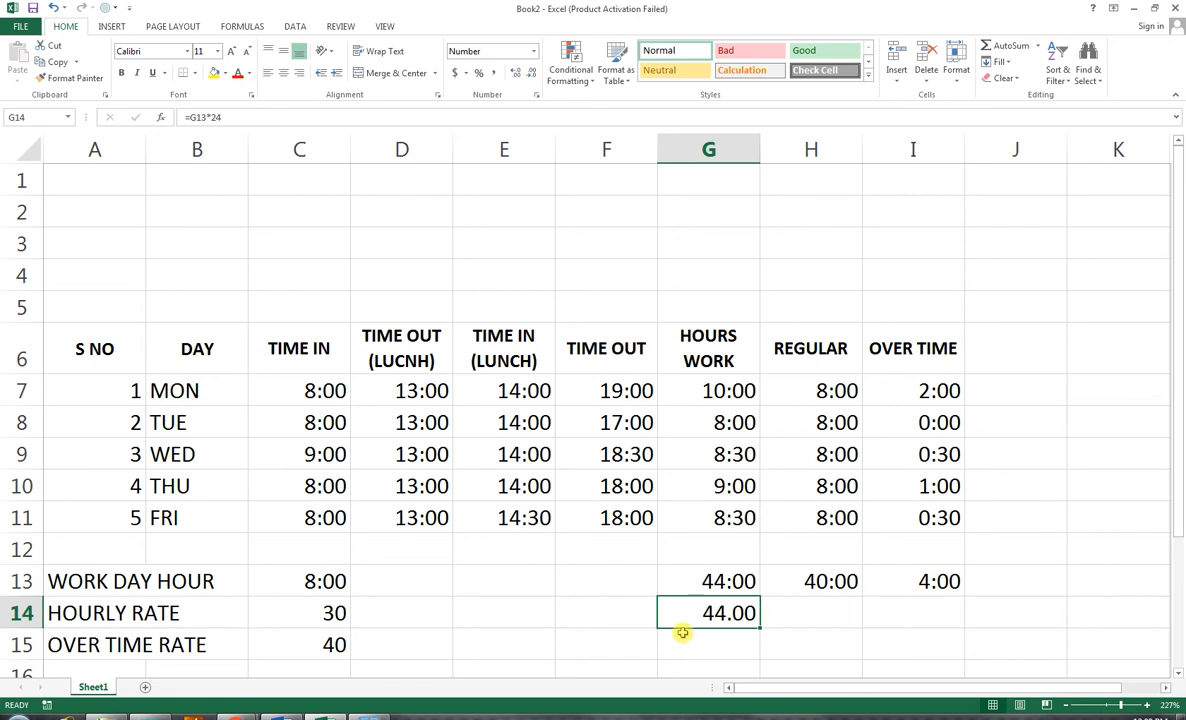
# Step: Fill the decimal-hours formula from G14 across to H14 and I14
pyautogui.moveTo(760, 627); pyautogui.dragTo(952, 613)
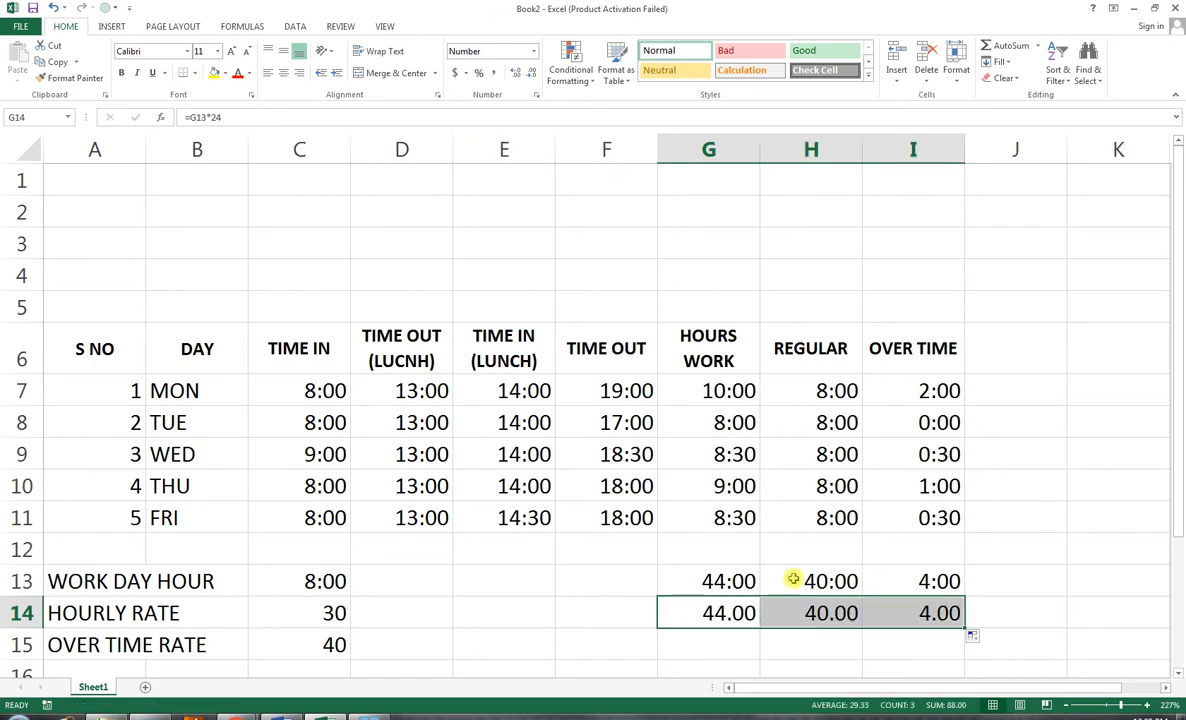
pyautogui.click(720, 644)
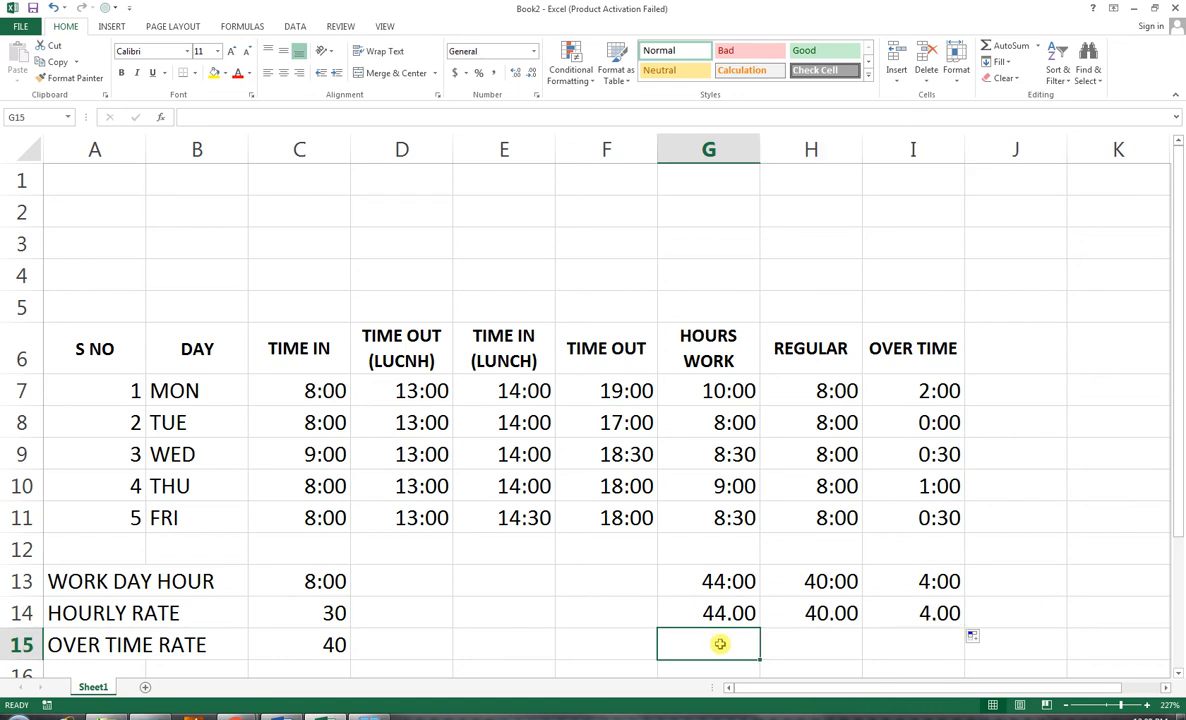
# Step: Enter the formula =H14*C14 in H15 to calculate regular pay from the hourly rate
pyautogui.click(775, 642)
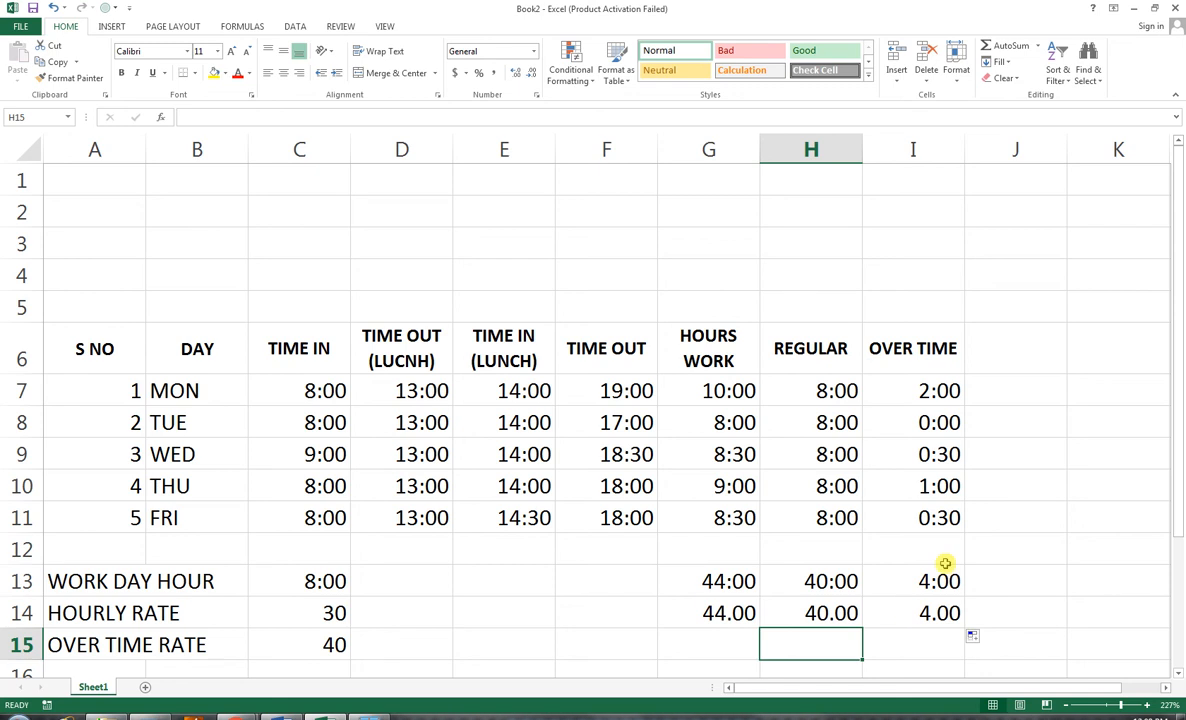
pyautogui.write('=')
pyautogui.press('Up')
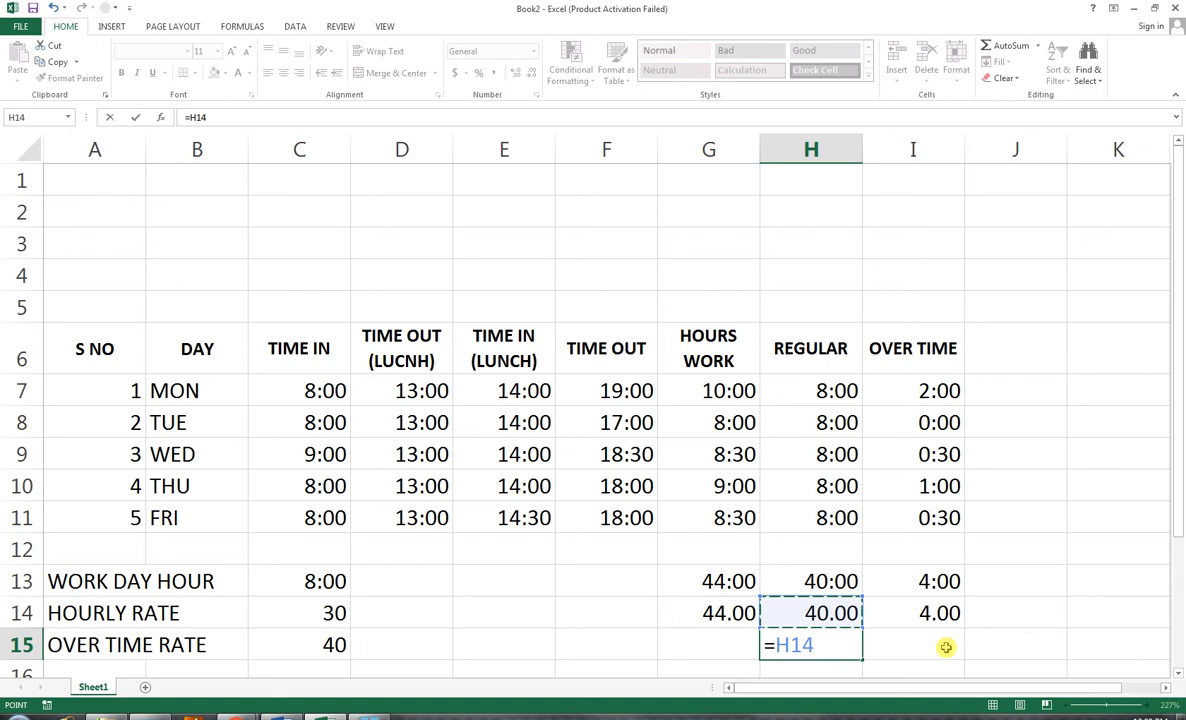
pyautogui.write('*')
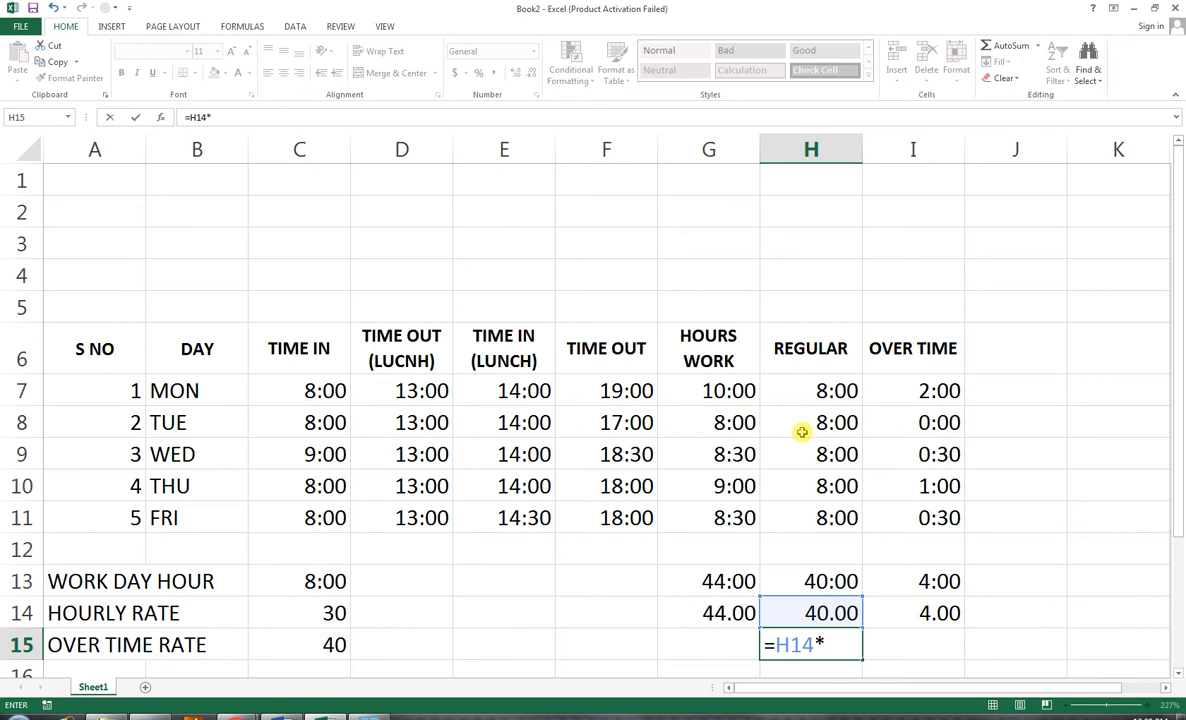
pyautogui.click(328, 618)
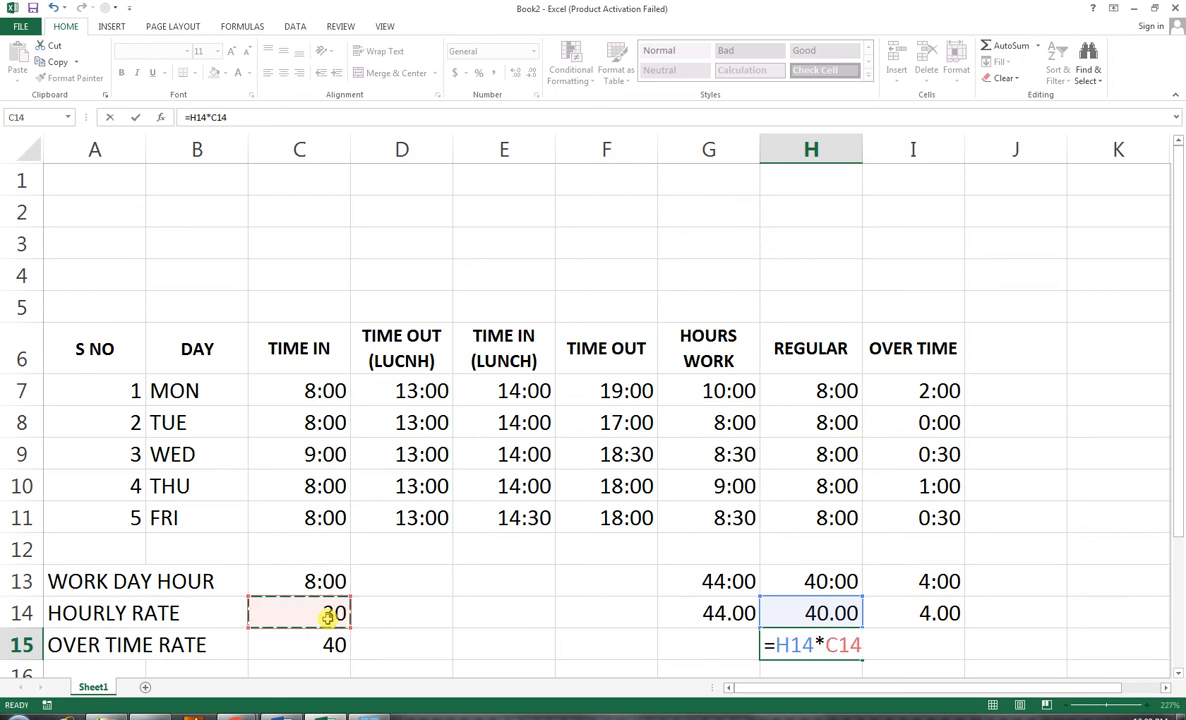
pyautogui.press('Return')
# Step: Enter the formula =I14*C15 in I15 to calculate overtime pay from the overtime rate
pyautogui.click(941, 618)
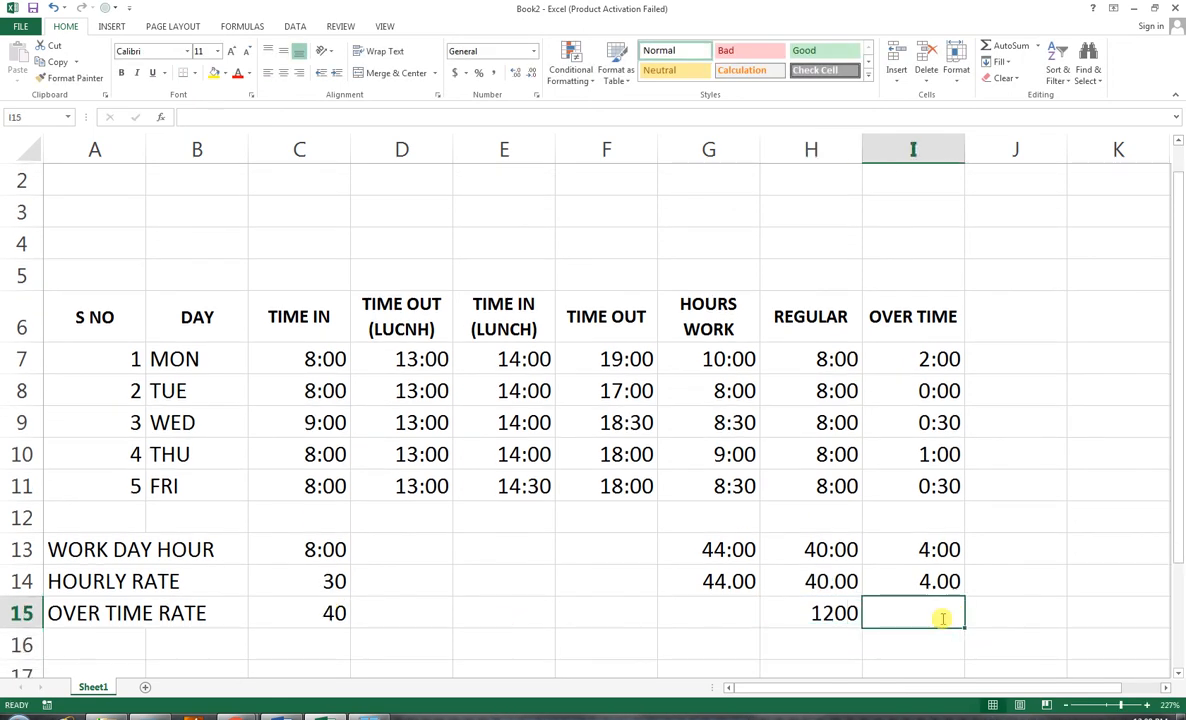
pyautogui.write('=')
pyautogui.click(940, 576)
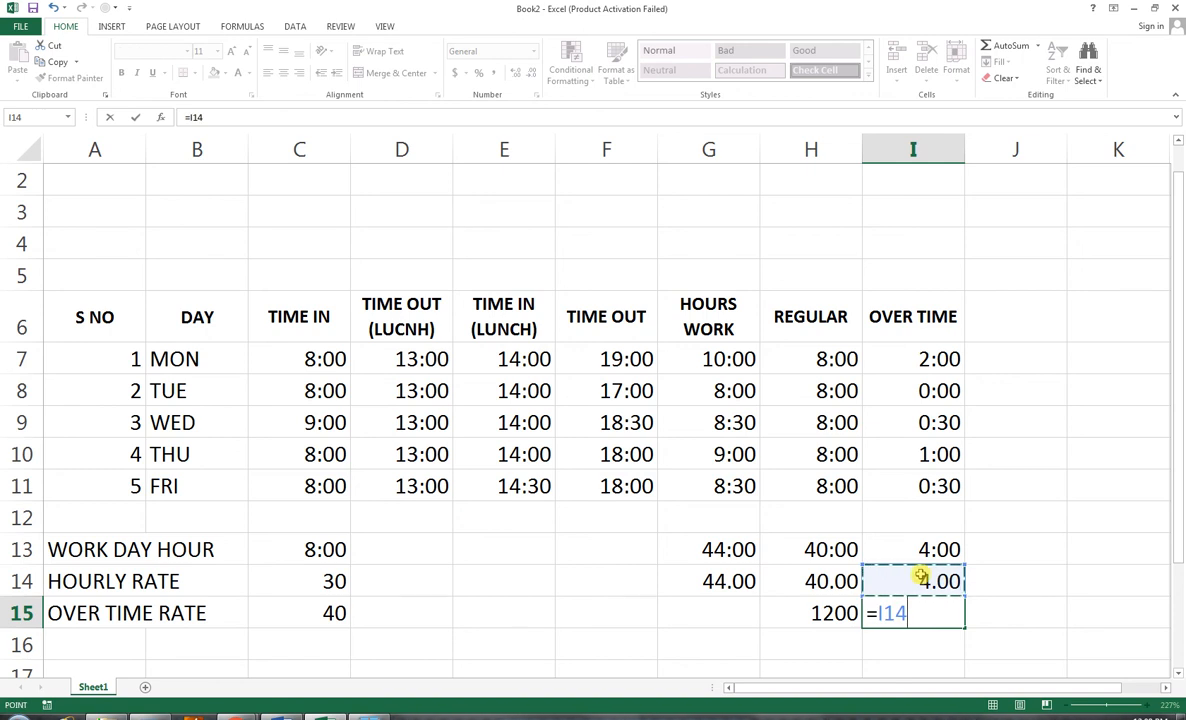
pyautogui.write('*')
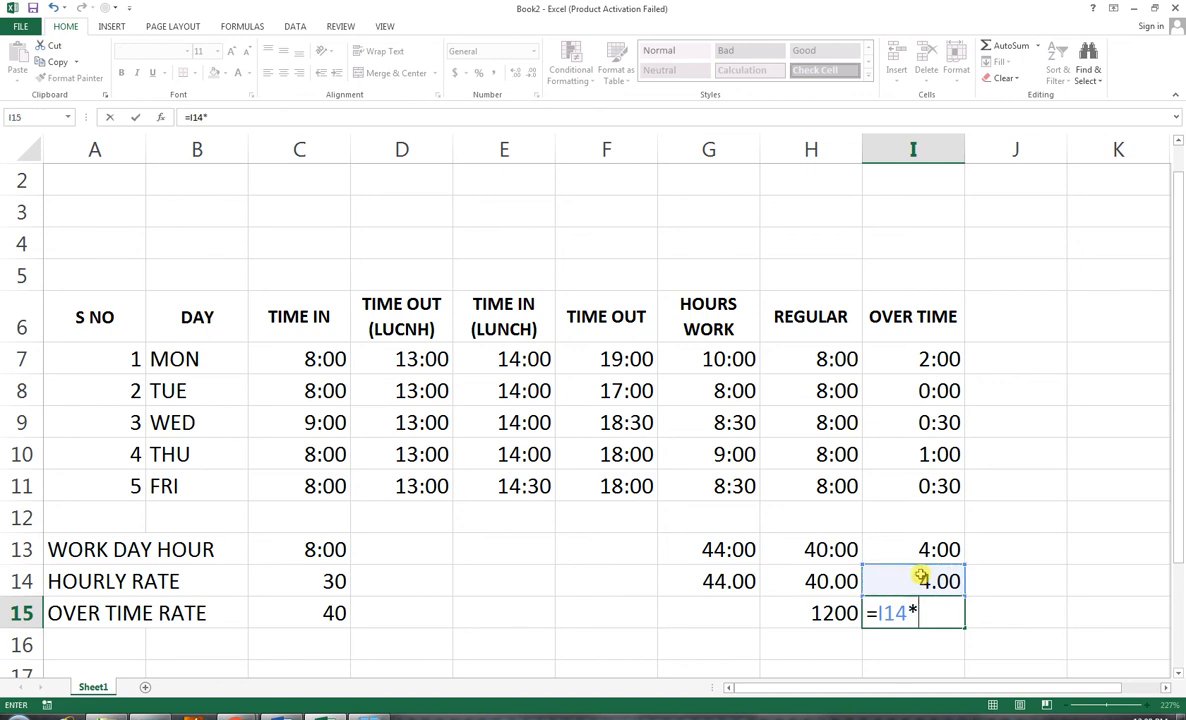
pyautogui.click(327, 614)
pyautogui.press('Return')
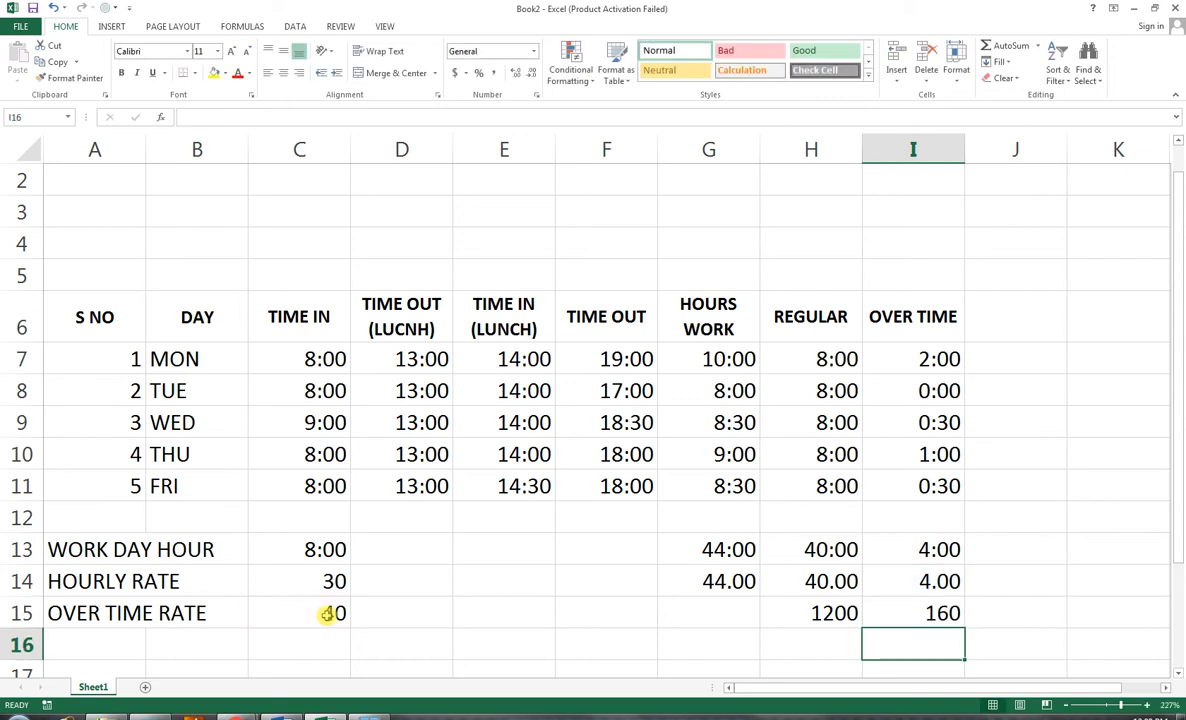
# Step: Label the pay rows with AMOUNT in F15 and TOTAL PAY in F16
pyautogui.click(620, 613)
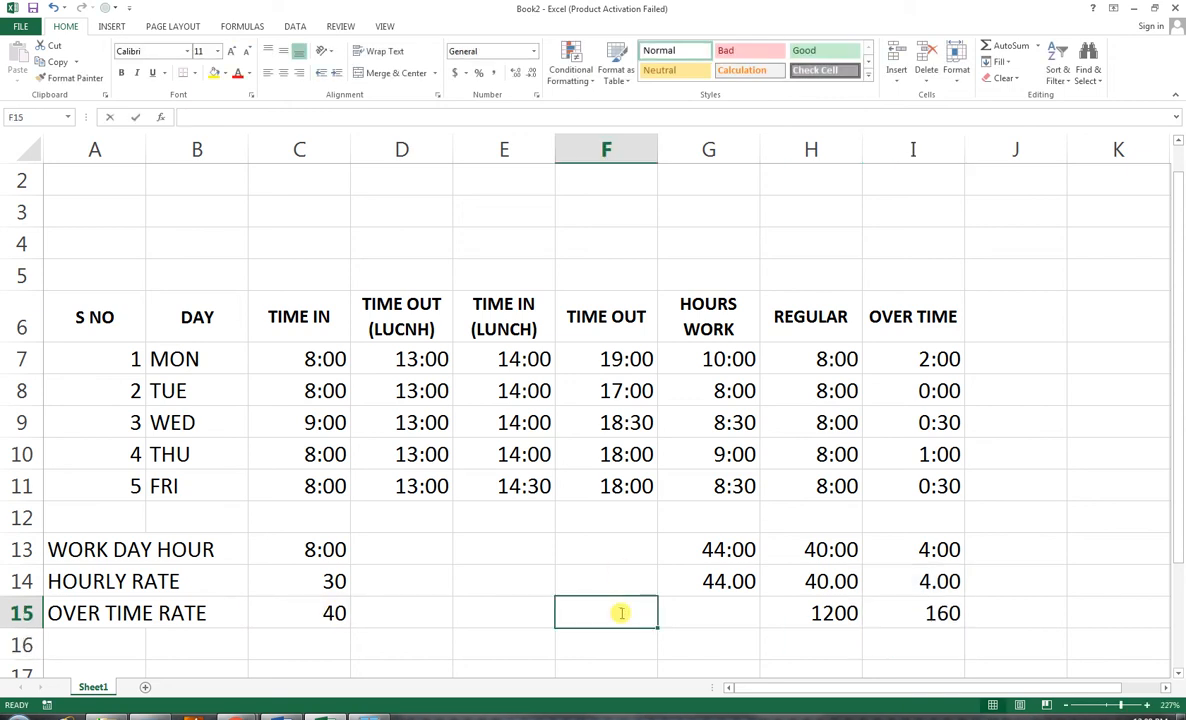
pyautogui.write('AMOUNT')
pyautogui.press('Return')
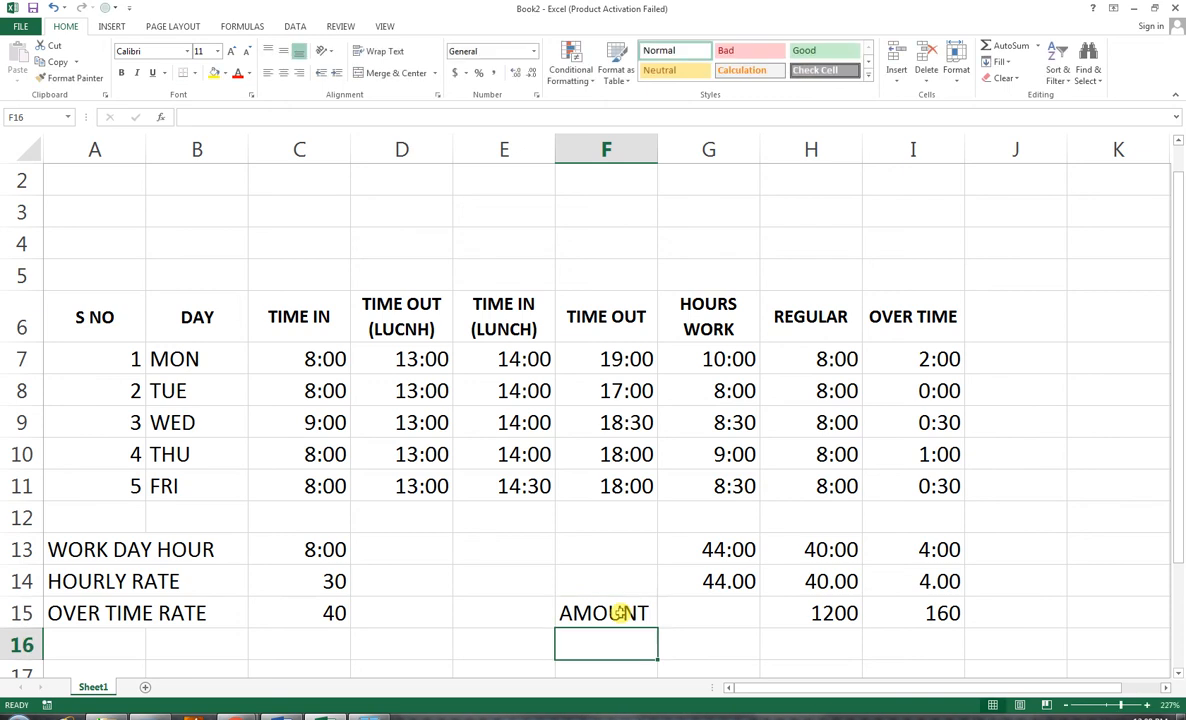
pyautogui.write('TOT')
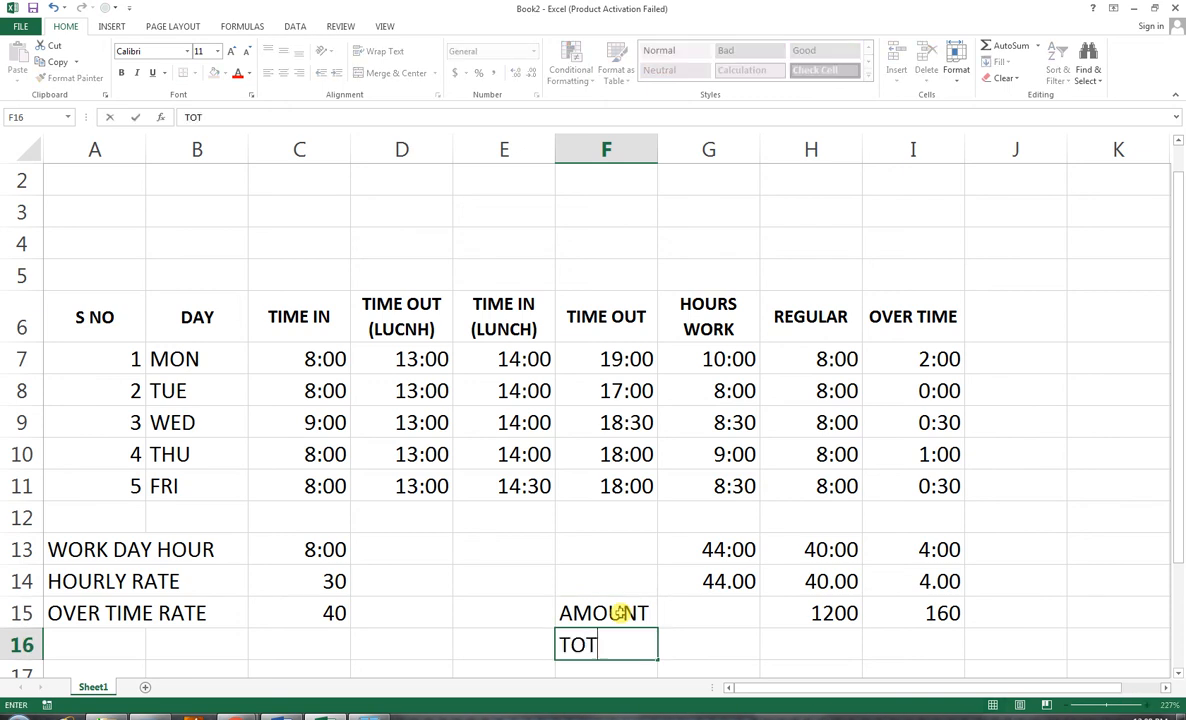
pyautogui.write('AL PAY')
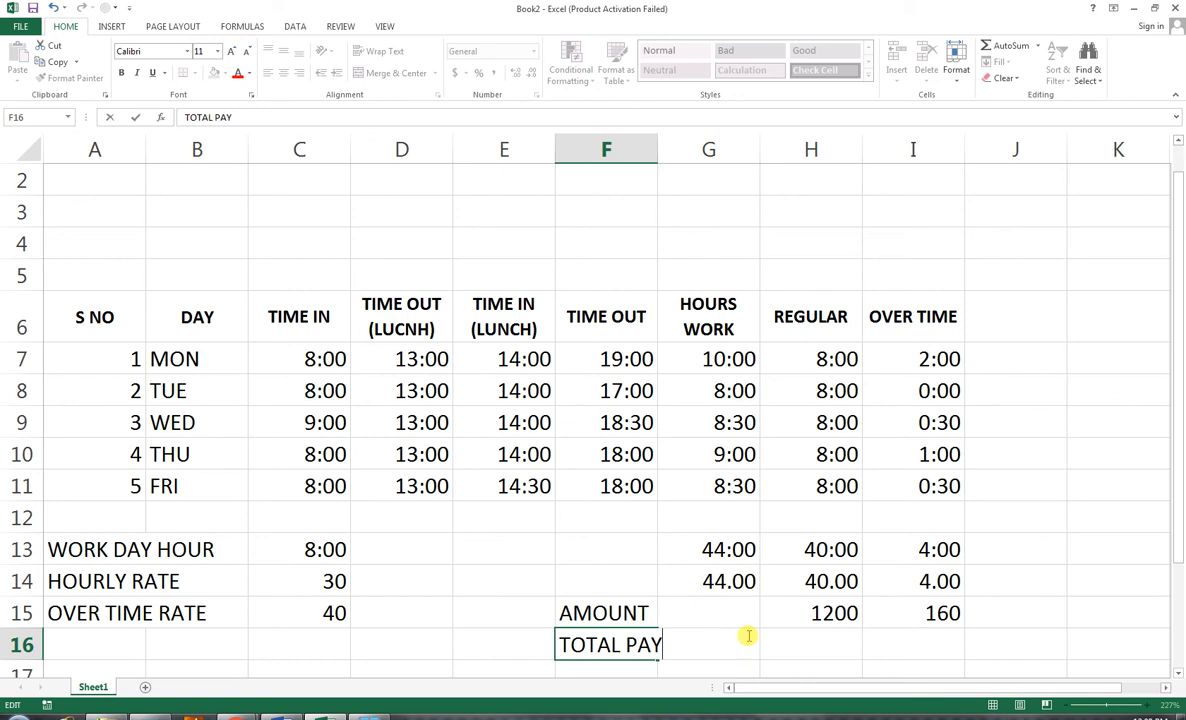
# Step: Enter the formula =SUM(H15:I15) in H16 to add regular and overtime pay
pyautogui.click(770, 641)
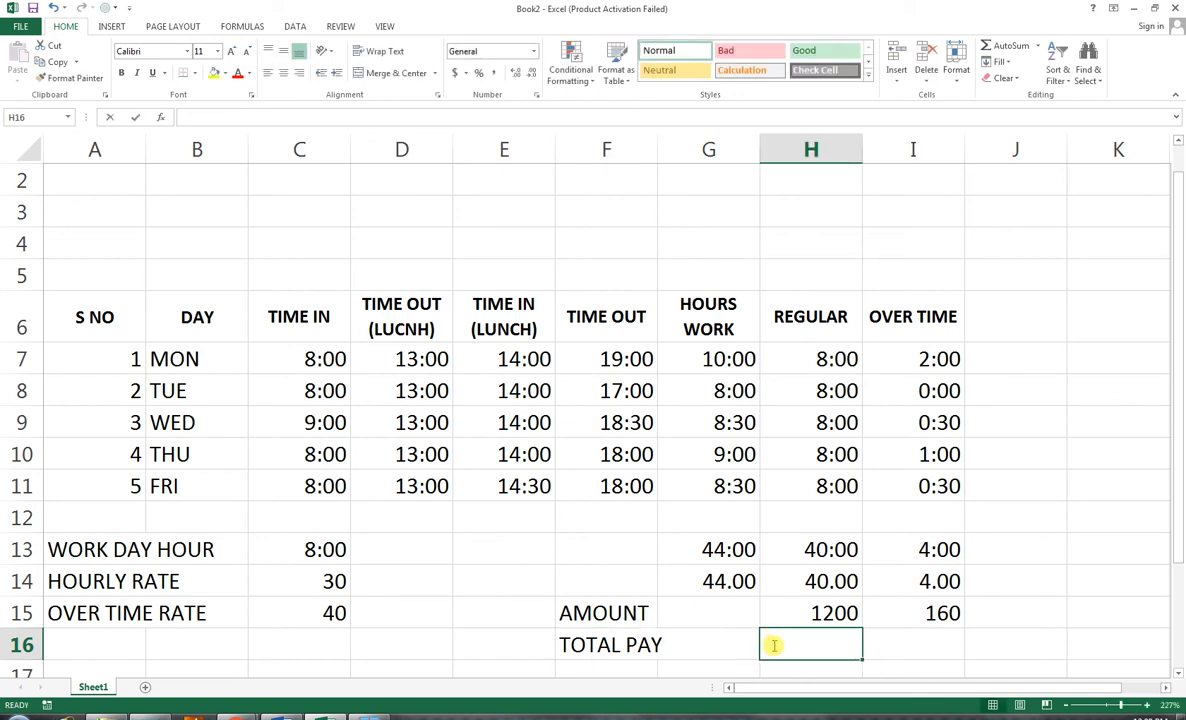
pyautogui.write('=SUM(')
pyautogui.moveTo(815, 620); pyautogui.dragTo(945, 614)
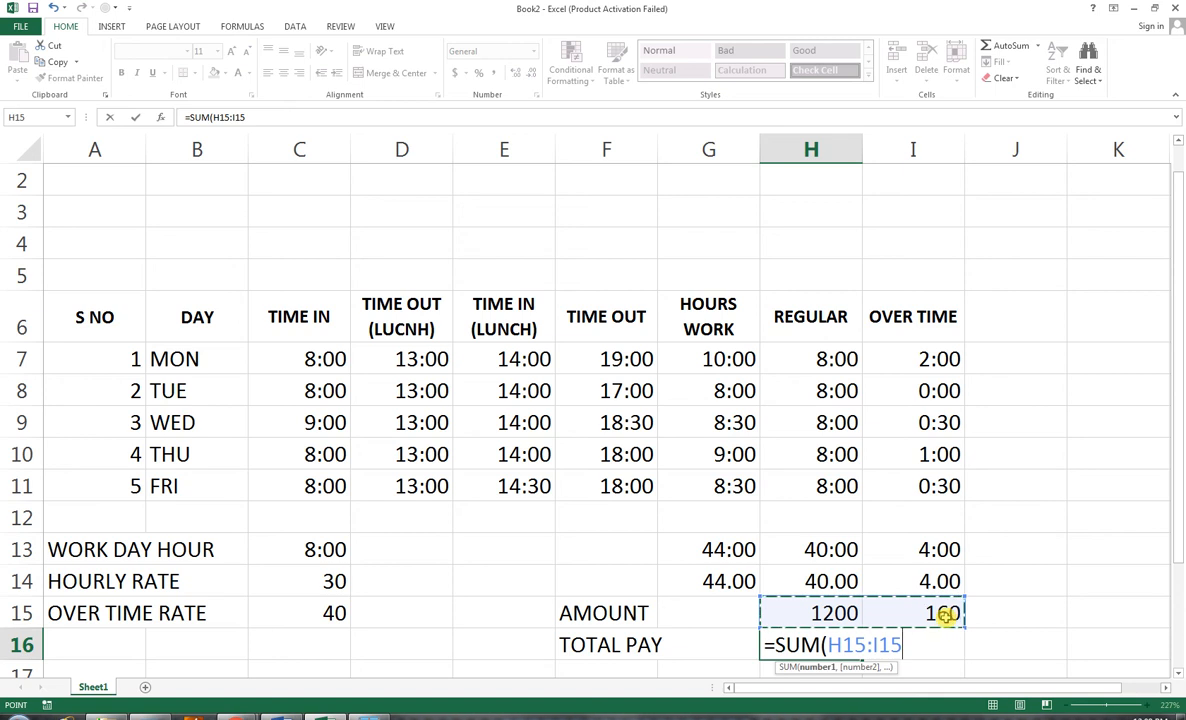
pyautogui.write(')')
pyautogui.press('Return')
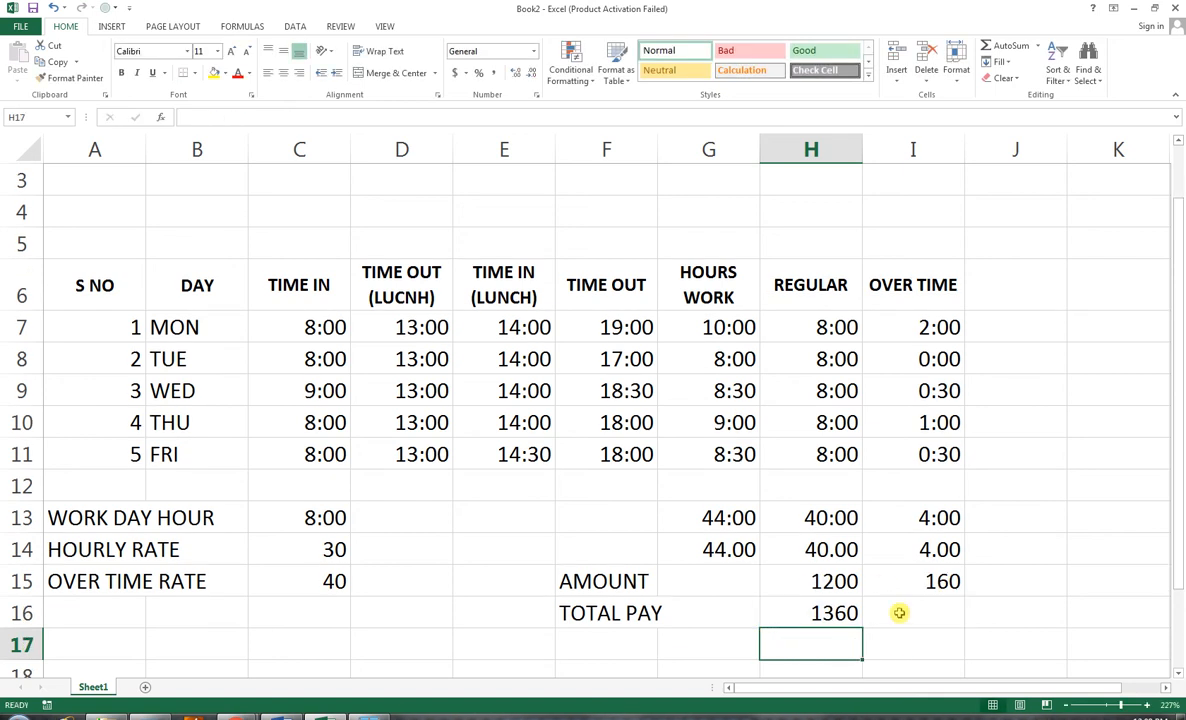
pyautogui.scroll(1, 886, 578)
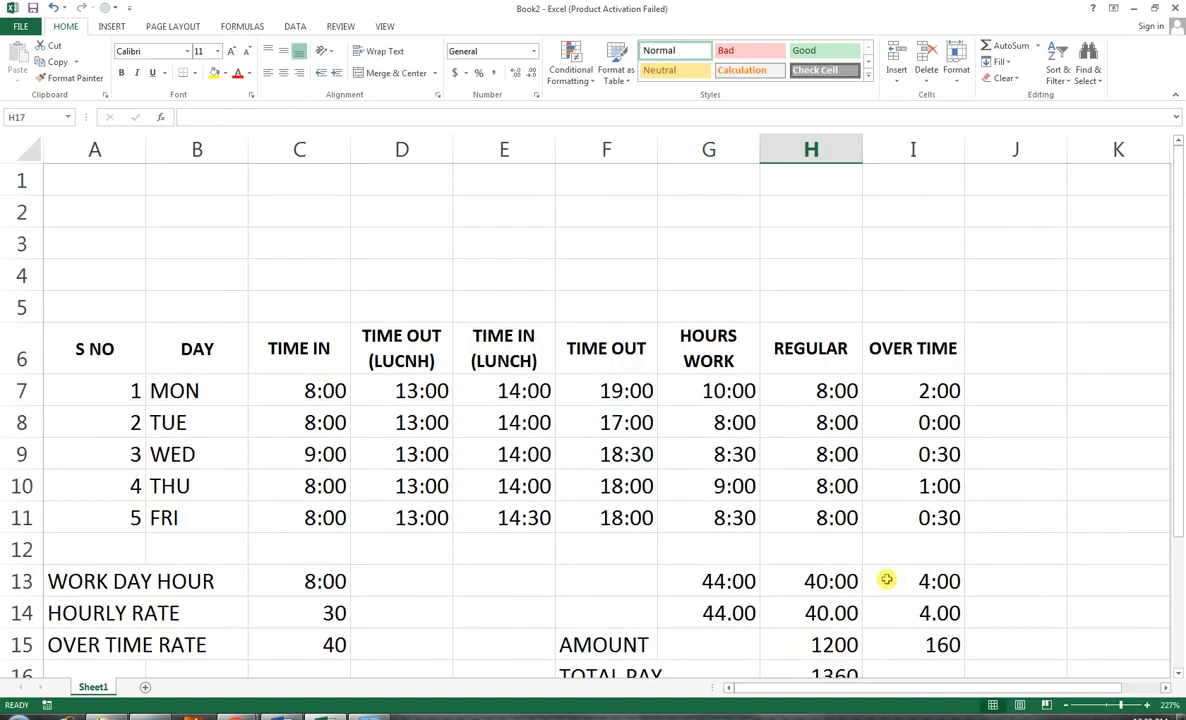
pyautogui.scroll(-1, 887, 578)
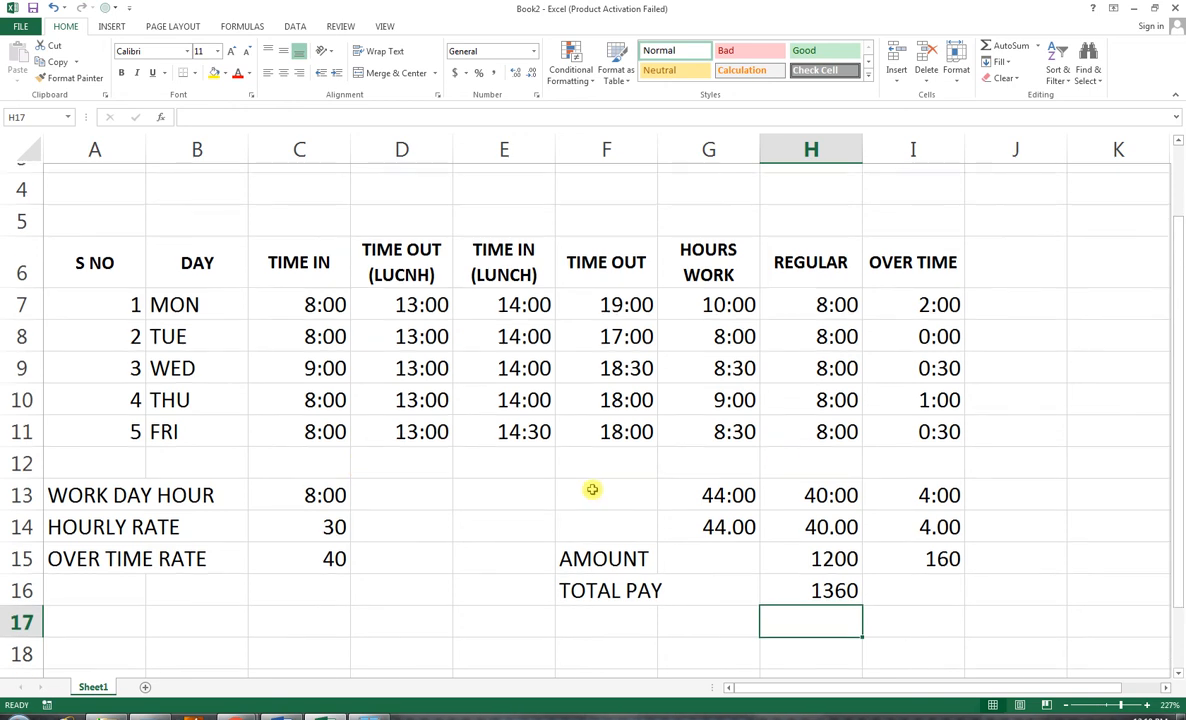
pyautogui.scroll(1, 593, 488)
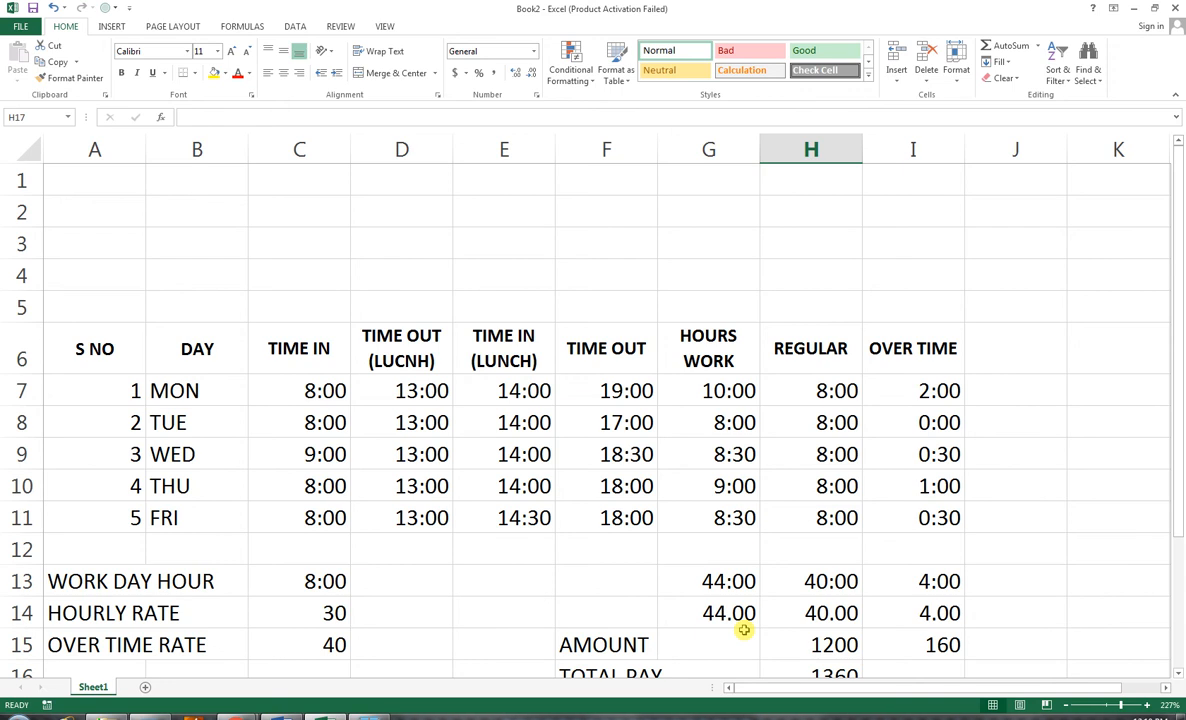
pyautogui.scroll(-1, 744, 630)
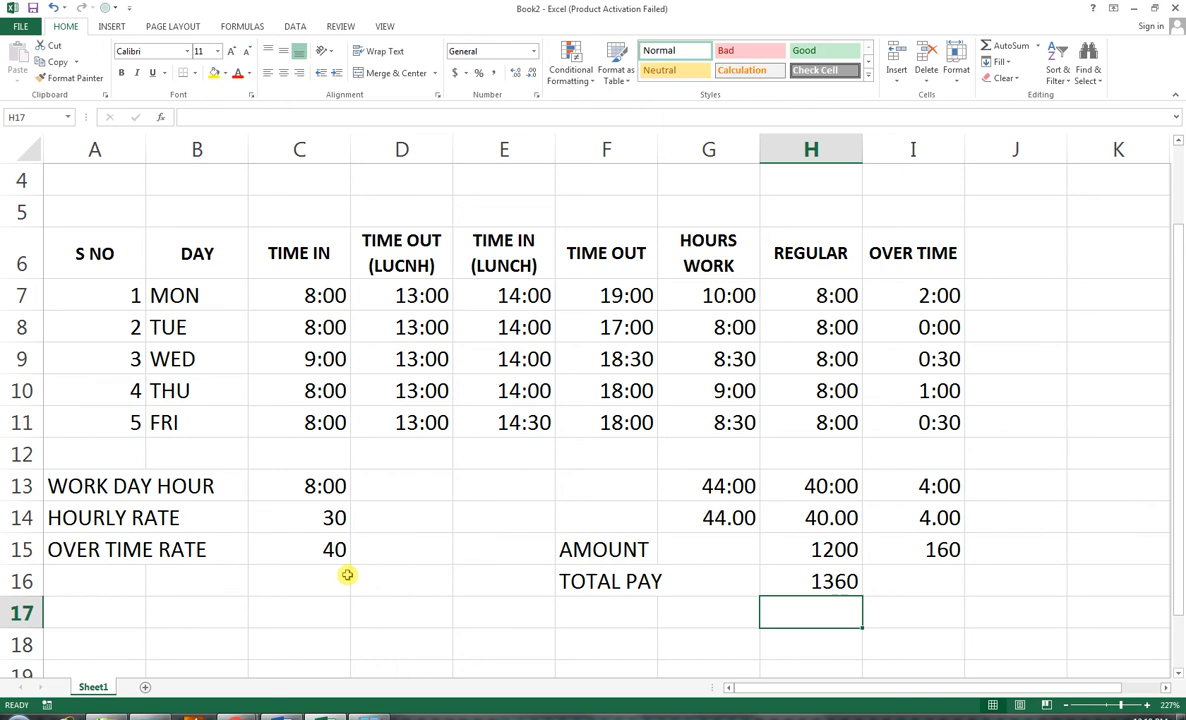
pyautogui.scroll(1, 347, 575)
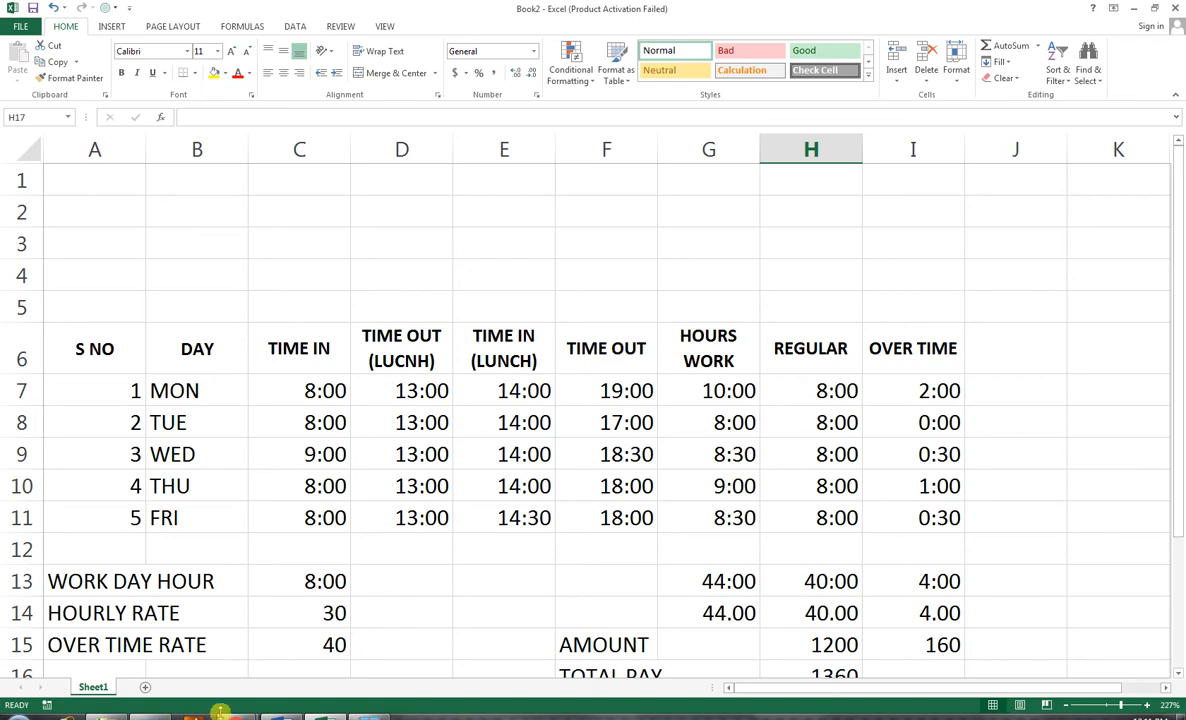
# Step: Switch to the Chrome window showing the YouTube channel's videos page
pyautogui.moveTo(219, 711)
pyautogui.click(305, 525)
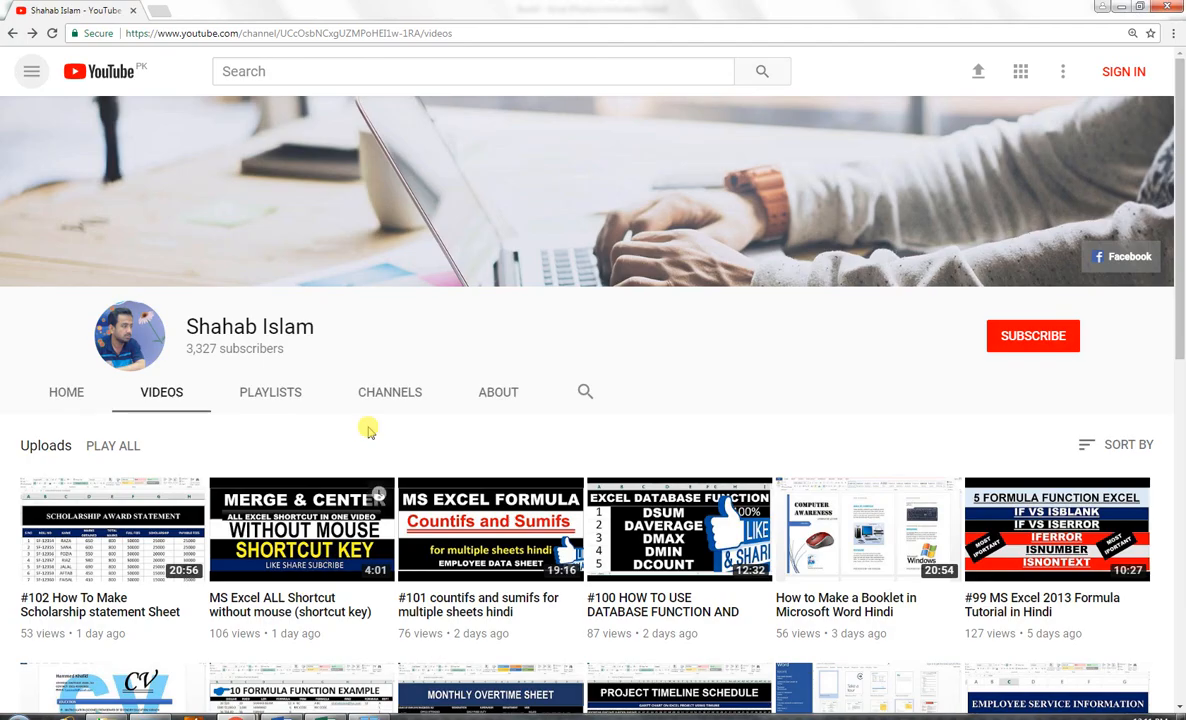